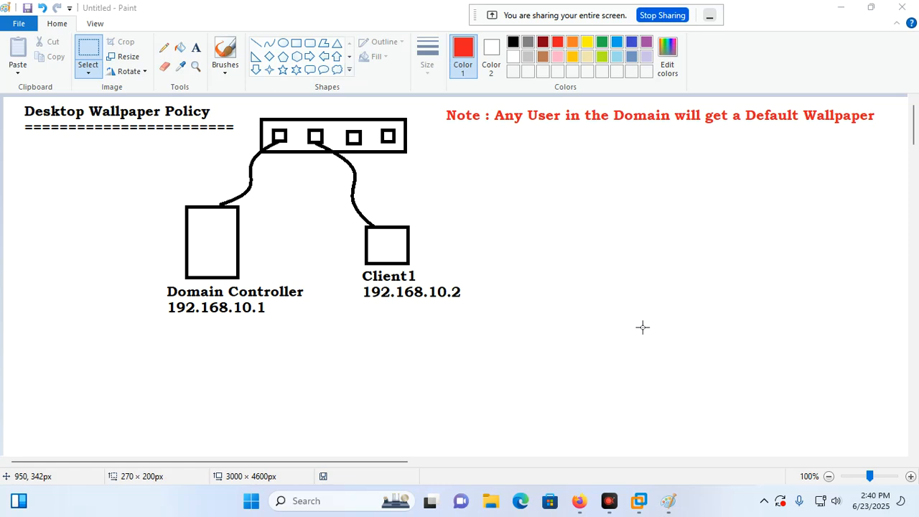
Search Google for 'tokyo sunrise' in a new Firefox tab.
mouse_move(579, 501)
left_click(501, 395)
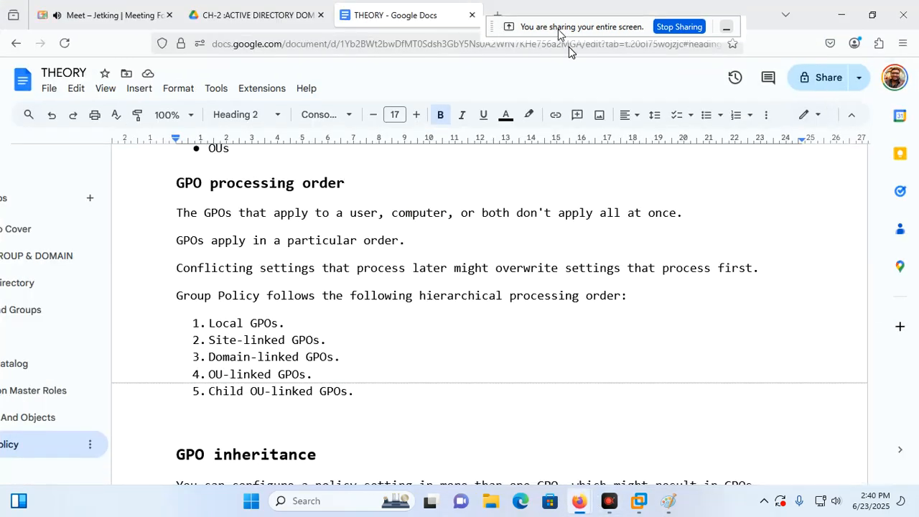
left_click(503, 22)
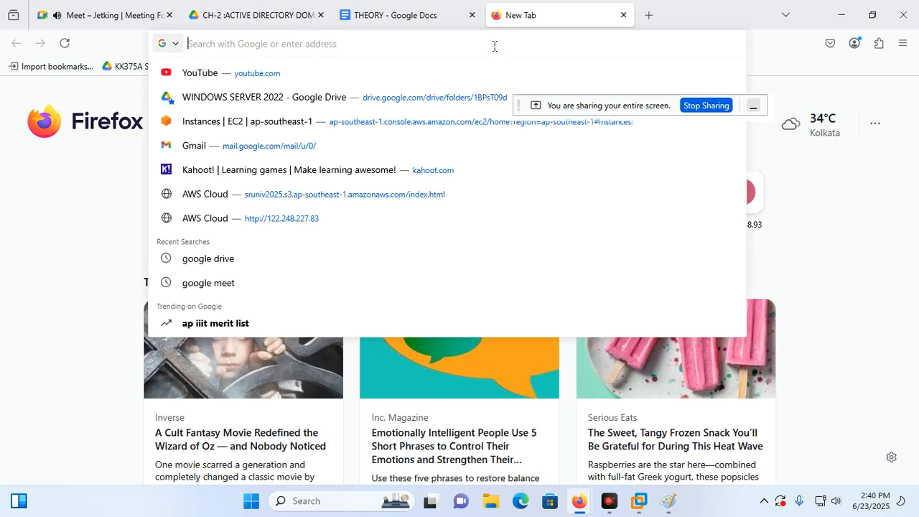
type("tokyo w")
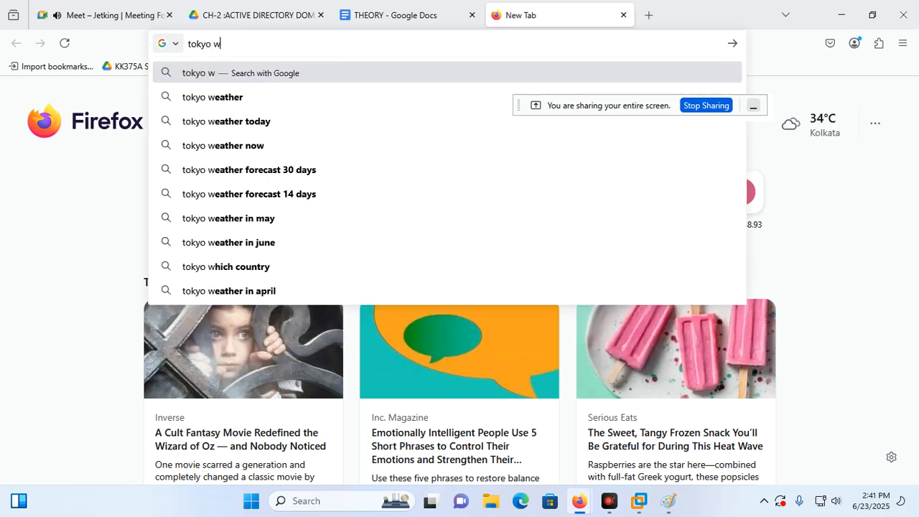
key("BackSpace")
type("sun")
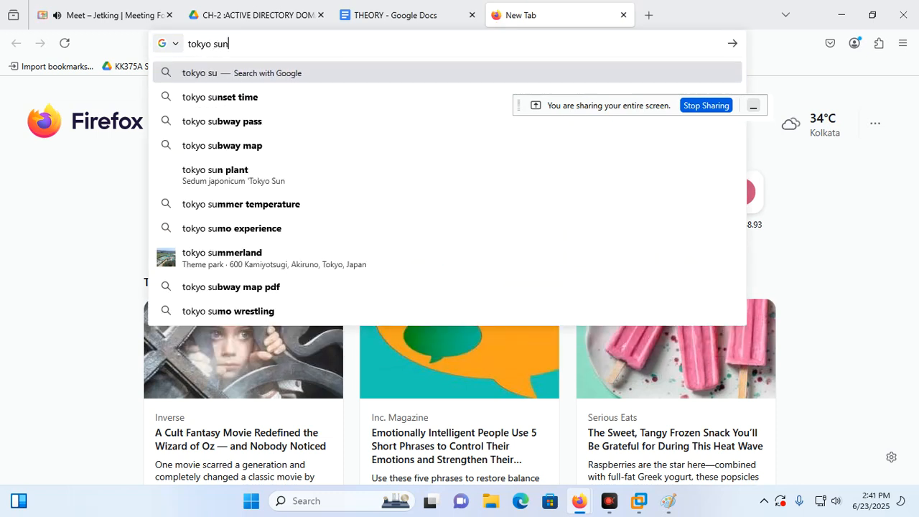
type("rise")
key("Return")
Save the Tokyo Tower sunrise image from Images as wallpaper1 in Downloads, then minimize Firefox.
left_click(174, 138)
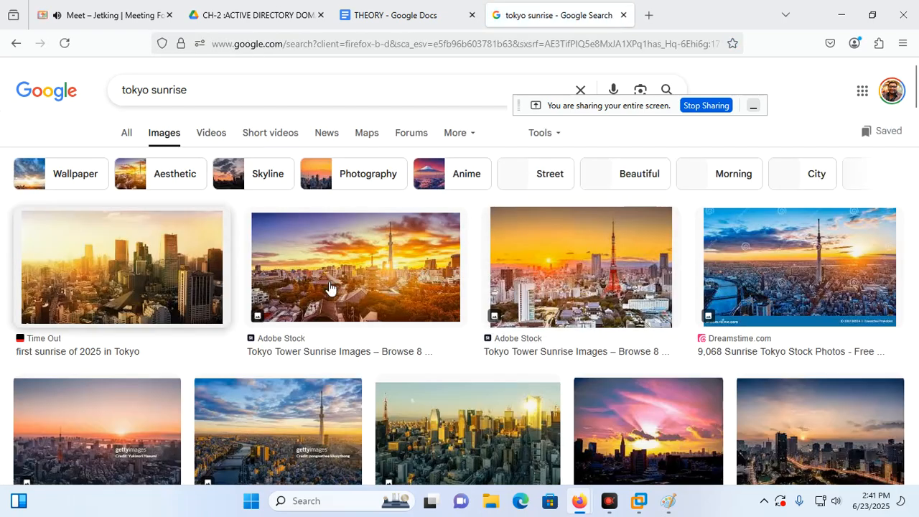
right_click(592, 265)
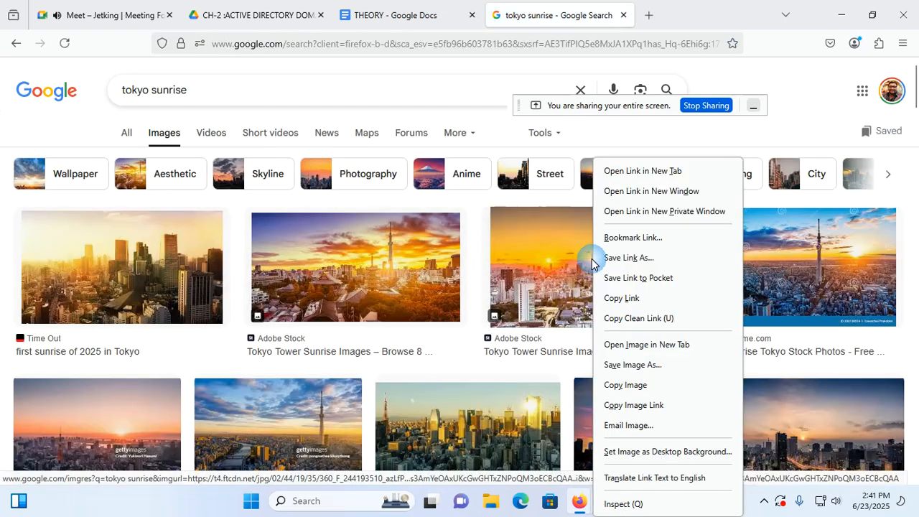
left_click(635, 384)
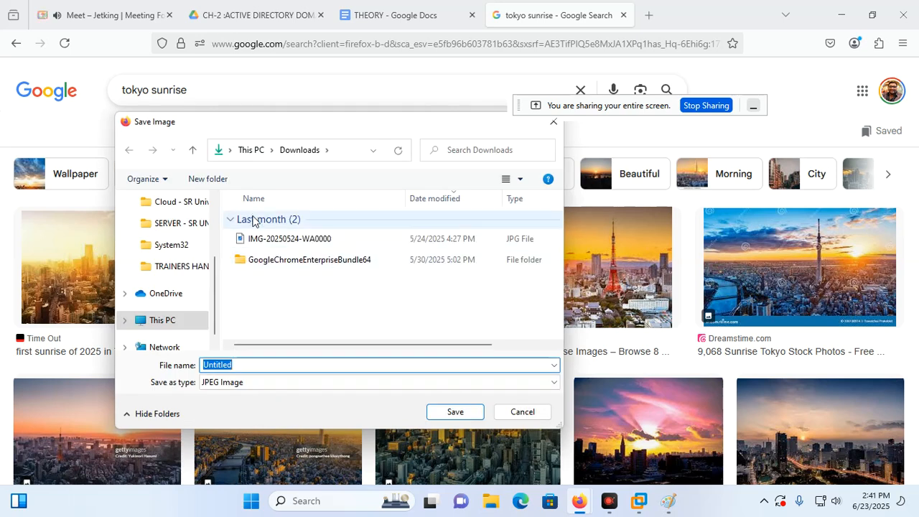
key("BackSpace")
type("wallpaper1")
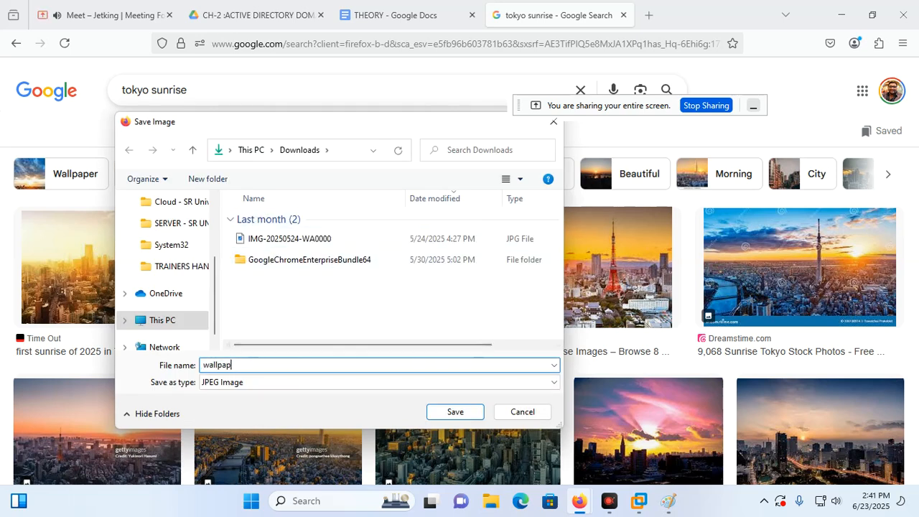
left_click(433, 413)
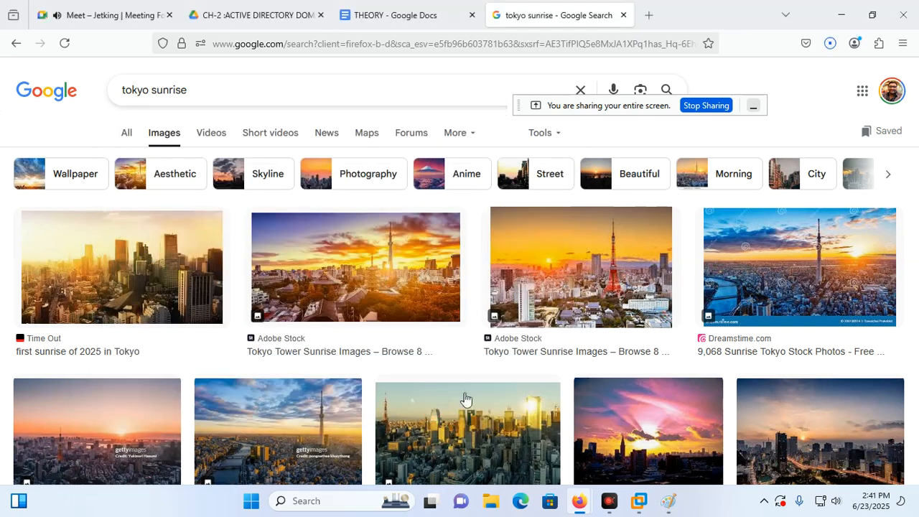
left_click(840, 14)
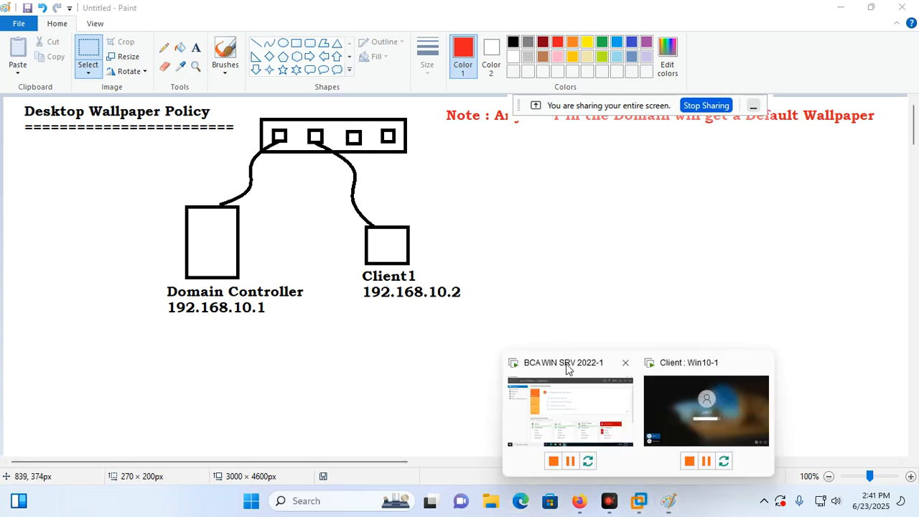
Bring up the server VM, close Server Manager, exit full screen, and minimize Paint.
left_click(567, 369)
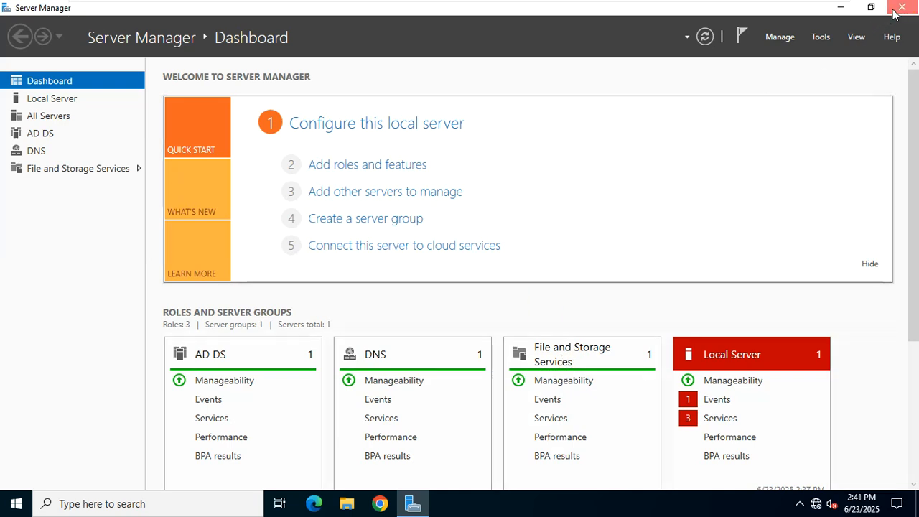
left_click(732, 8)
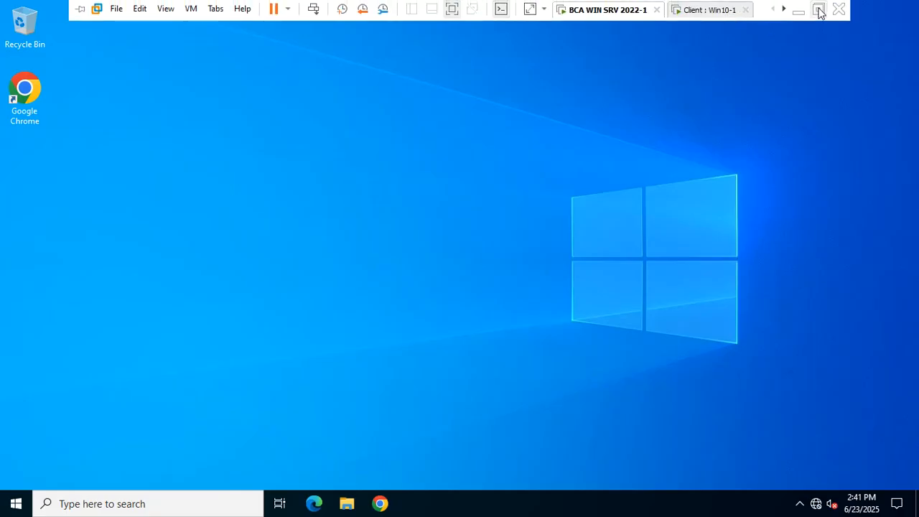
left_click(818, 10)
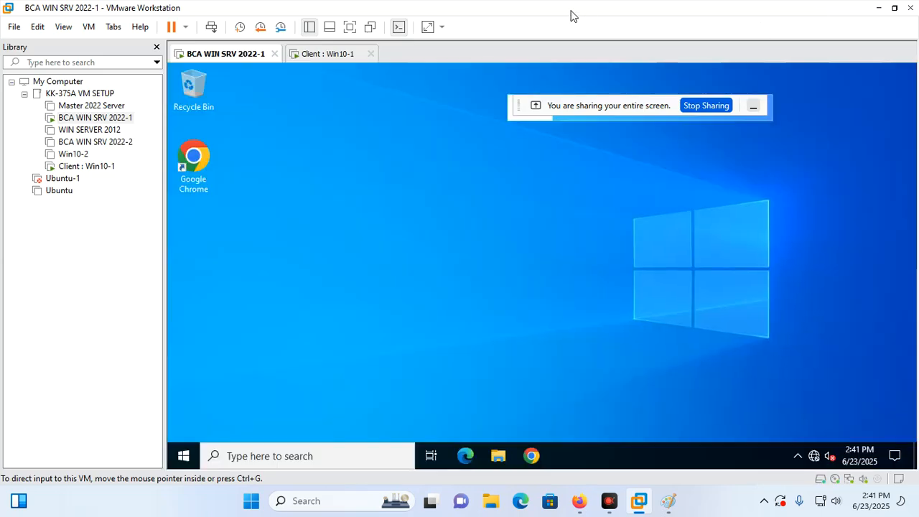
mouse_move(571, 16)
left_mouse_down()
mouse_move(637, 51)
mouse_move(673, 96)
left_mouse_up()
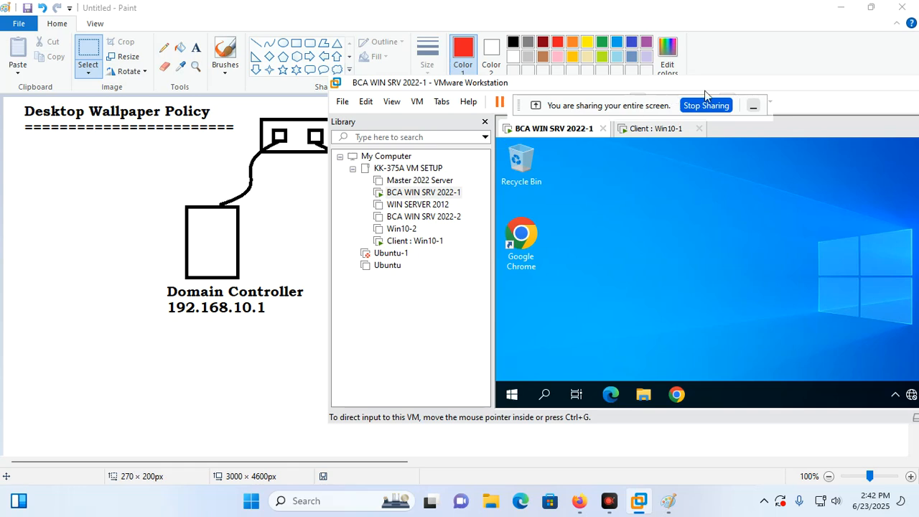
left_click(849, 11)
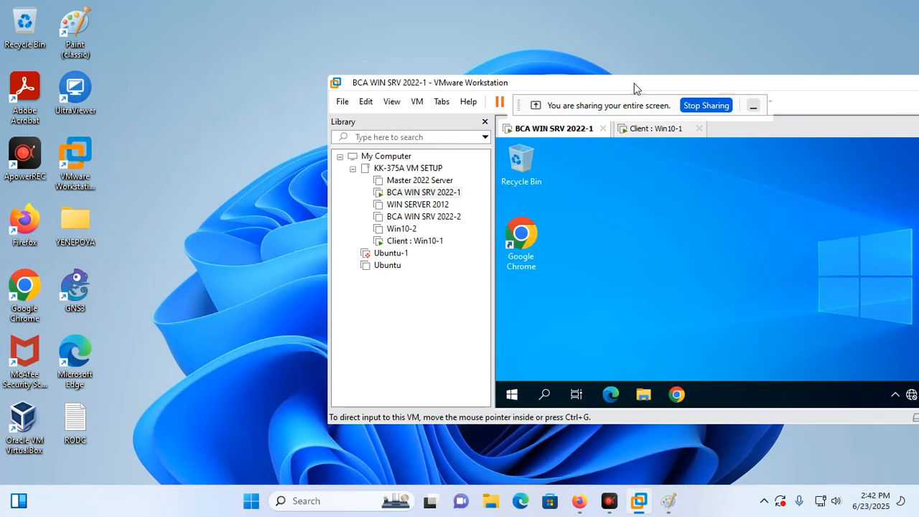
Copy wallpaper1 from the host's Downloads folder onto the server VM's desktop.
left_click_drag(634, 83, 564, 71)
left_click(490, 500)
left_click(144, 235)
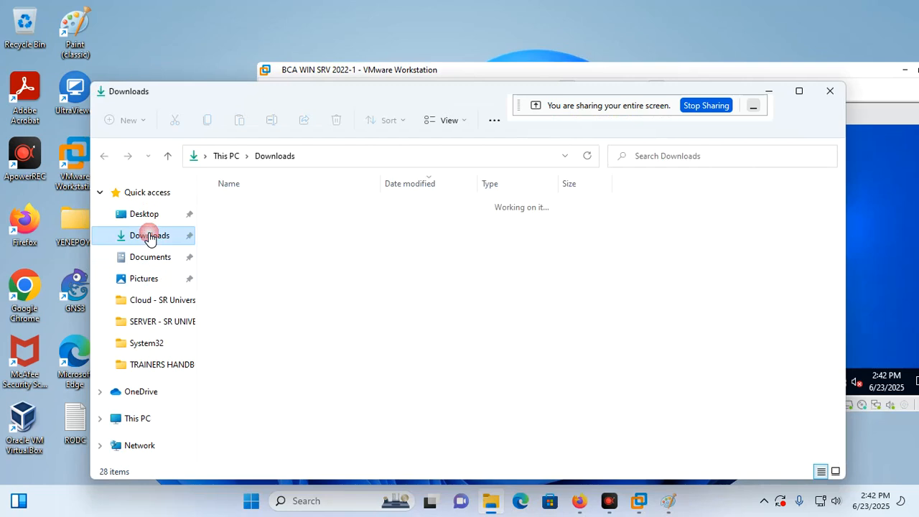
left_click(320, 223)
left_click_drag(374, 98, 339, 274)
left_click_drag(218, 398, 649, 191)
Maximize VMware, place the wallpaper1 icon beside Google Chrome, and switch the VM to full screen.
left_click(662, 73)
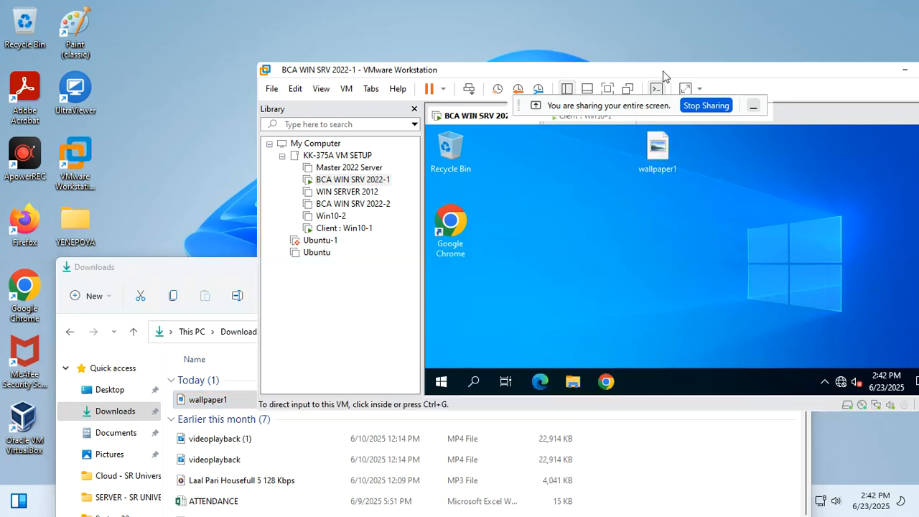
double_click(662, 73)
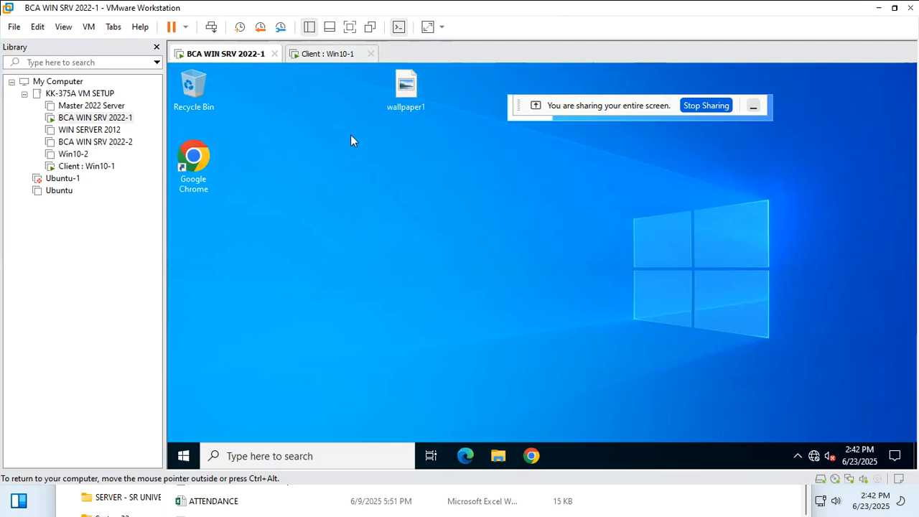
left_click_drag(399, 95, 348, 165)
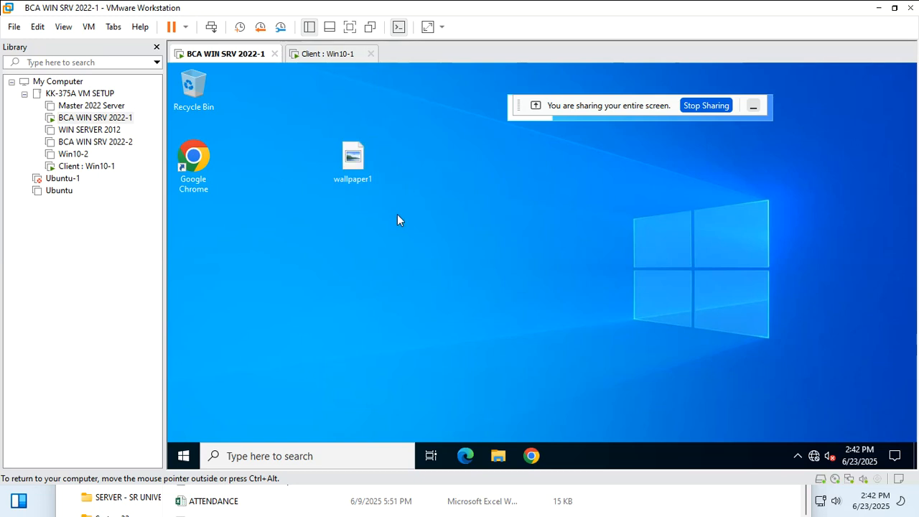
left_click(351, 27)
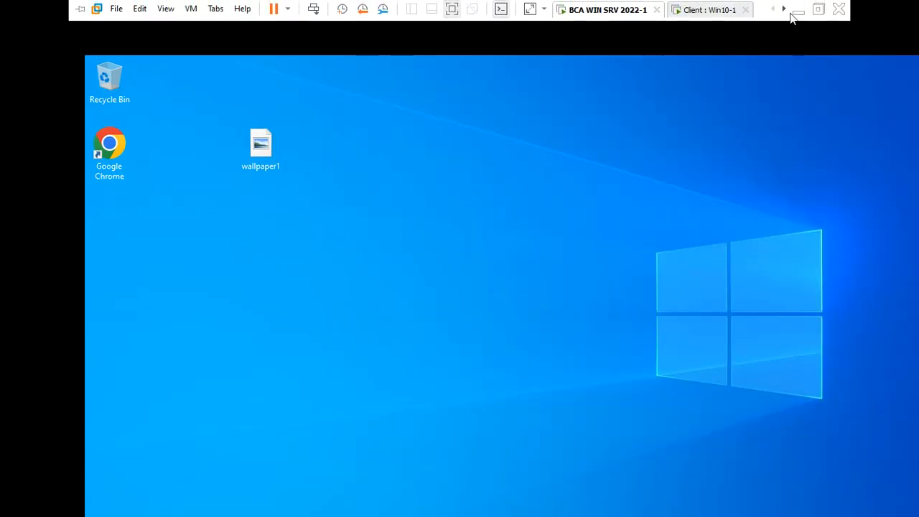
left_click(825, 7)
left_click(351, 27)
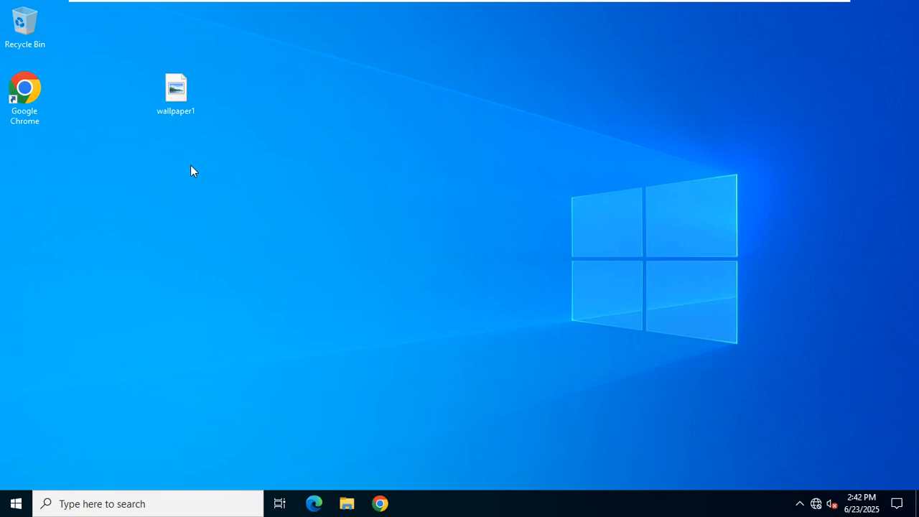
Create a new folder named share1 on Local Disk (C:).
key("super+e")
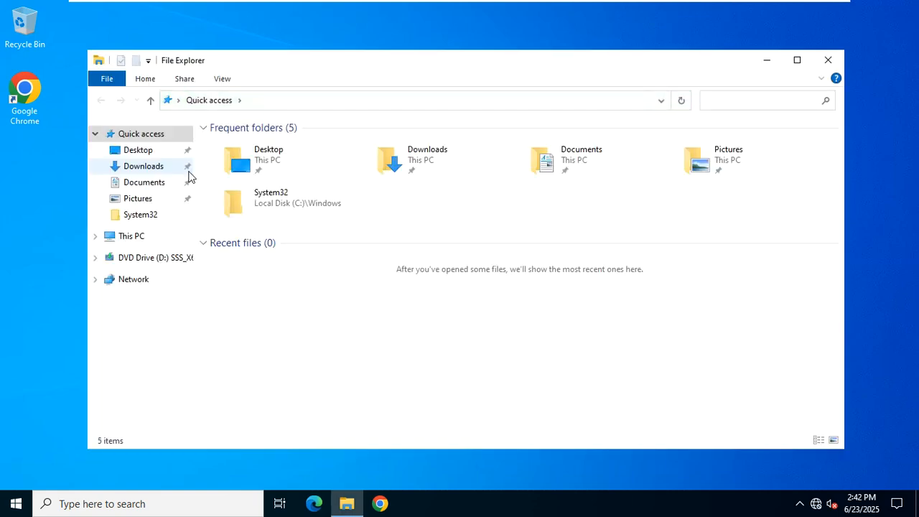
left_click(139, 246)
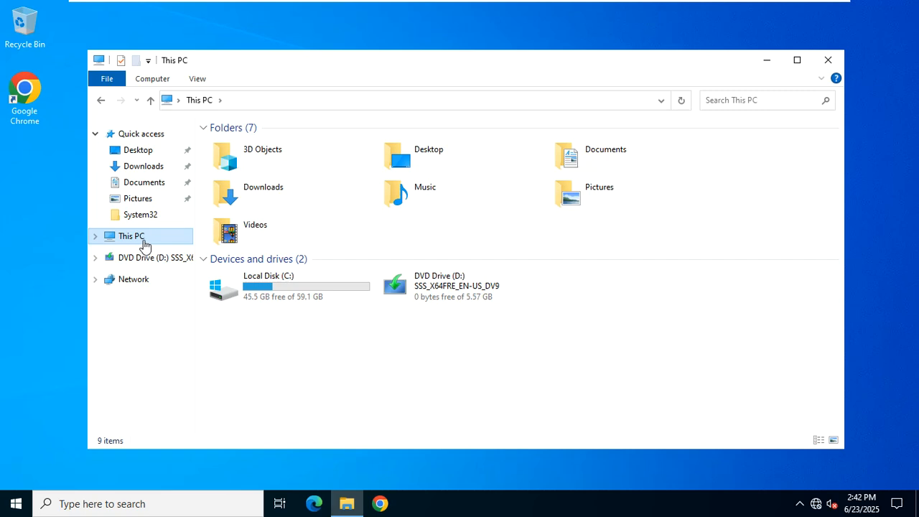
double_click(289, 296)
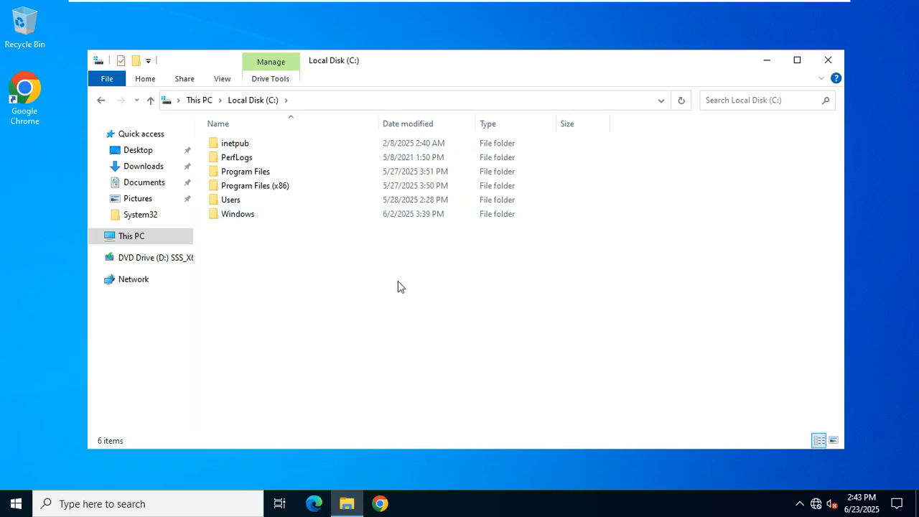
left_click(136, 60)
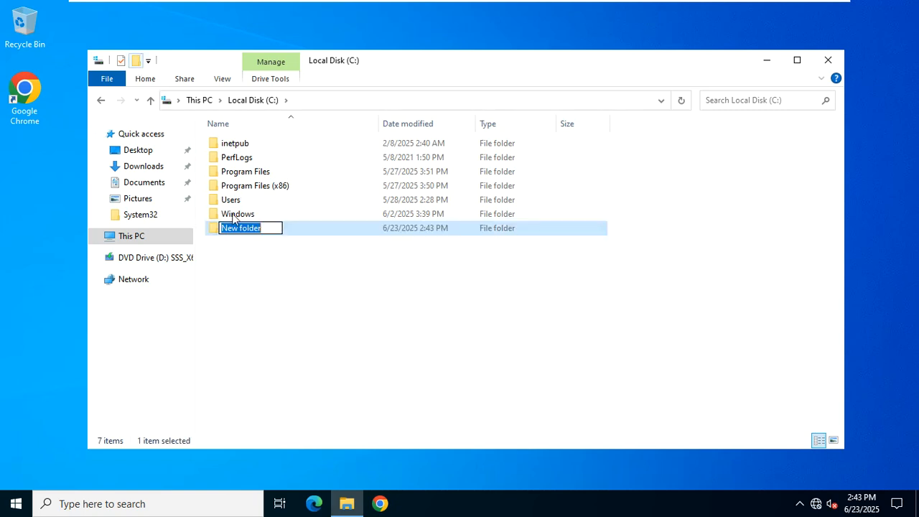
type("share1")
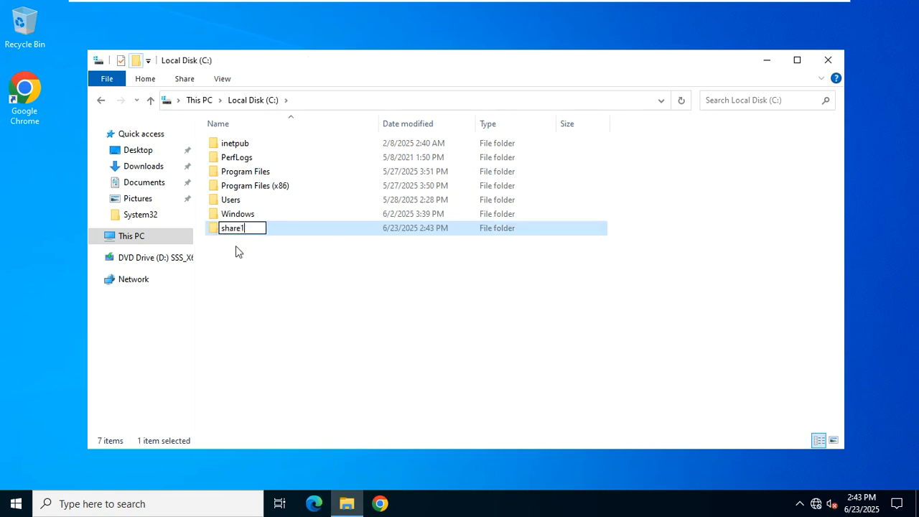
key("Return")
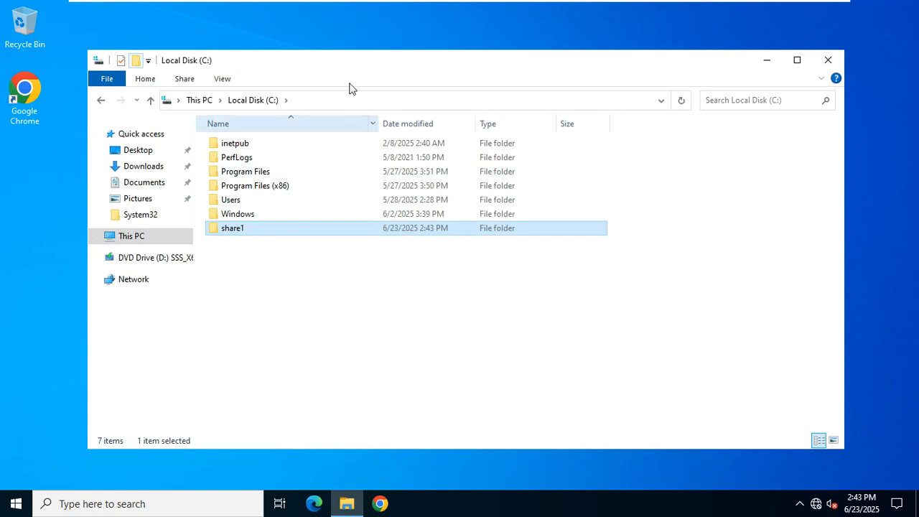
Move wallpaper1 into the share1 folder and return to Local Disk (C:).
left_click_drag(349, 55, 358, 54)
double_click(304, 226)
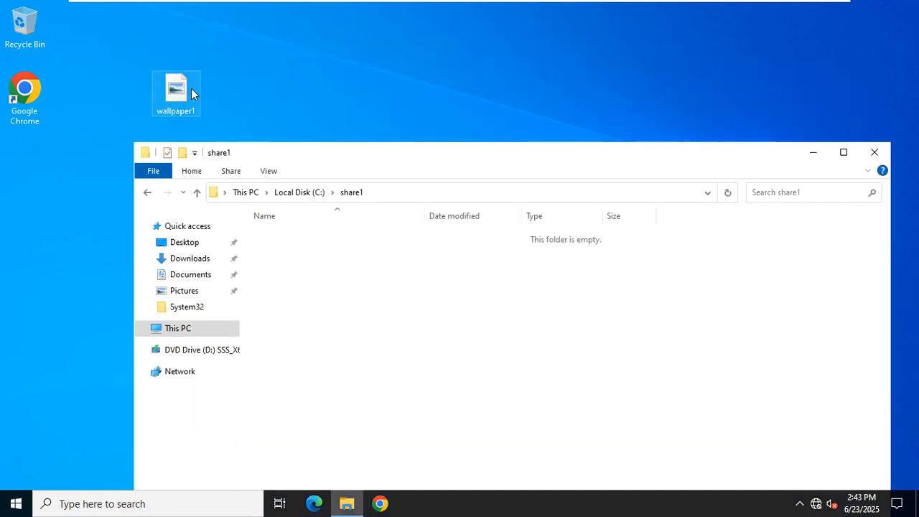
left_click_drag(187, 90, 294, 307)
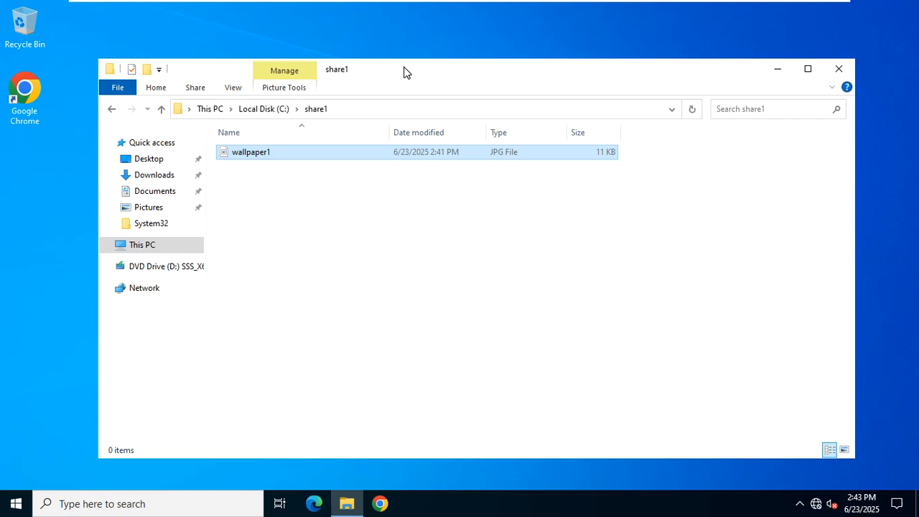
left_click(260, 110)
left_click(290, 287)
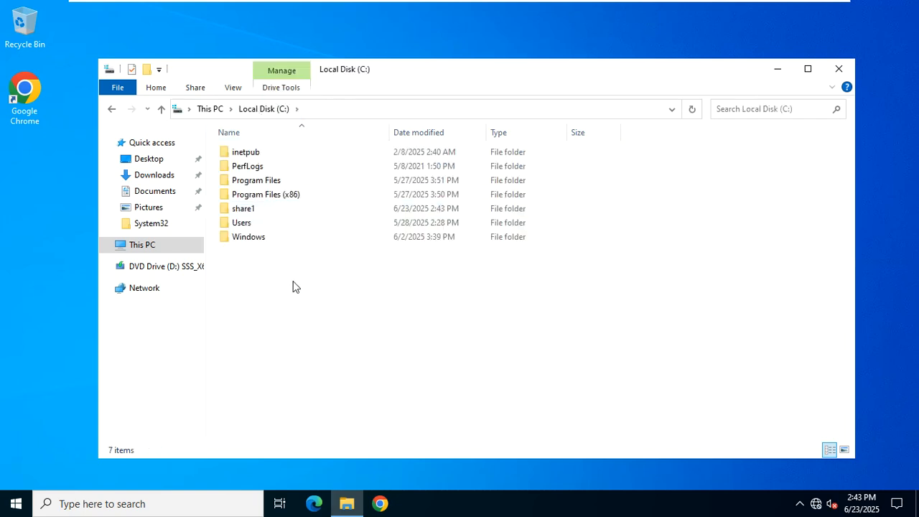
left_click(258, 207)
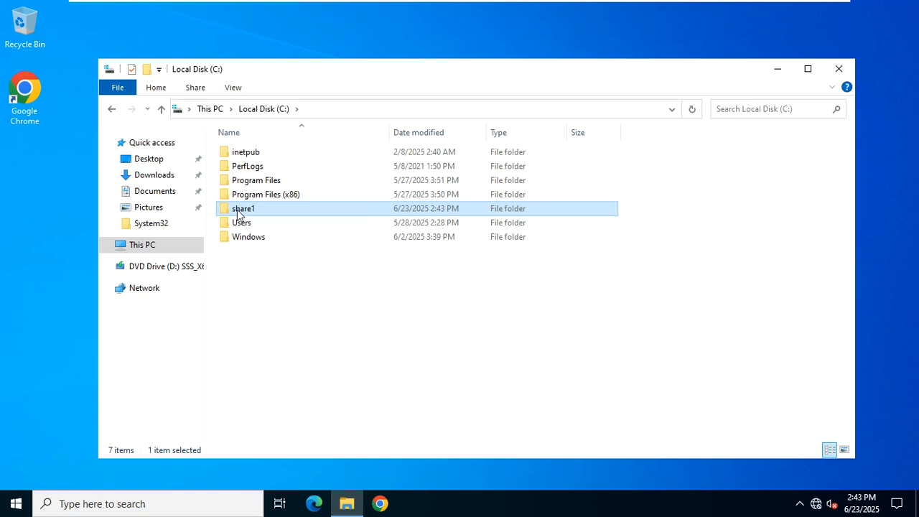
Open share1's Properties on the Sharing tab, showing it as Not Shared.
right_click(238, 209)
left_click(280, 435)
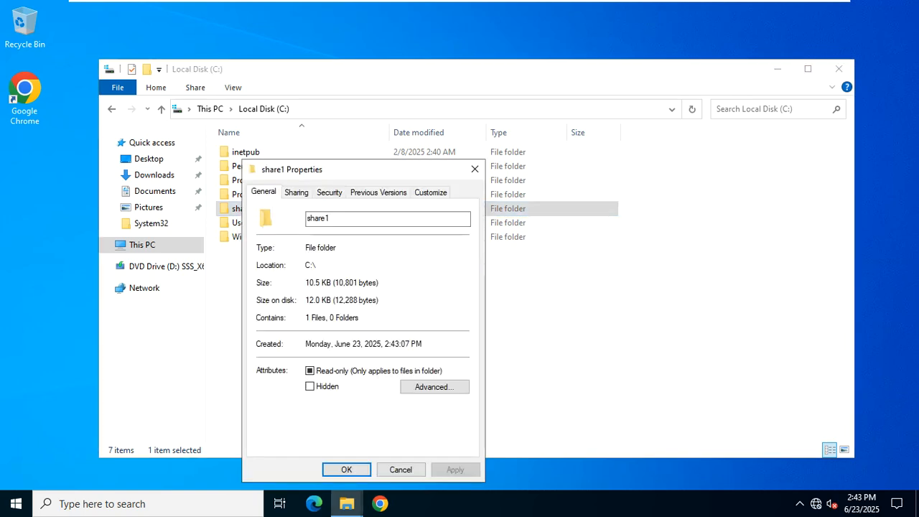
left_click(301, 198)
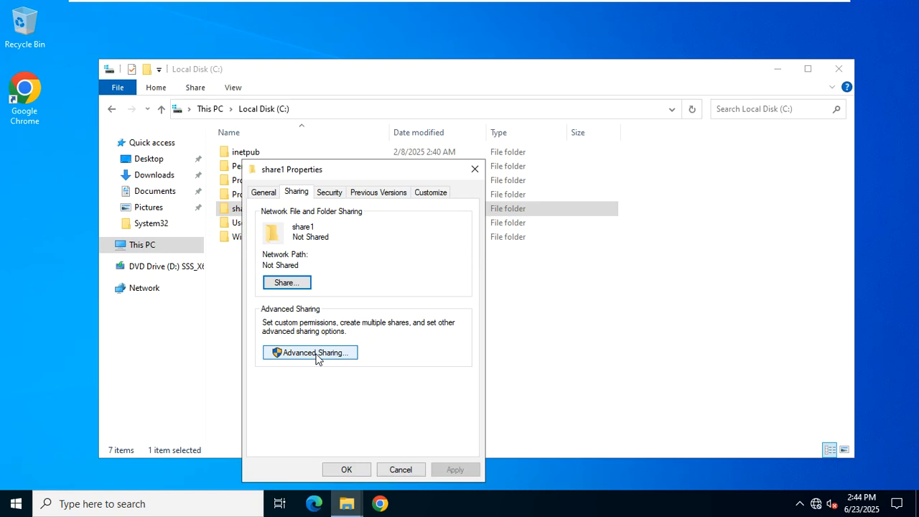
Share the share1 folder via Advanced Sharing, granting Everyone Full Control.
left_click(318, 356)
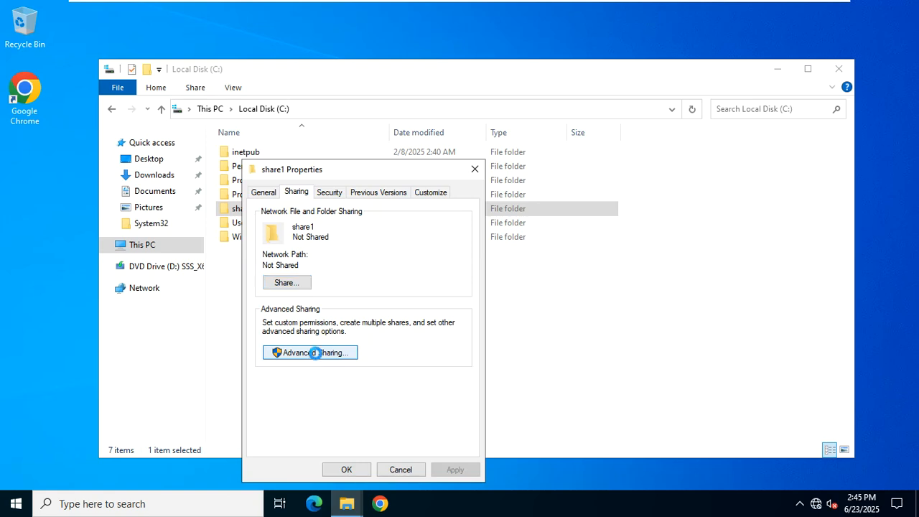
left_click(302, 220)
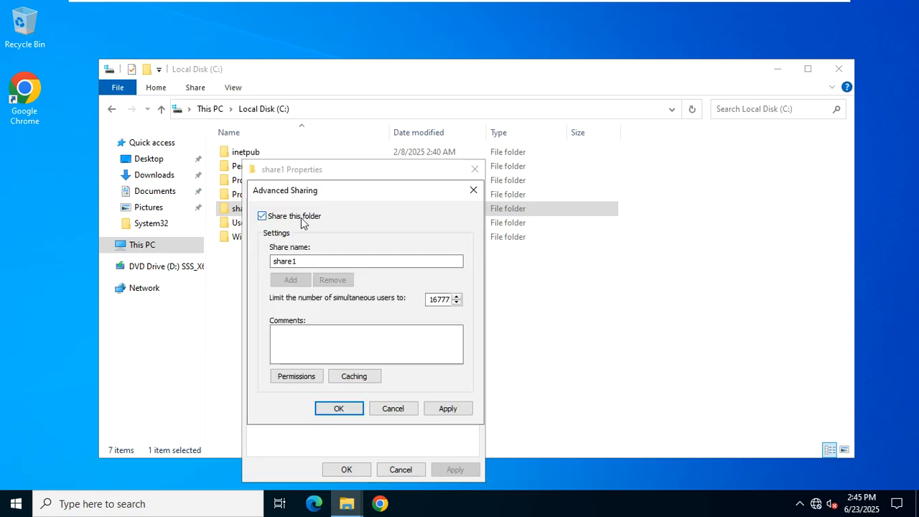
left_click(287, 377)
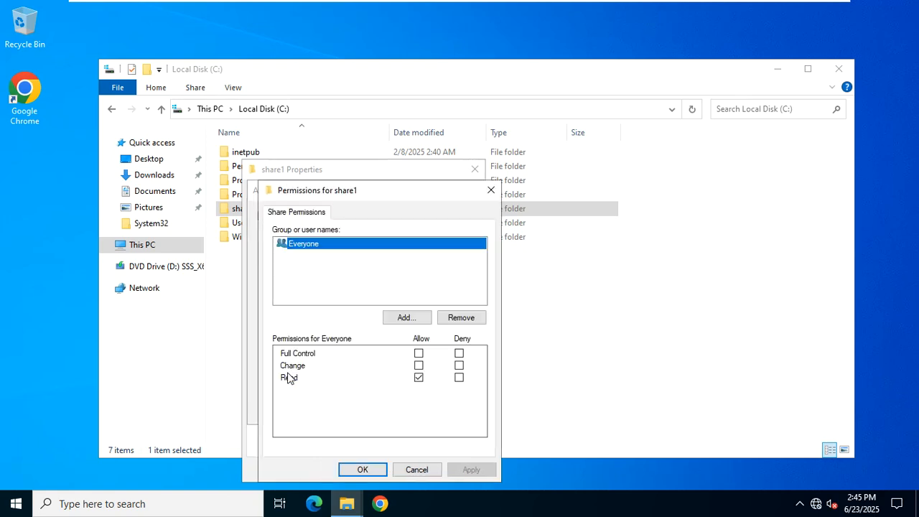
left_click(419, 353)
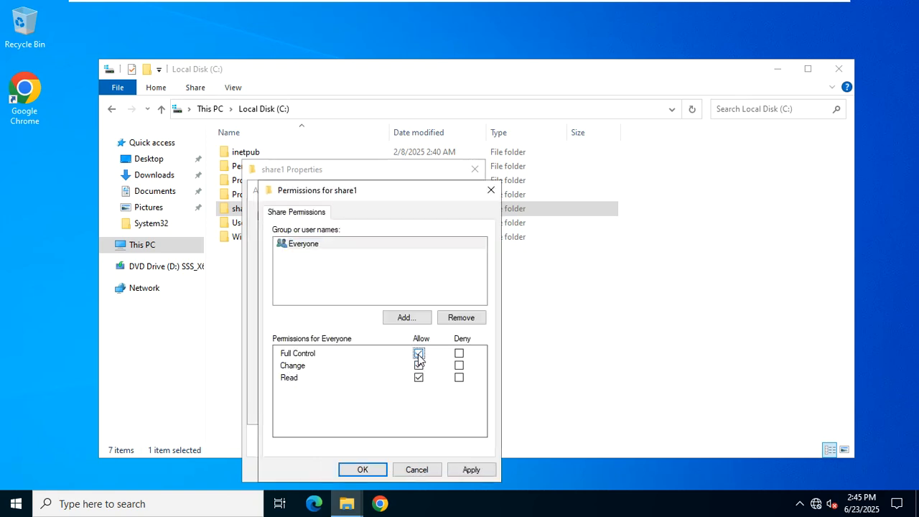
left_click(467, 469)
left_click(361, 470)
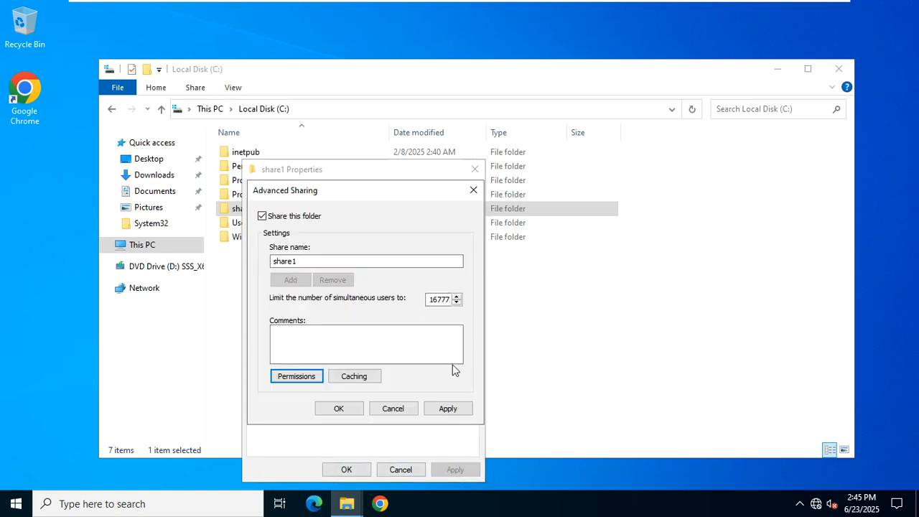
left_click(448, 408)
left_click(341, 408)
left_click(344, 469)
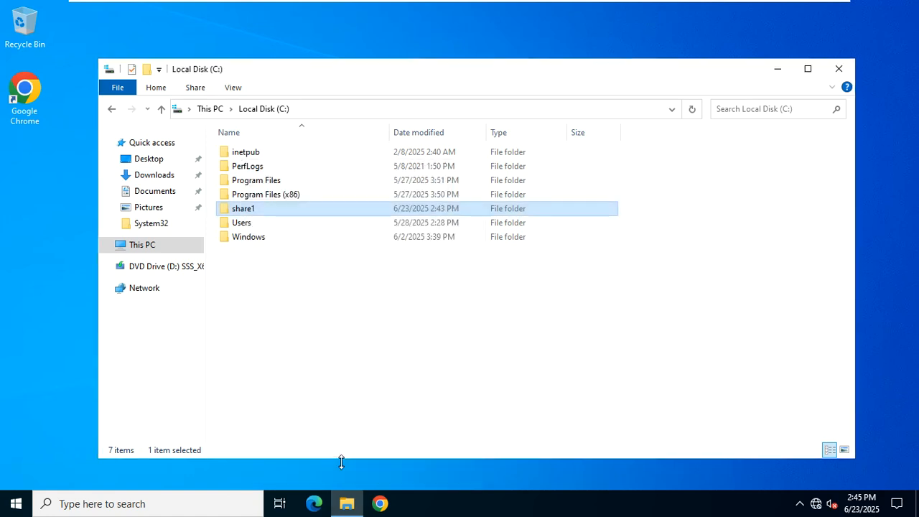
Close the Local Disk (C:) window and refresh the desktop.
left_click(320, 343)
left_click(826, 69)
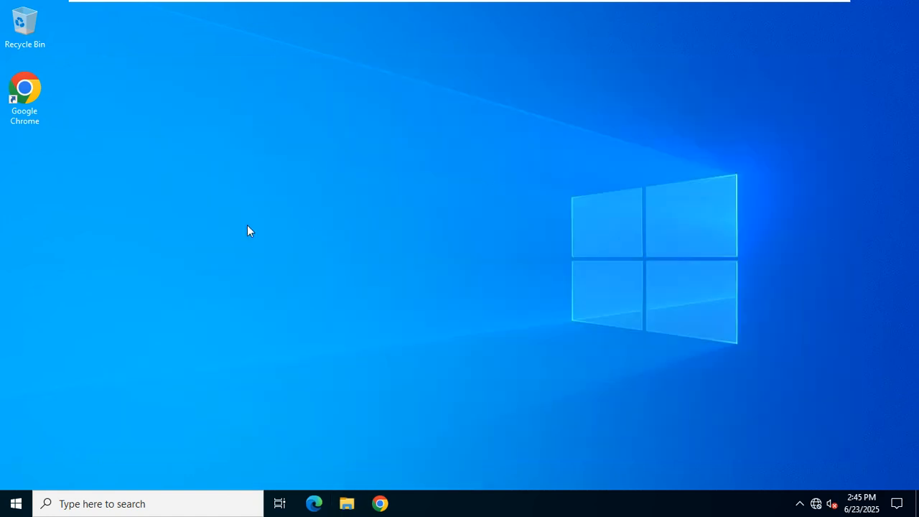
right_click(256, 60)
left_click(277, 99)
key("super+r")
Run gpmc.msc to launch Group Policy Management.
type("gpmc.m")
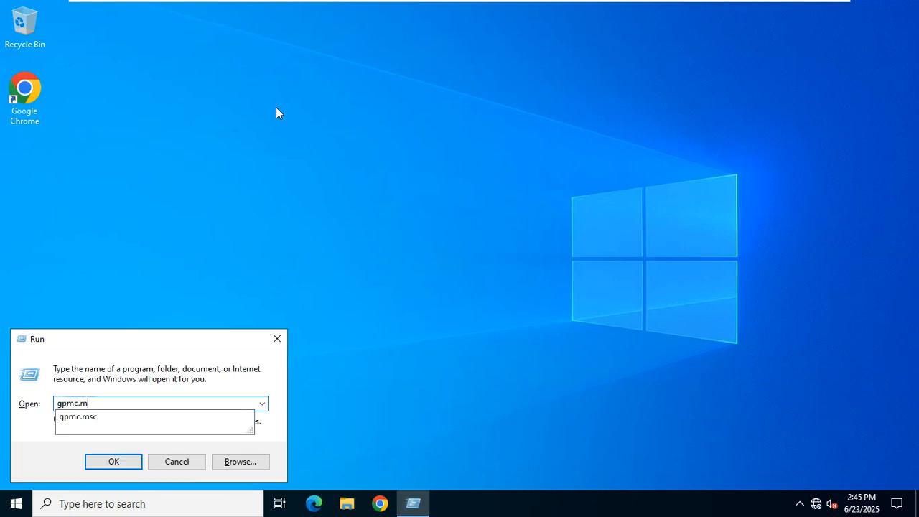
type("sc")
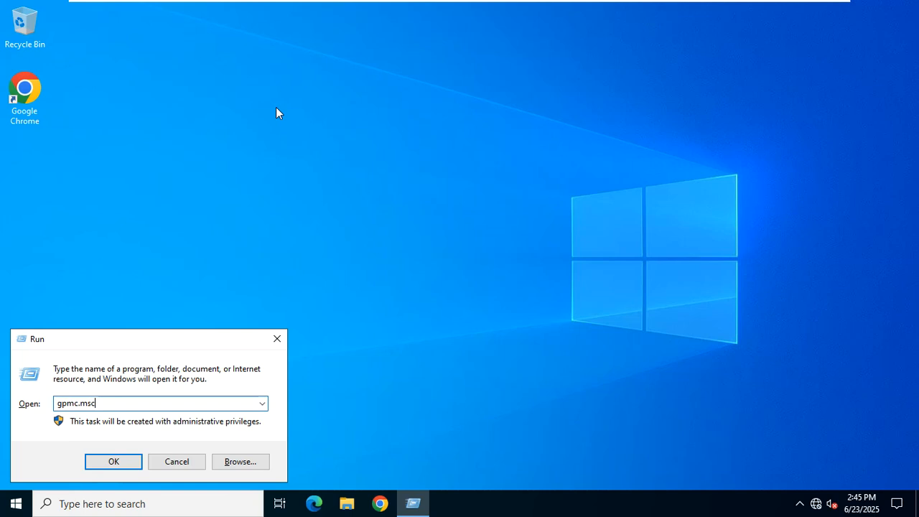
key("Return")
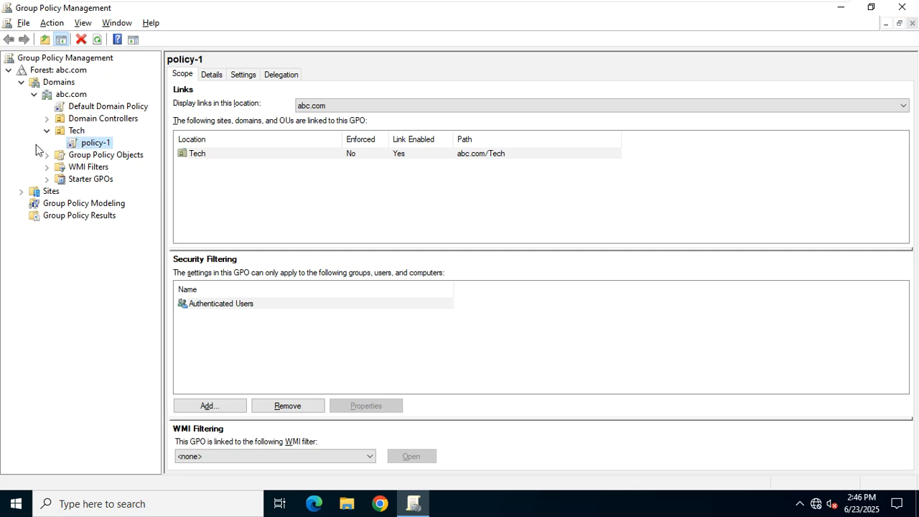
Collapse the Tech OU, abc.com domain, Domains and the abc.com forest in the tree.
left_click(48, 130)
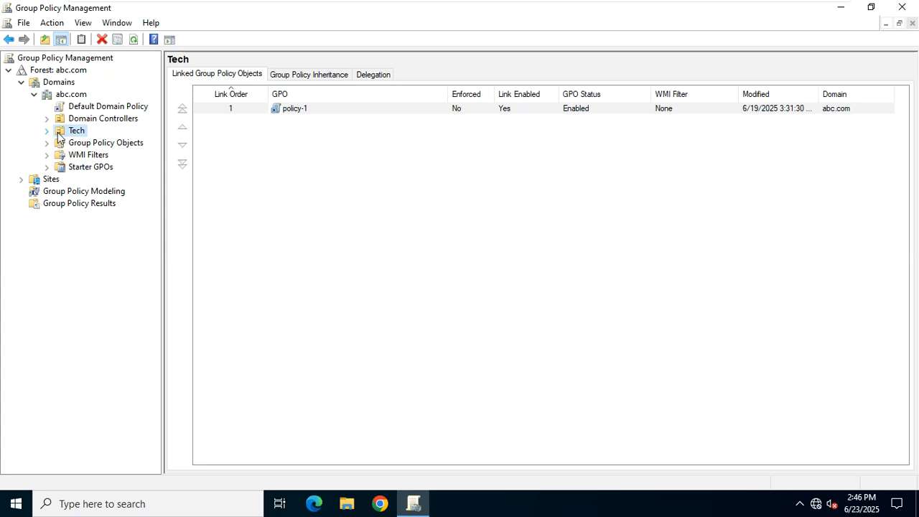
double_click(54, 132)
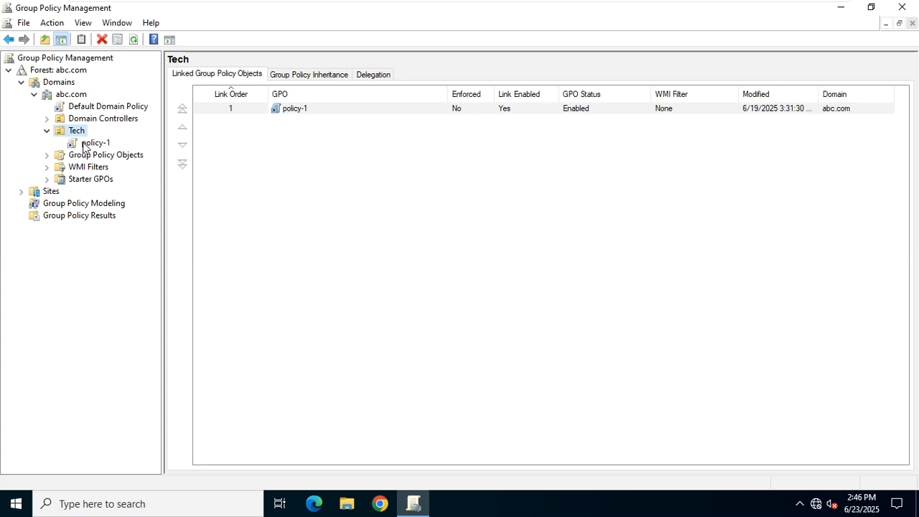
left_click(48, 132)
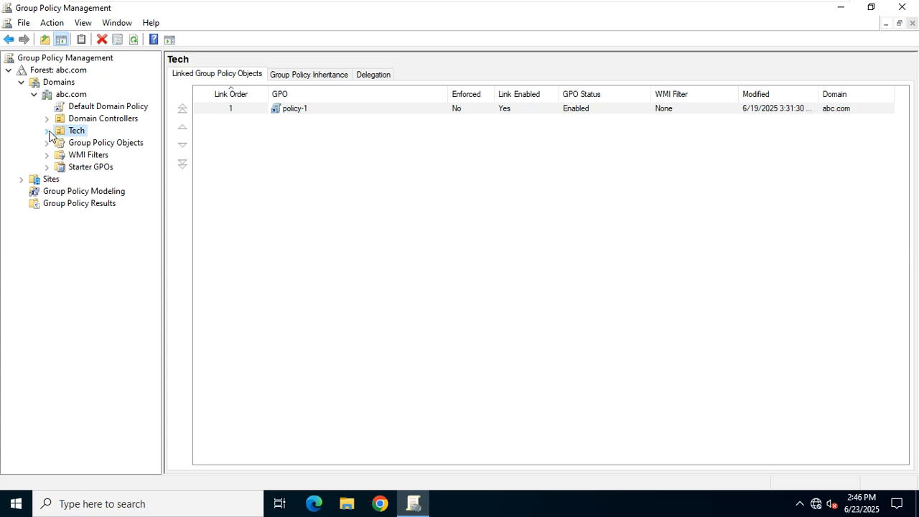
left_click(33, 94)
left_click(22, 83)
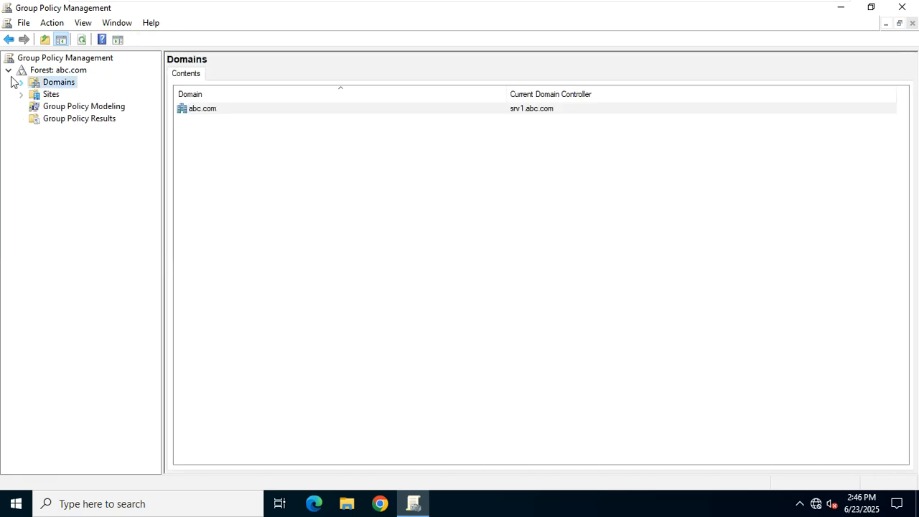
left_click(9, 71)
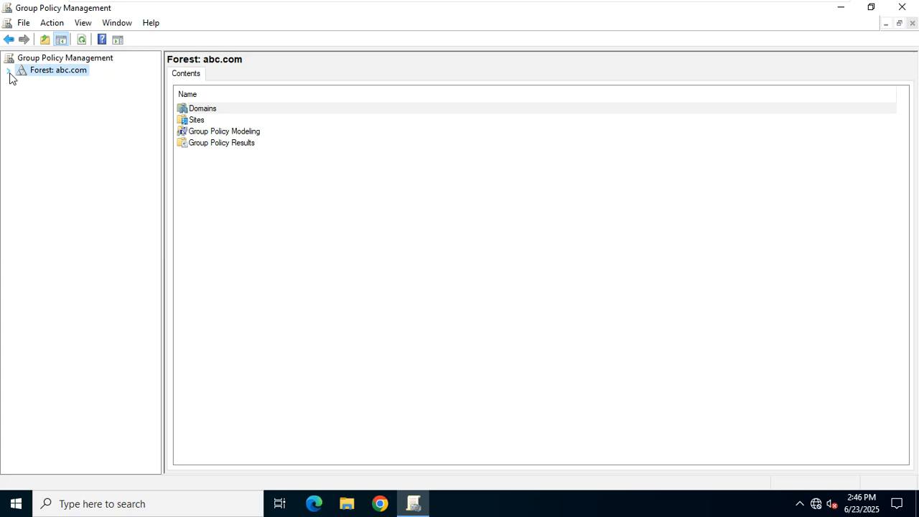
Re-expand the forest down to Group Policy Objects and widen the tree to show full GPO names.
left_click(8, 70)
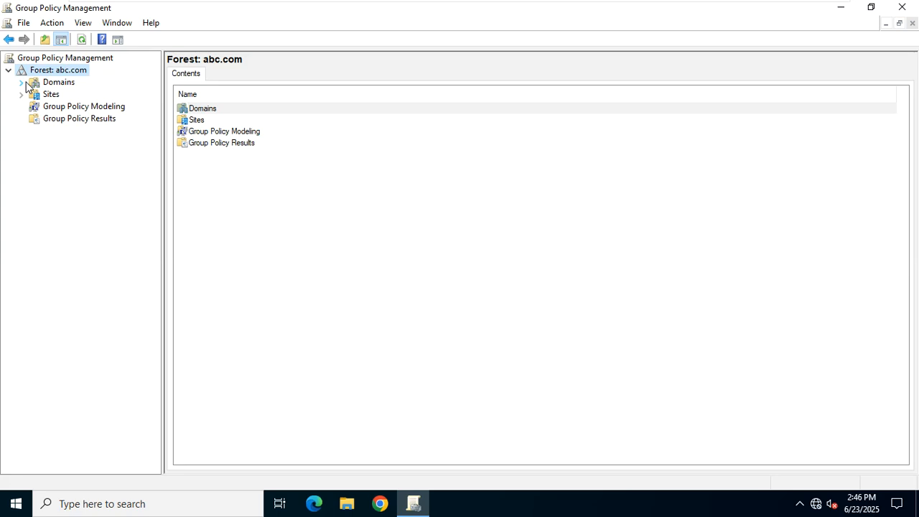
left_click(21, 83)
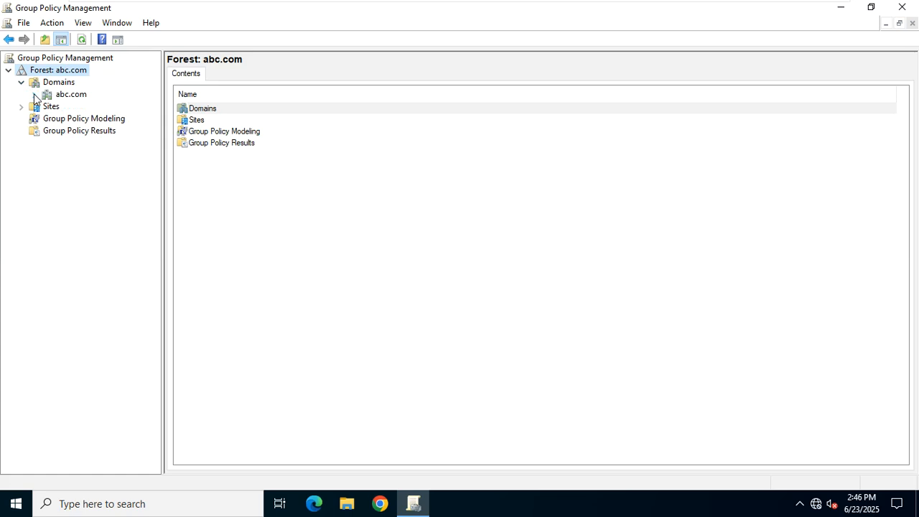
left_click(35, 95)
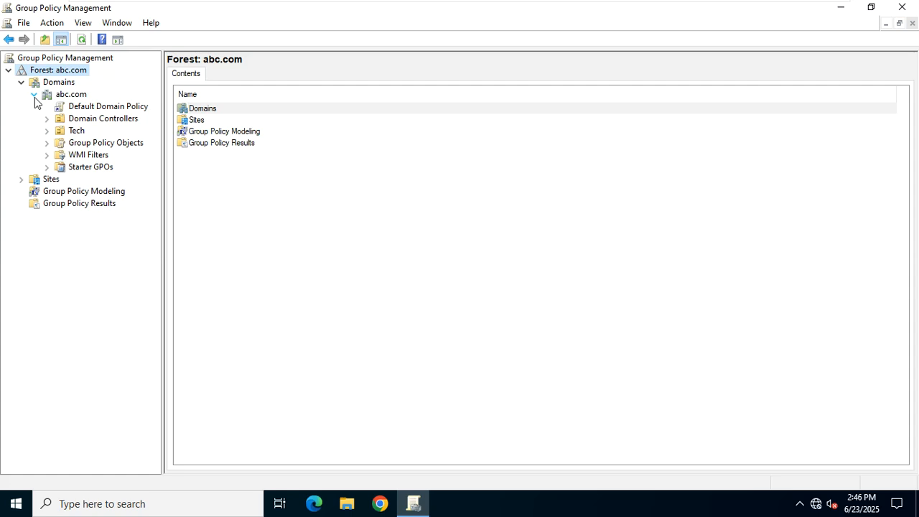
left_click(47, 143)
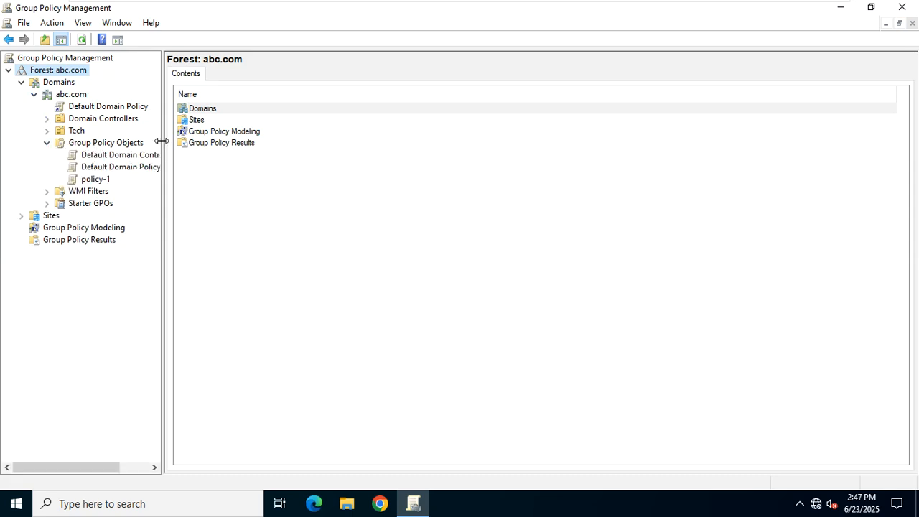
left_click_drag(162, 142, 211, 142)
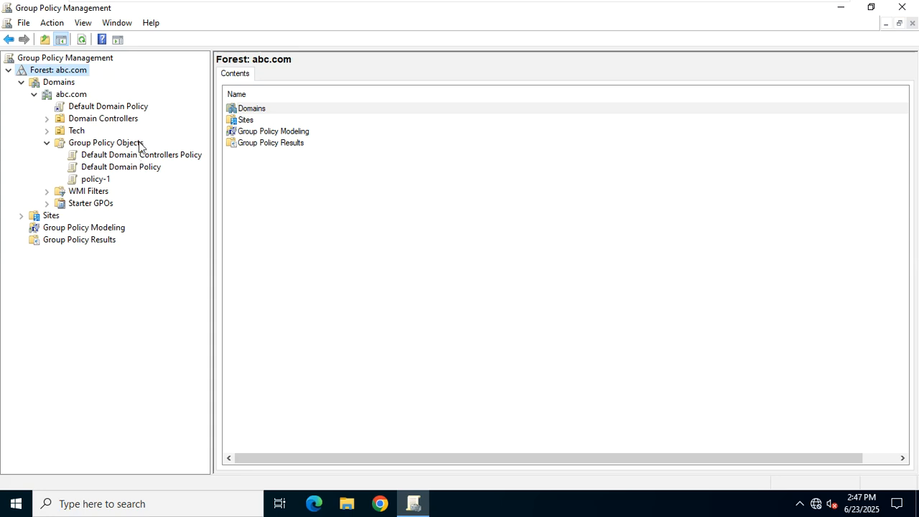
Create a GPO called 'Desktop Wallpaper Policy' from the Group Policy Objects context menu.
right_click(140, 145)
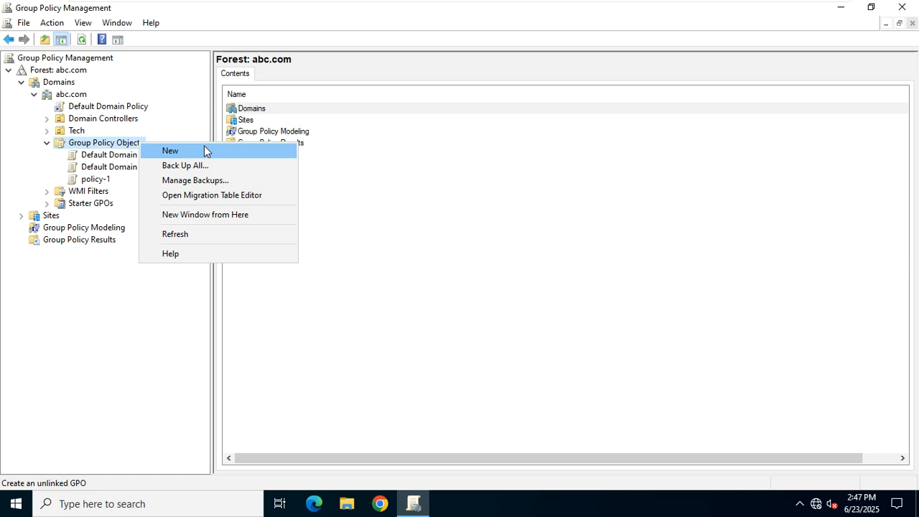
left_click(204, 150)
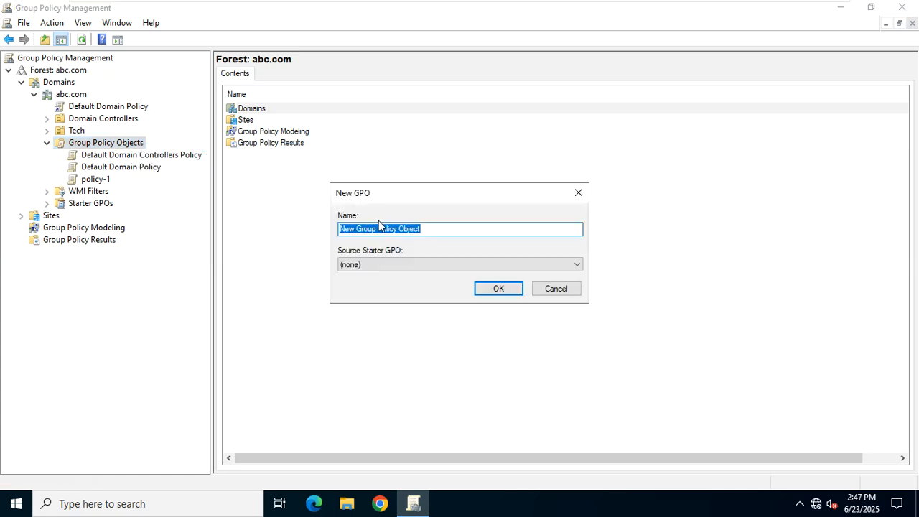
key("BackSpace")
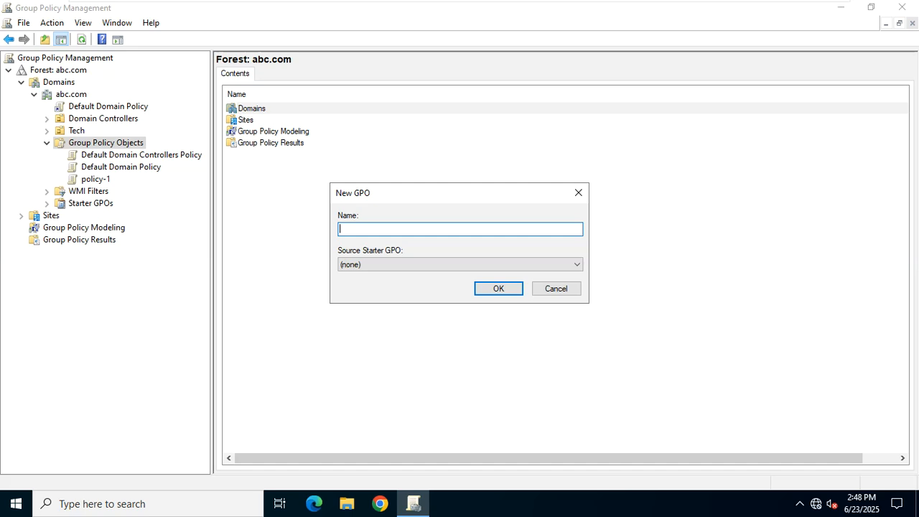
type("Desktop Wallpaper Policy")
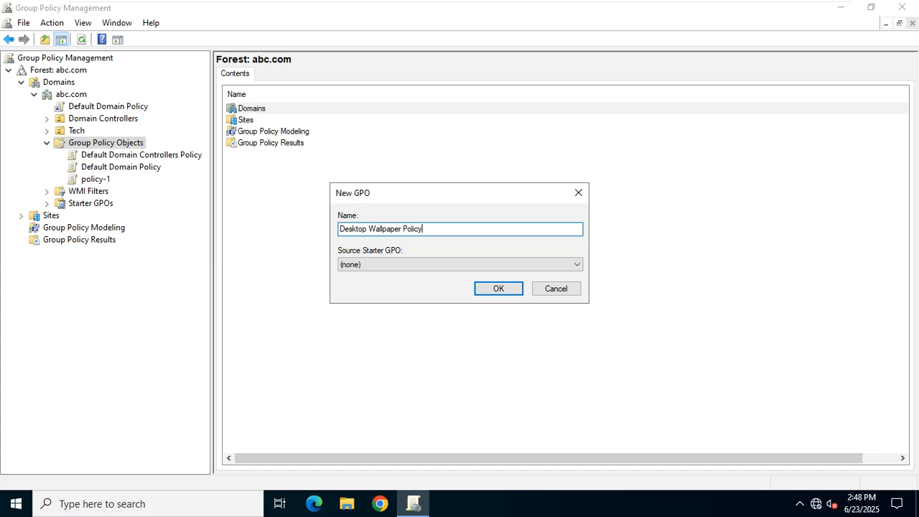
left_click(493, 288)
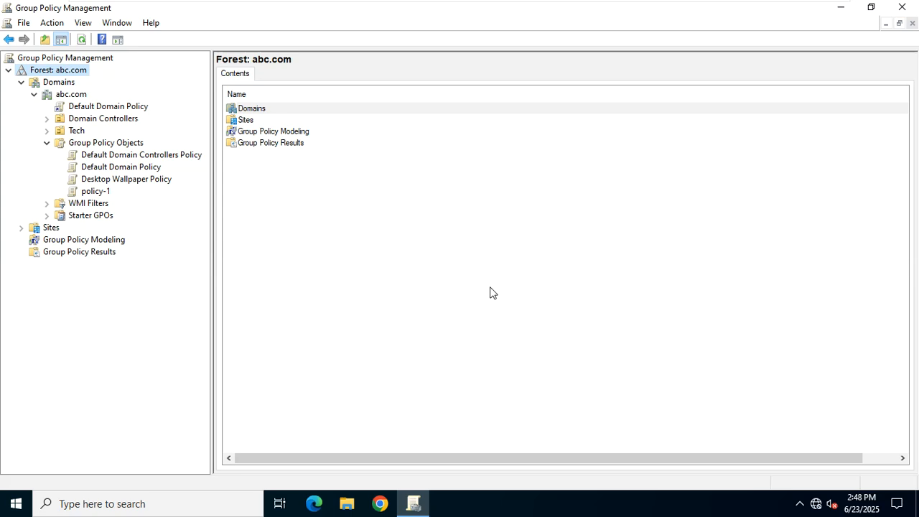
Edit Desktop Wallpaper Policy, expanding User Configuration > Policies and widening the tree pane.
left_click(154, 180)
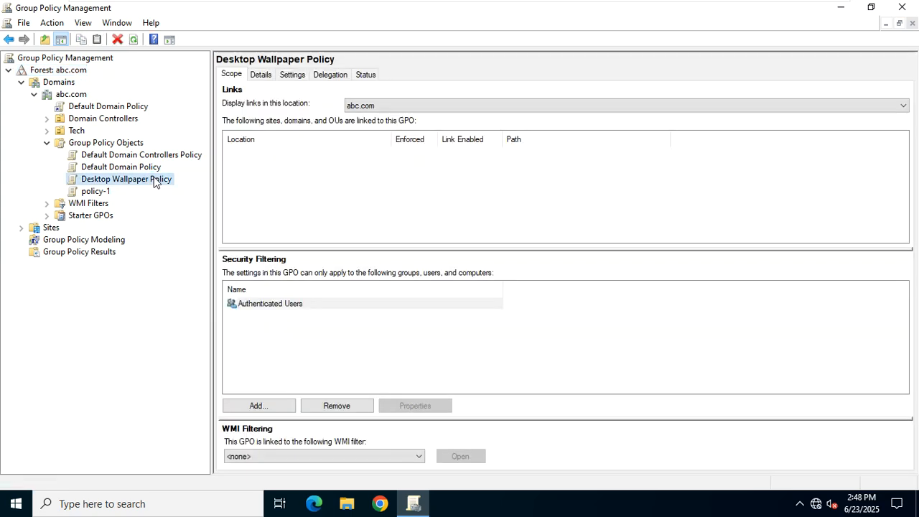
right_click(154, 181)
left_click(181, 185)
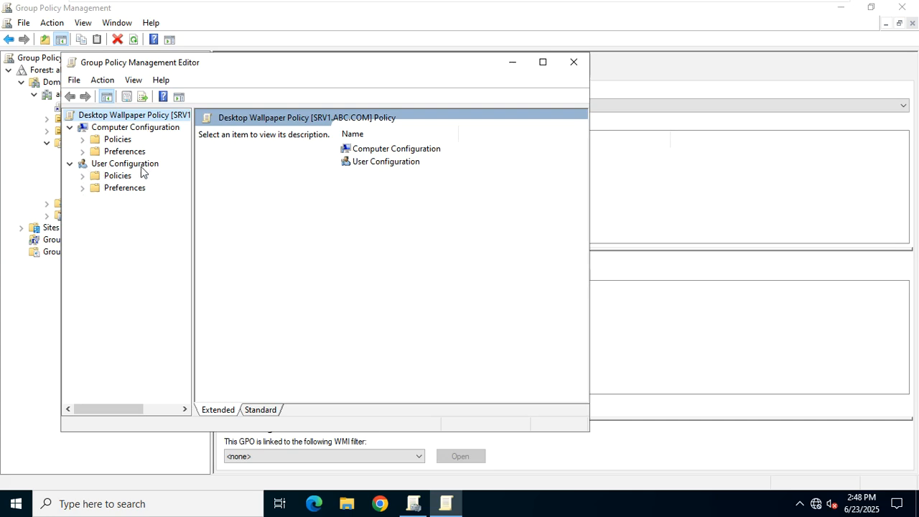
left_click(83, 176)
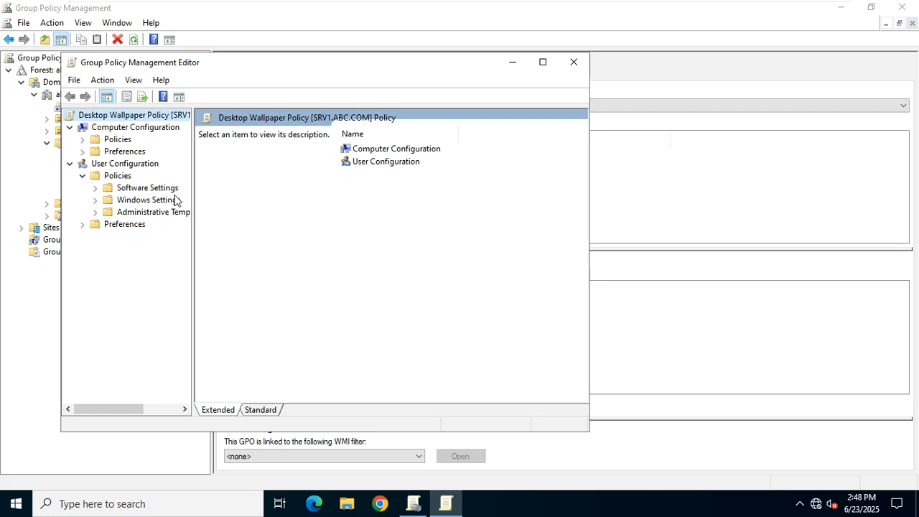
left_click_drag(193, 189, 225, 187)
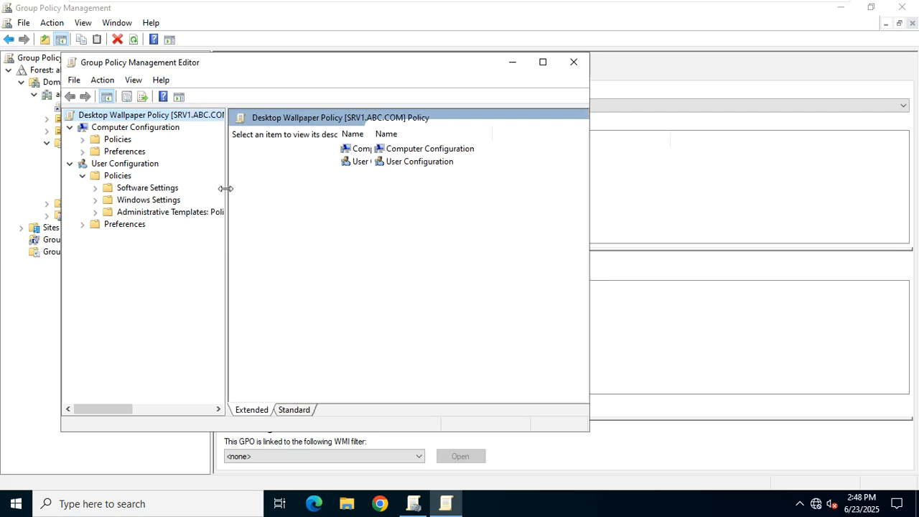
left_click(95, 200)
left_click(96, 201)
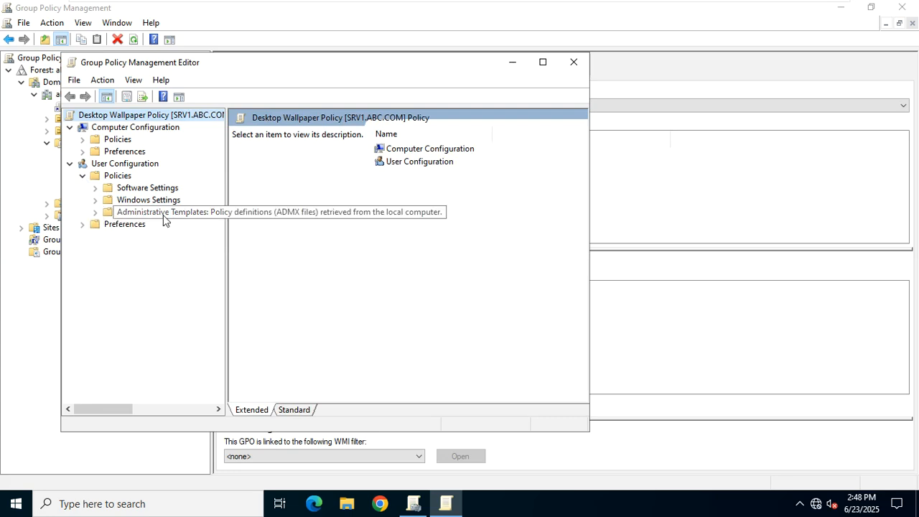
left_click_drag(226, 231, 262, 232)
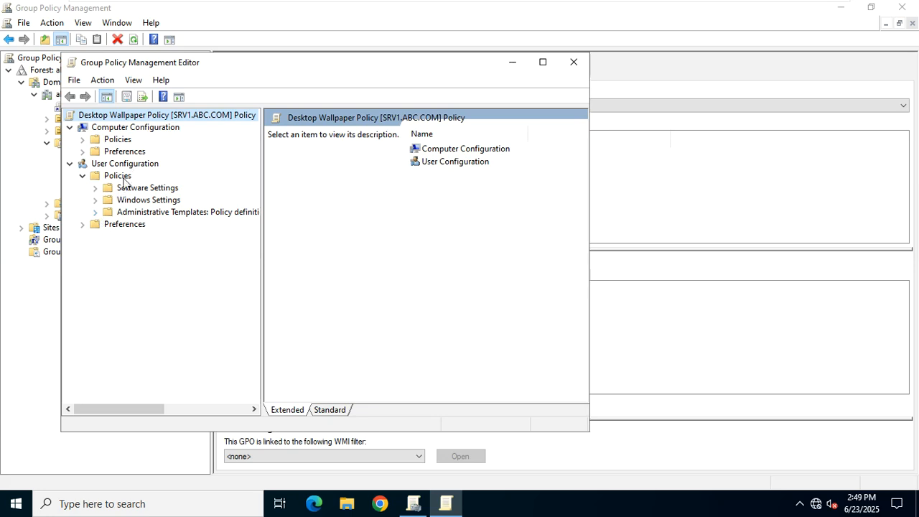
Browse to User Configuration Administrative Templates > Desktop, widen the editor, and select Desktop Wallpaper.
left_click(96, 212)
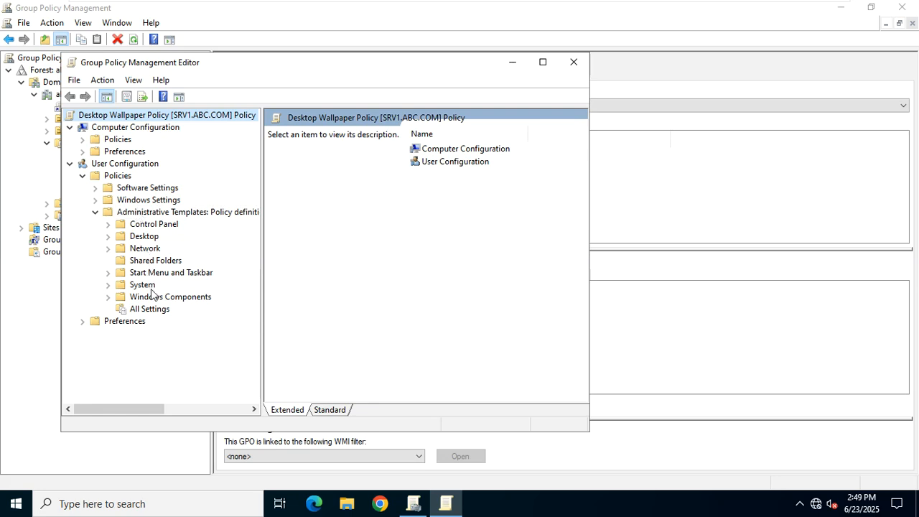
left_click(108, 236)
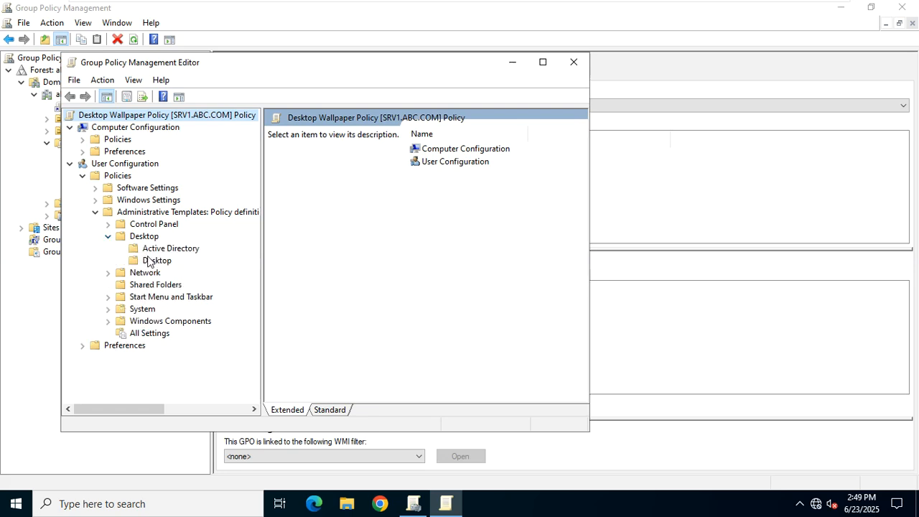
left_click(151, 261)
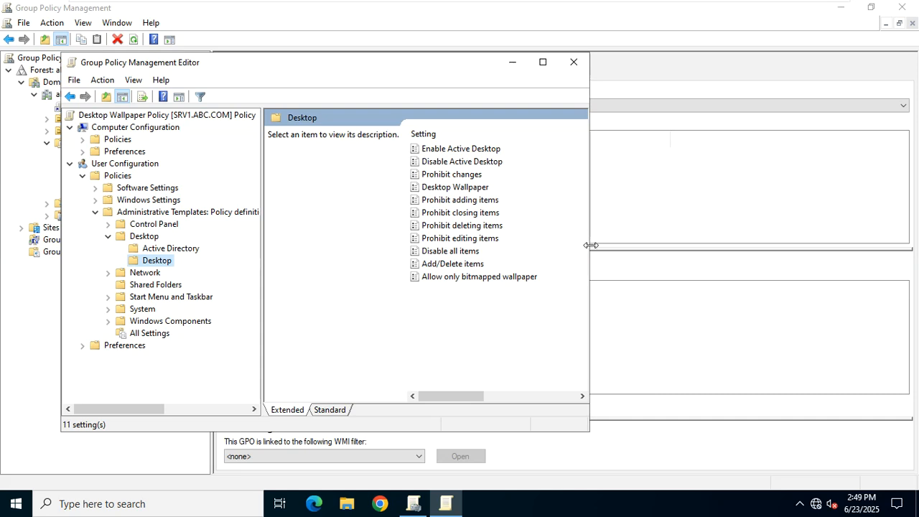
left_click_drag(590, 238, 787, 224)
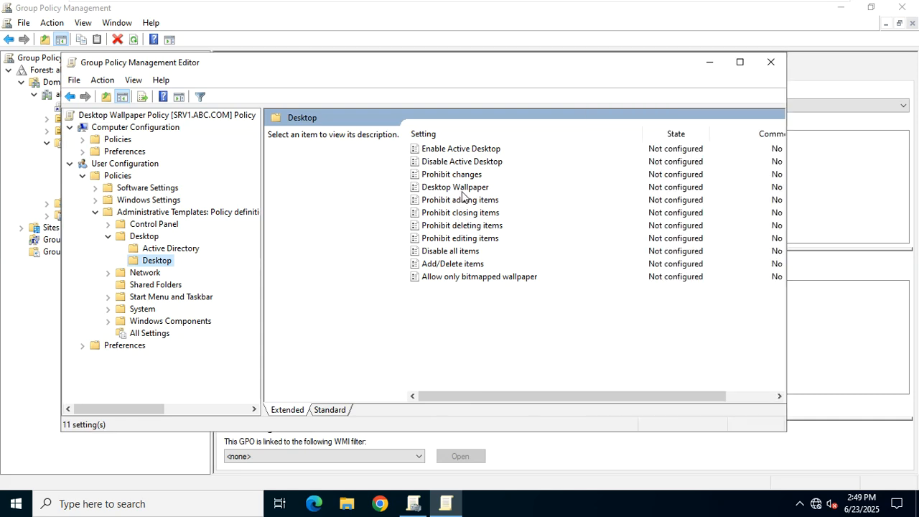
left_click(467, 189)
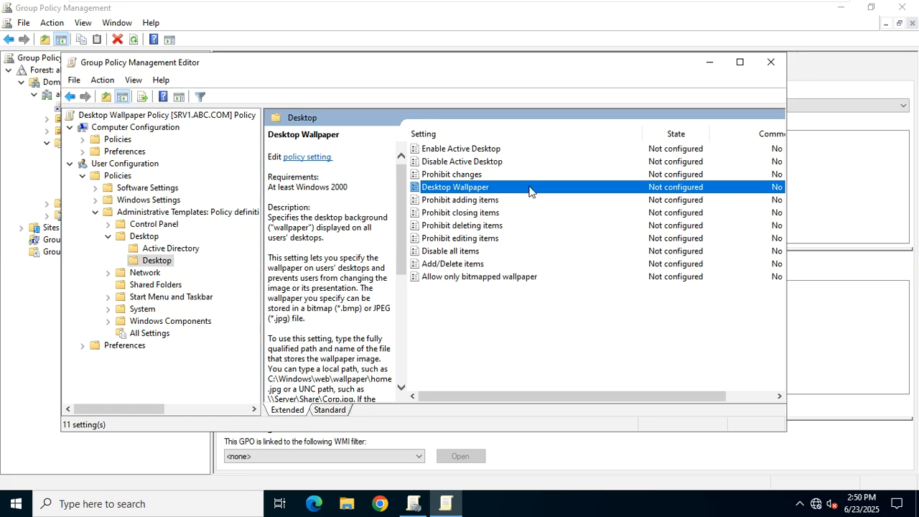
Enable the Desktop Wallpaper policy, focus its empty Wallpaper Name box, and bring up Run.
double_click(529, 188)
left_click_drag(395, 94, 431, 67)
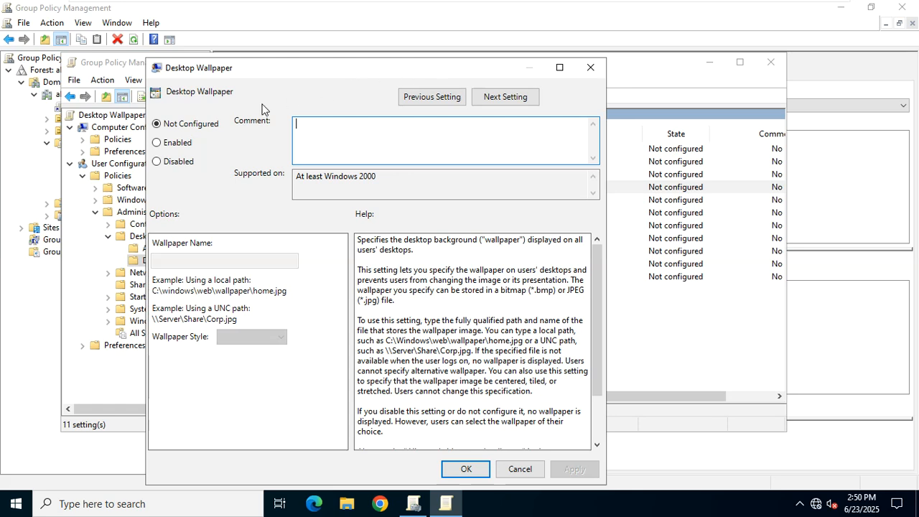
left_click(172, 145)
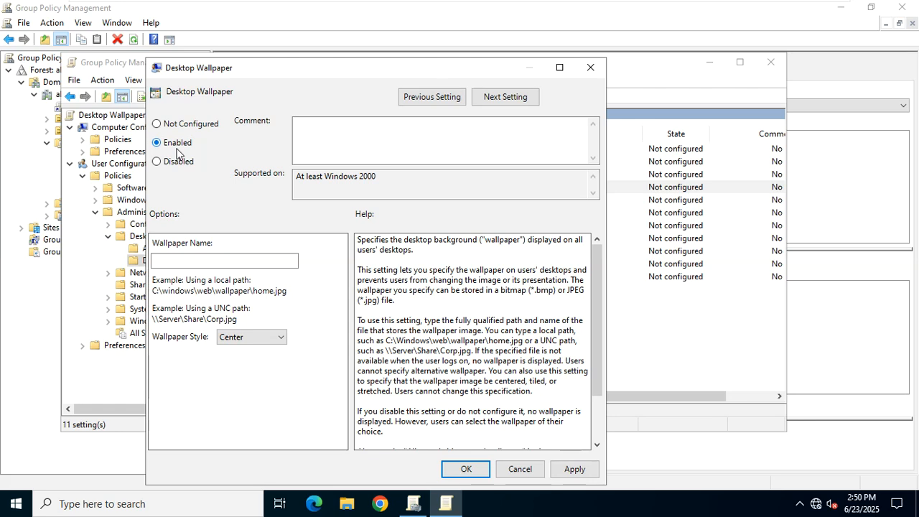
left_click(194, 261)
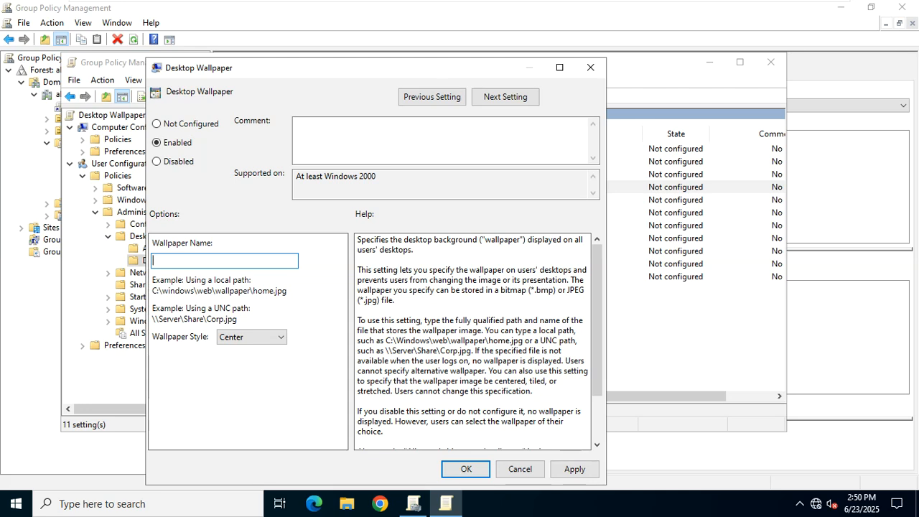
key("super+r")
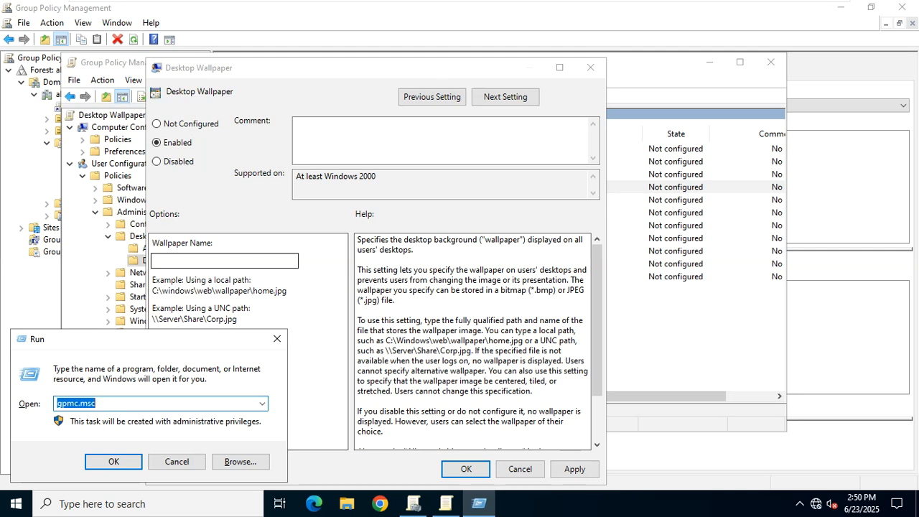
Build the share path \\192.168.10.1\share1 in Run, select and copy it, then close Run.
type("\\\\")
type("srv1")
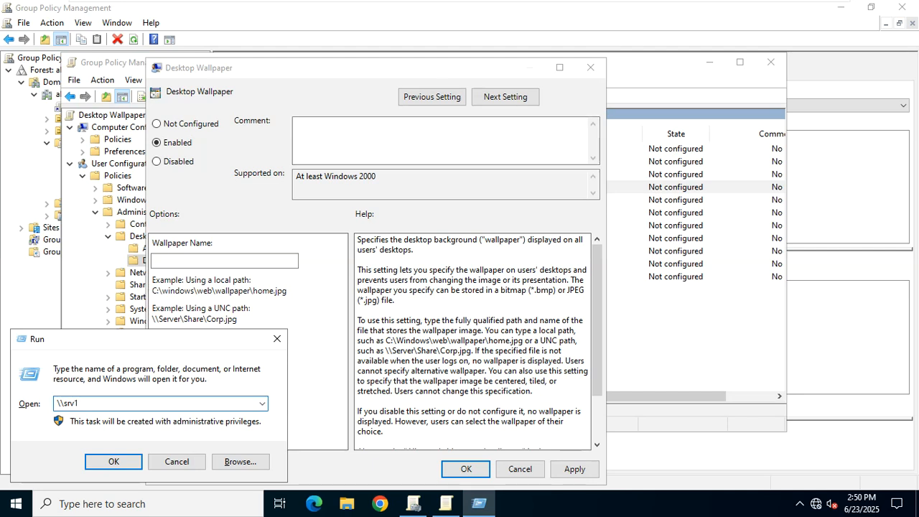
key("BackSpace")
key("BackSpace")
key("BackSpace")
key("BackSpace")
type("192.168.10.1\\")
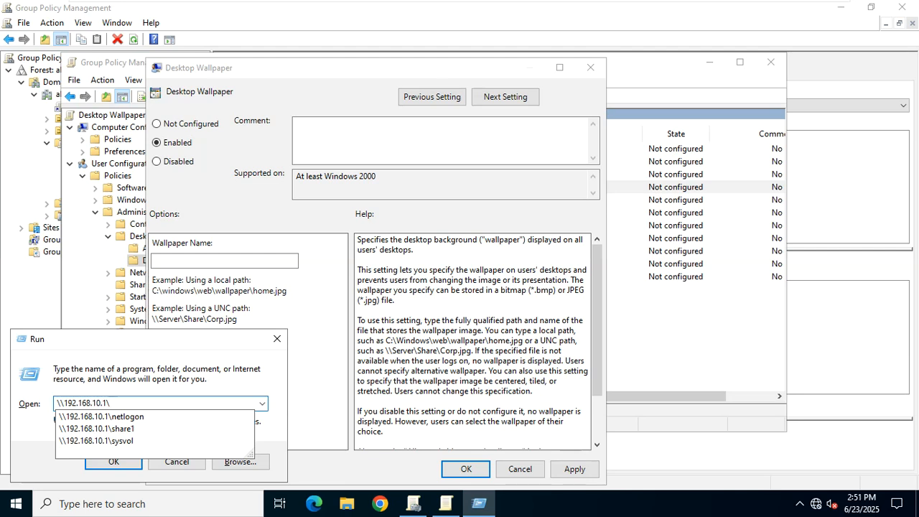
key("Down")
key("Down")
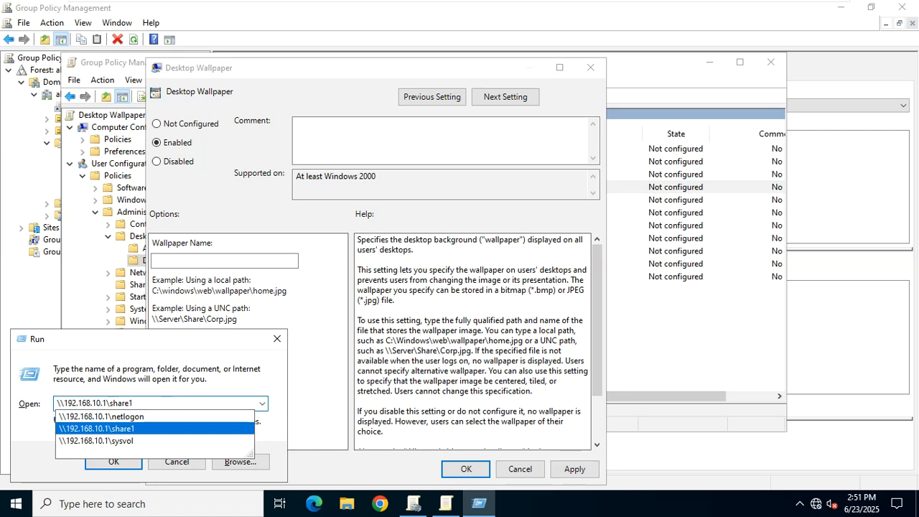
key("shift+Left")
key("shift+Left")
key("shift+Left")
key("shift+Left")
key("shift+Left")
key("shift+Left")
key("shift+Left")
key("shift+Left")
key("shift+Left")
key("shift+Left")
key("shift+Left")
key("shift+Left")
key("shift+Left")
key("shift+Left")
key("shift+Left")
key("shift+Left")
key("shift+Left")
key("shift+Left")
key("shift+Left")
key("shift+Left")
key("ctrl+c")
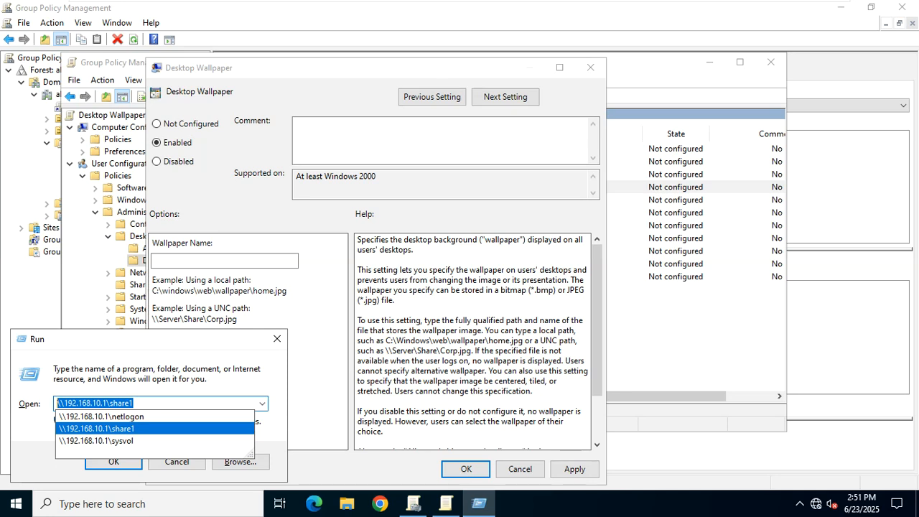
left_click(277, 338)
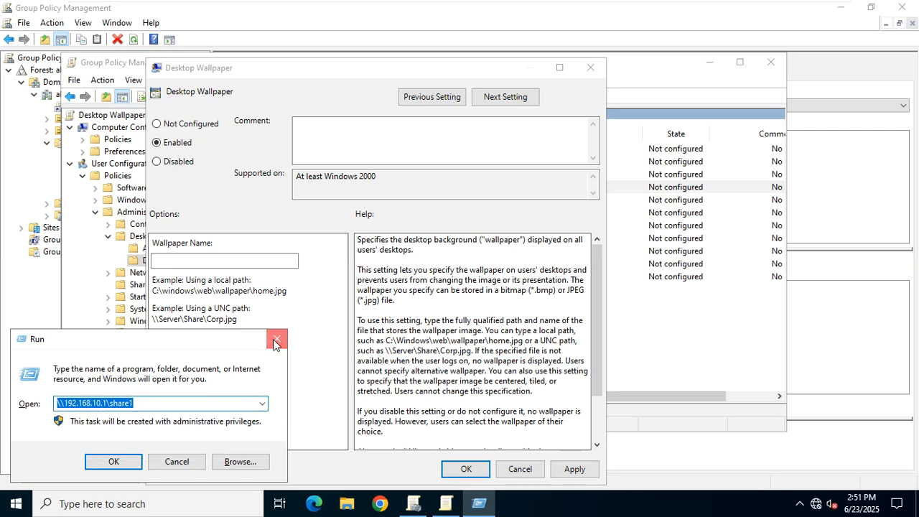
left_click(277, 338)
Paste \\192.168.10.1\share1 into Wallpaper Name and add a trailing backslash.
left_click(160, 261)
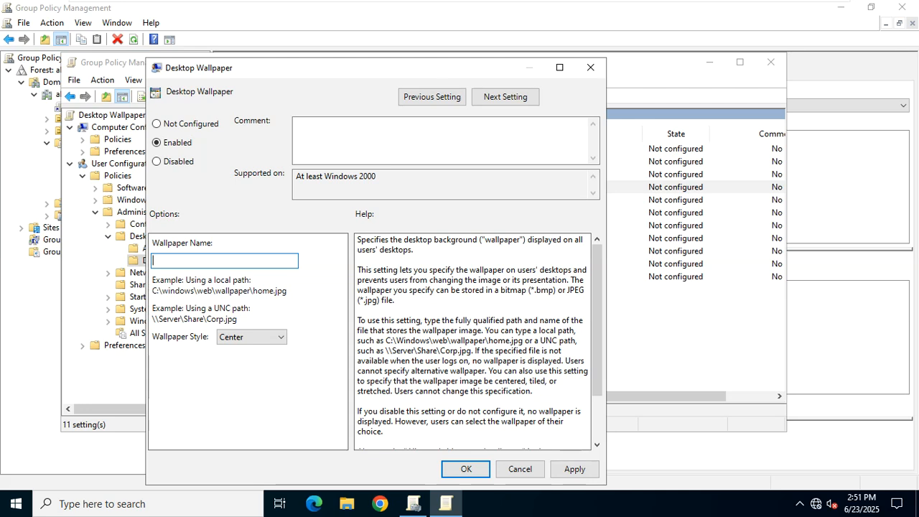
key("ctrl+v")
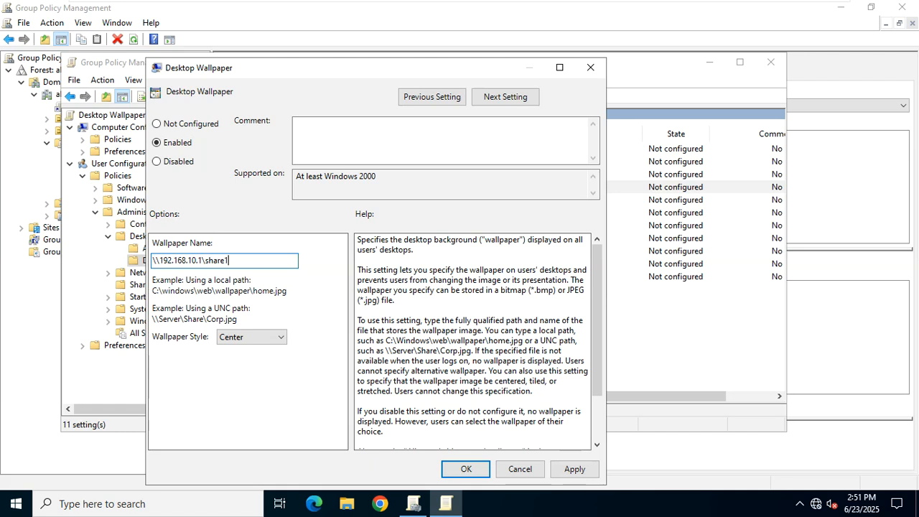
type("\\")
Complete the name with wallpaper1.jpg, then confirm in C:\share1 that wallpaper1 is a JPG file.
type("wallpaper1.jpg")
key("super+e")
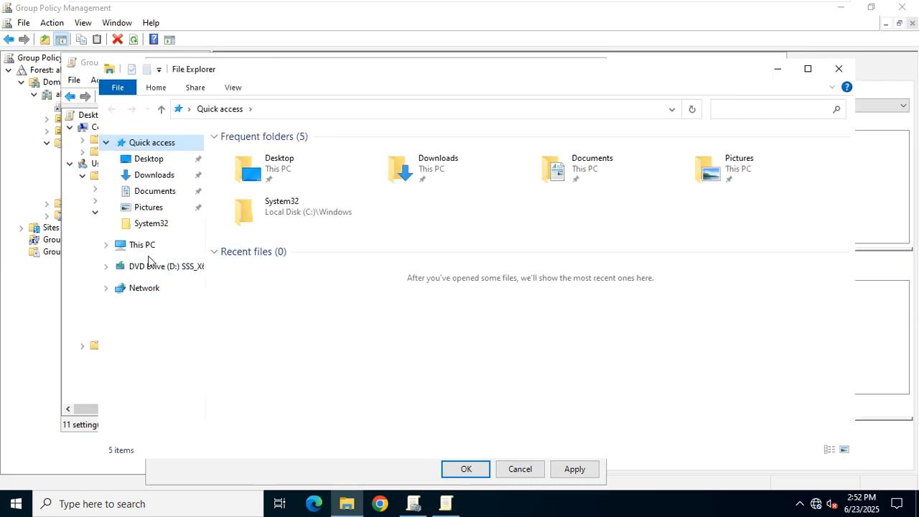
left_click(149, 249)
double_click(326, 295)
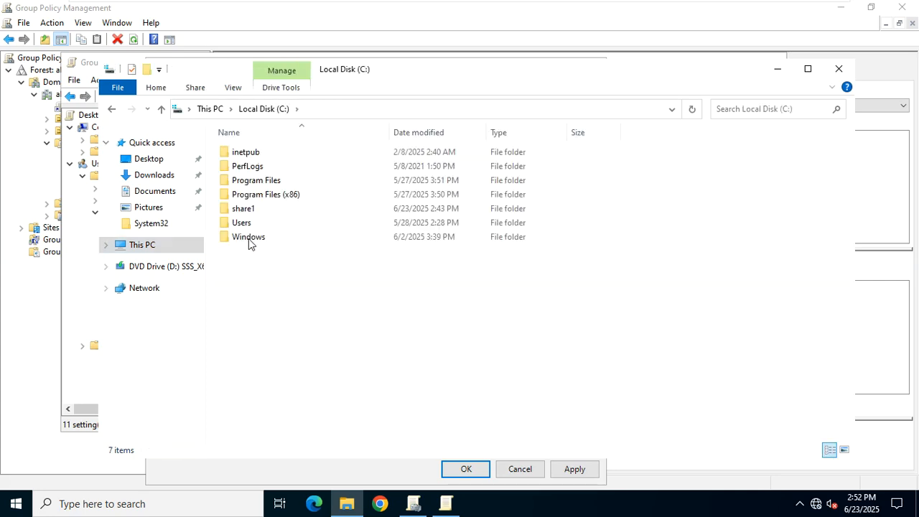
double_click(247, 209)
left_click(238, 160)
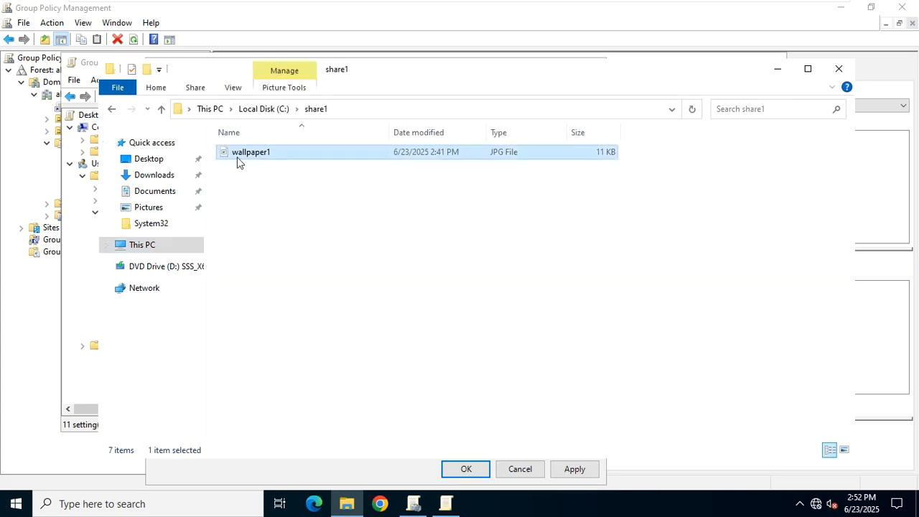
right_click(255, 164)
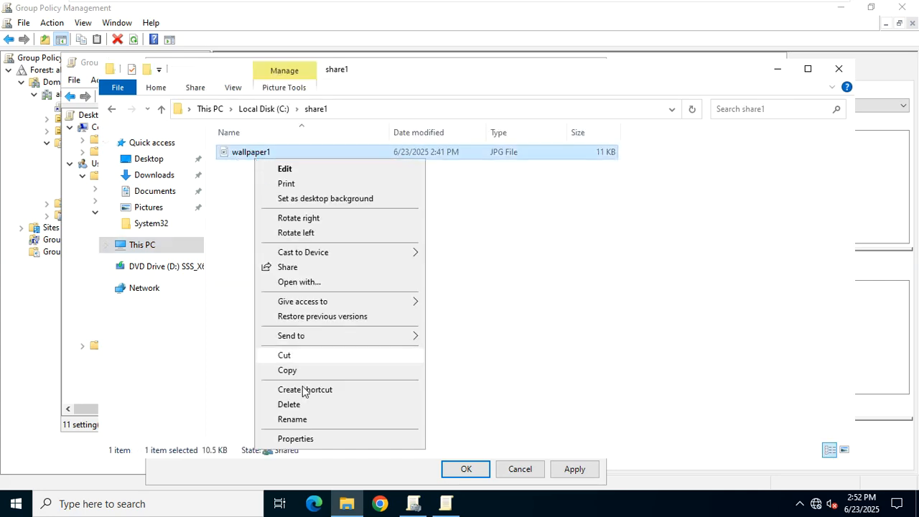
left_click(294, 438)
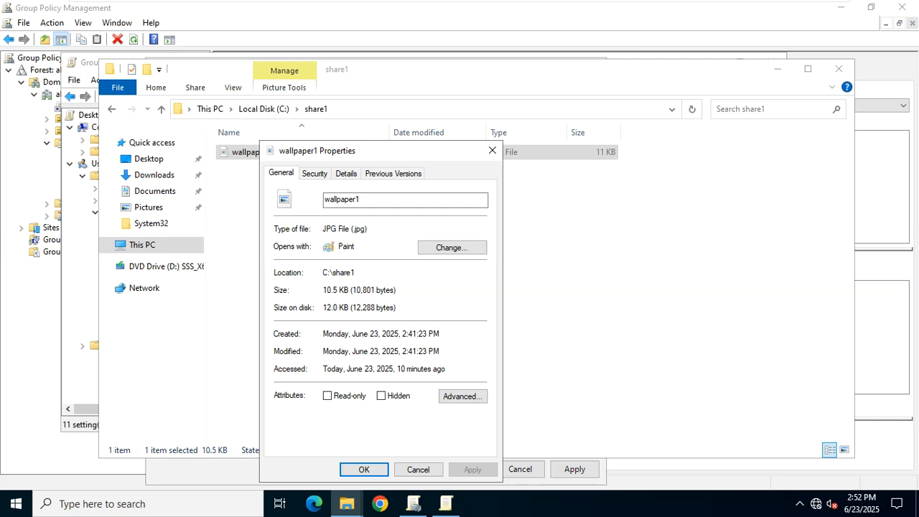
left_click(491, 150)
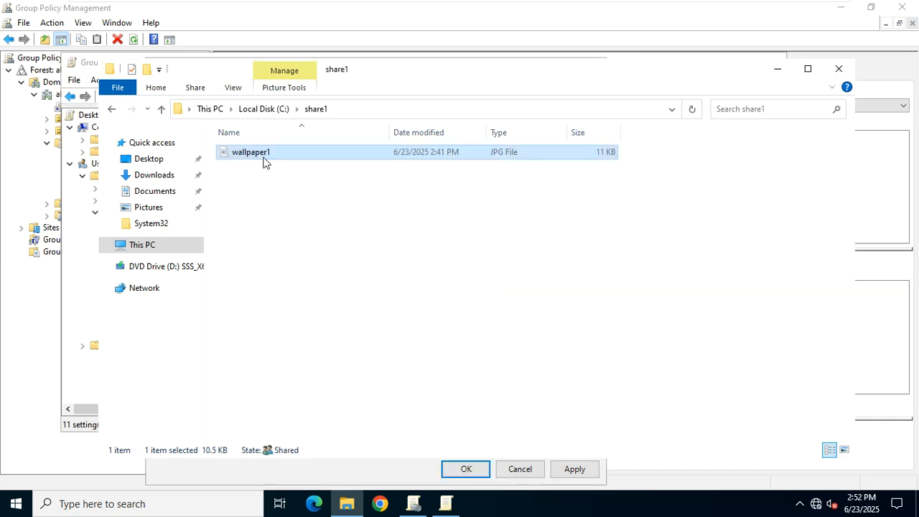
left_click(278, 190)
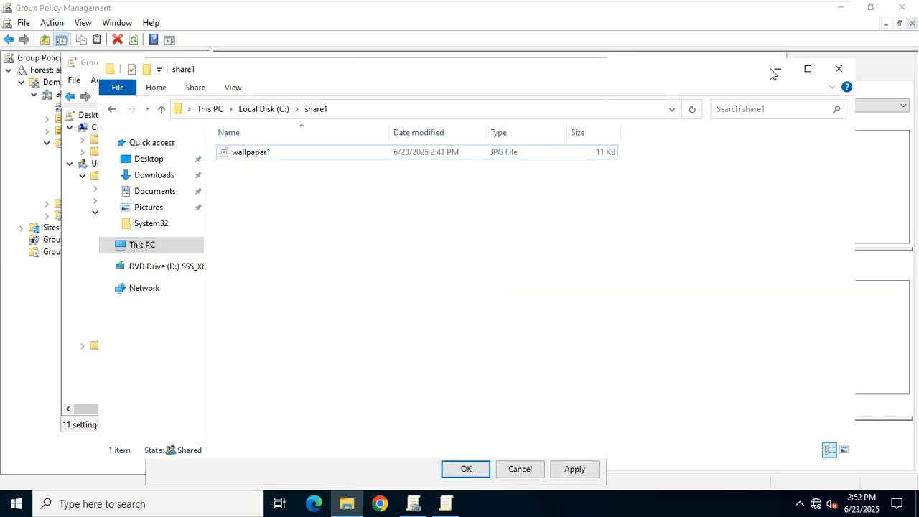
left_click(830, 74)
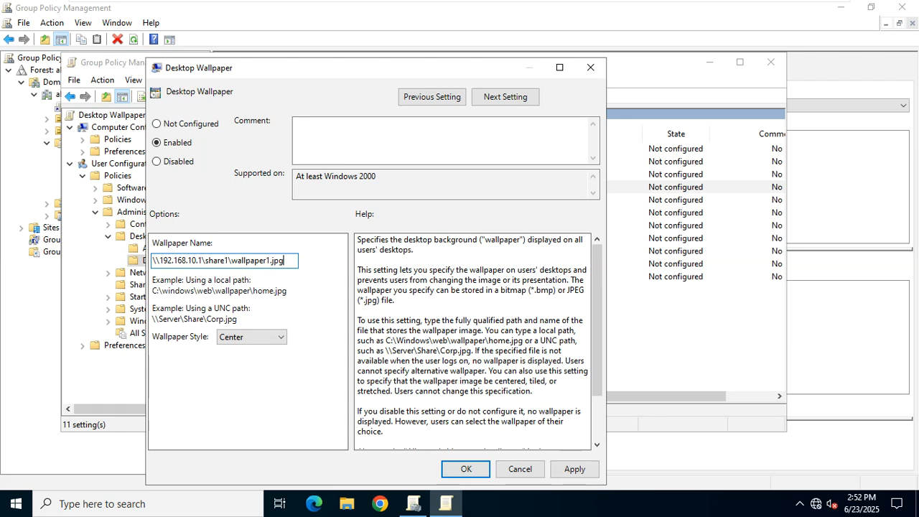
Set Wallpaper Style to Fit, apply and confirm the policy, and close the editor.
left_click(242, 338)
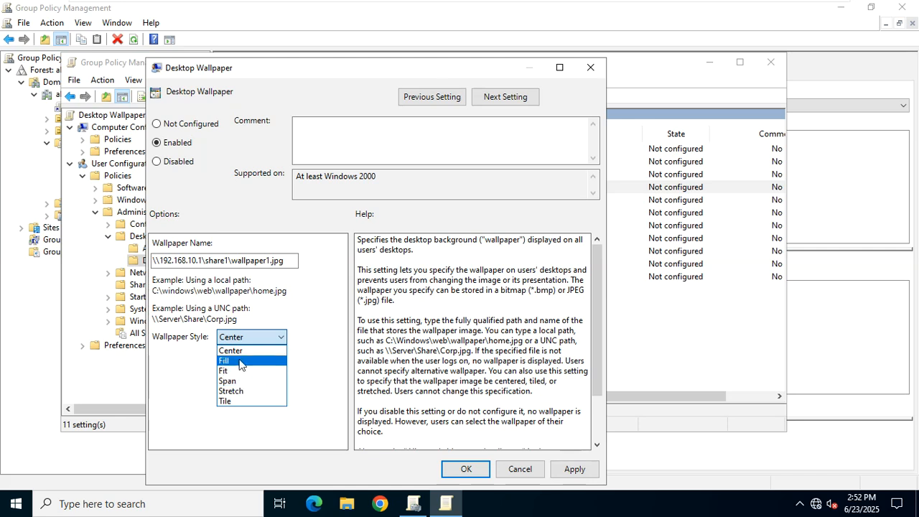
left_click(241, 361)
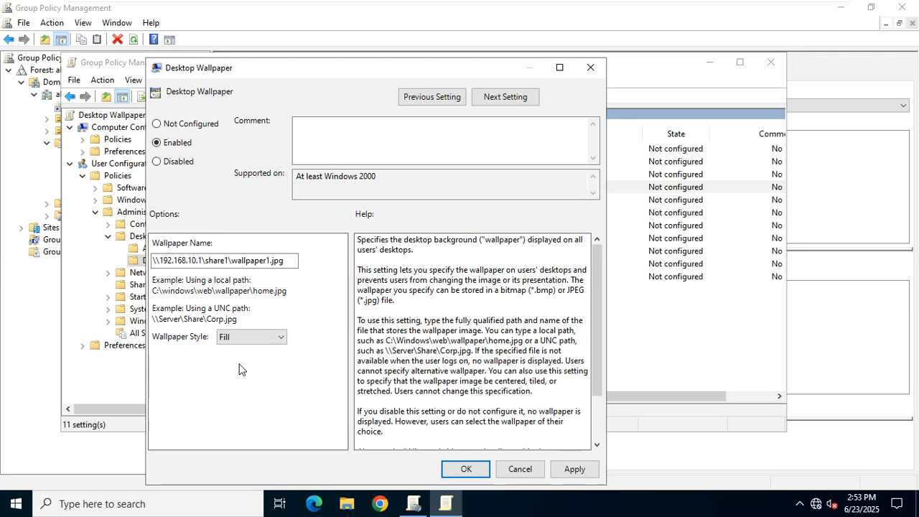
left_click(247, 339)
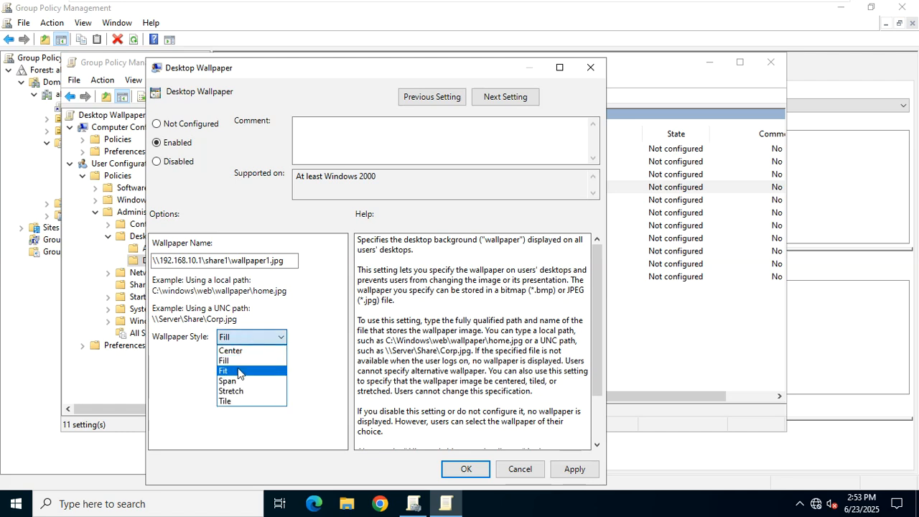
left_click(237, 370)
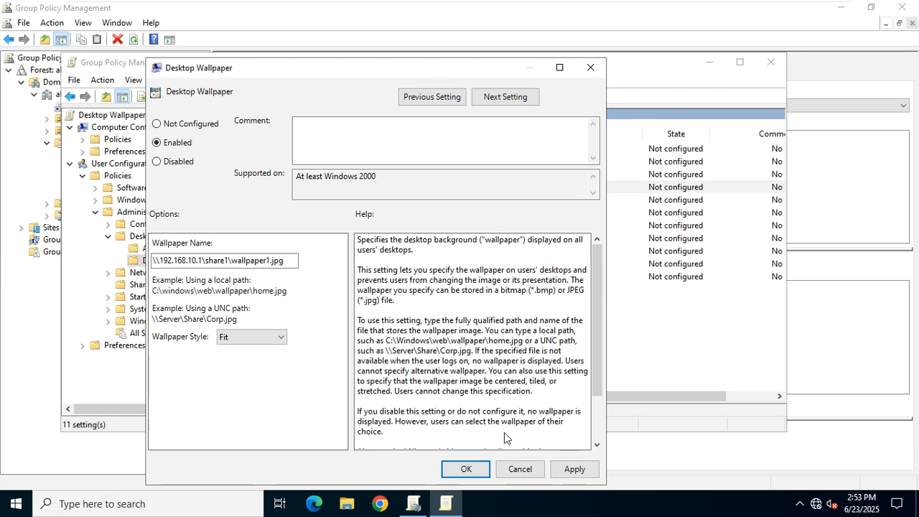
left_click(573, 468)
left_click(458, 472)
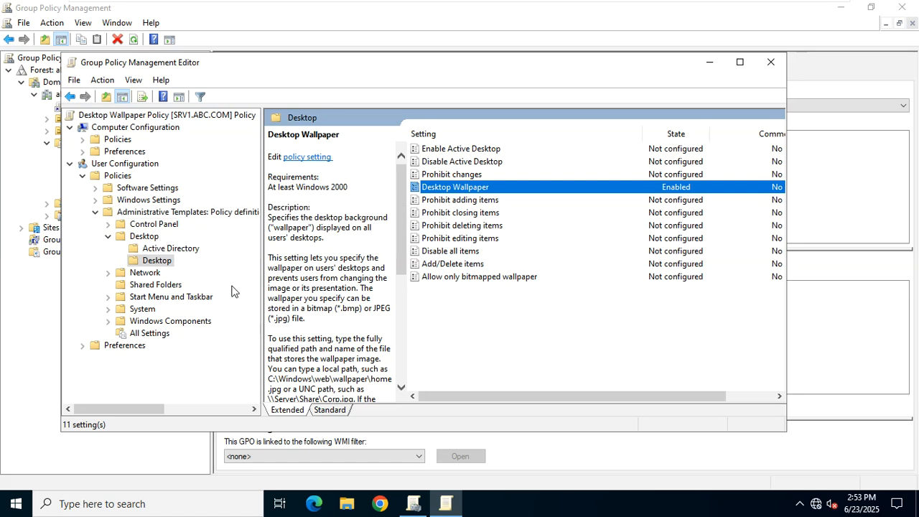
left_click(771, 59)
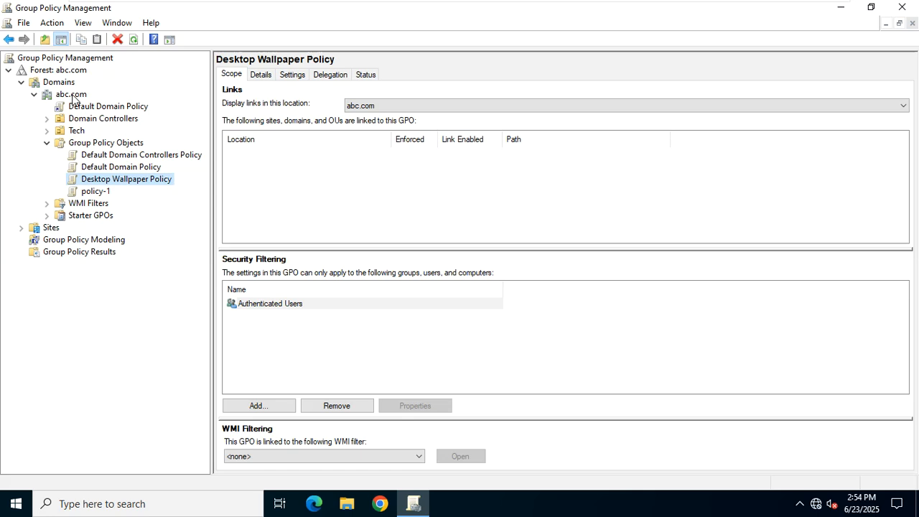
Link the existing Desktop Wallpaper Policy to the abc.com domain, then close Group Policy Management.
right_click(72, 98)
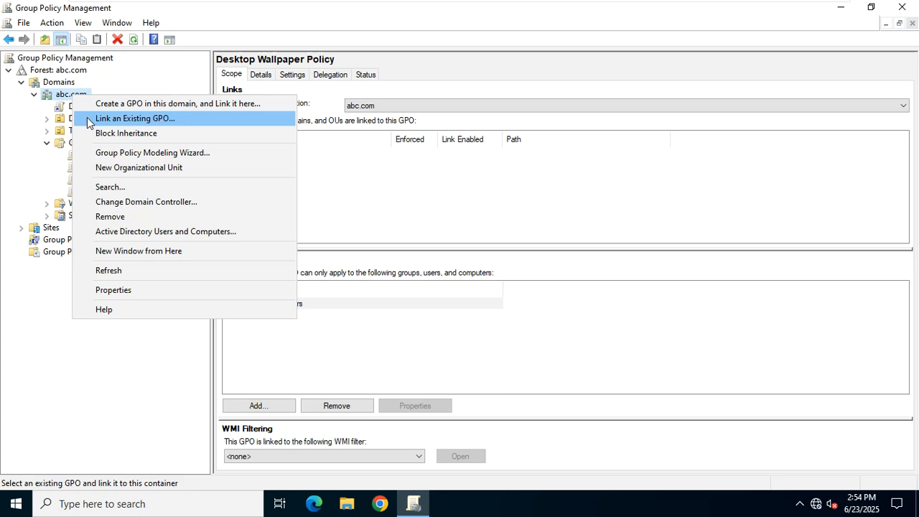
left_click(90, 121)
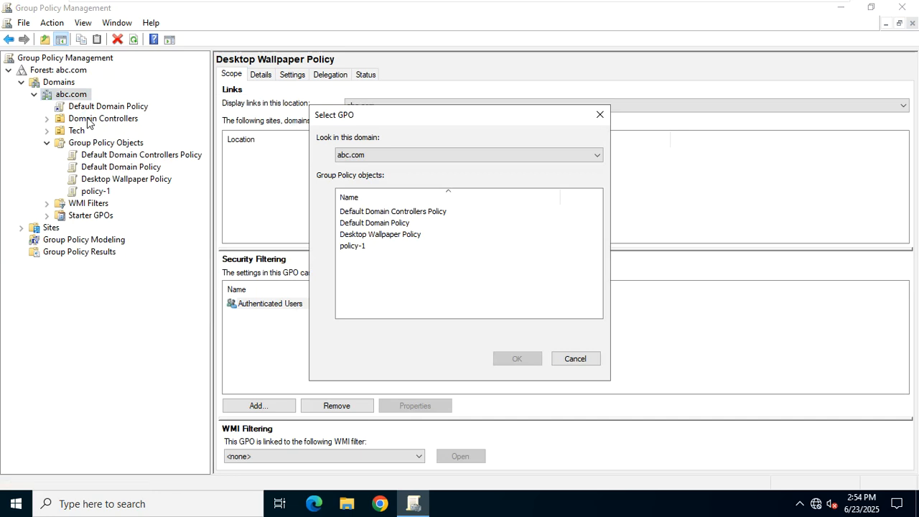
left_click(370, 236)
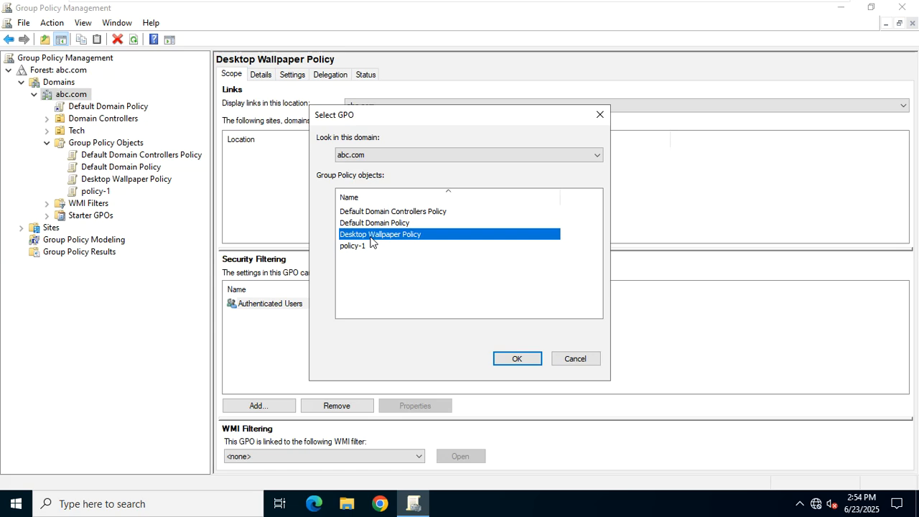
left_click(503, 357)
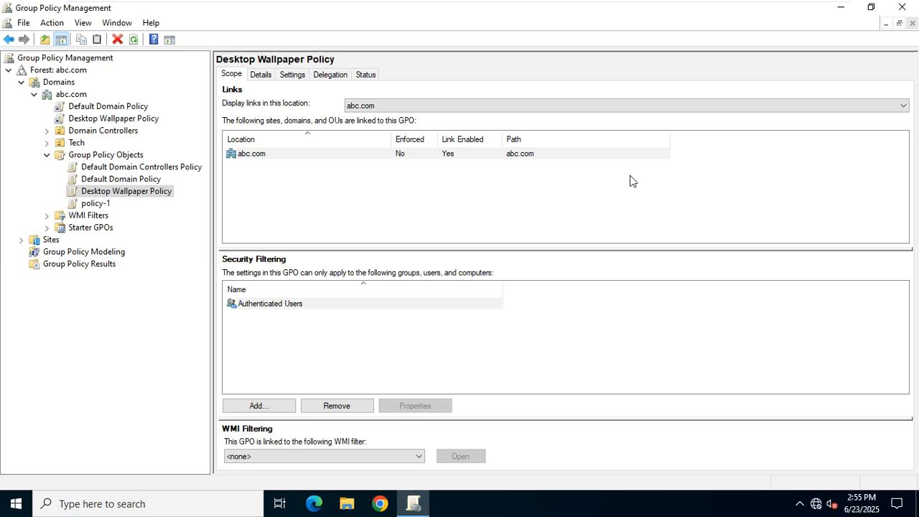
left_click(903, 9)
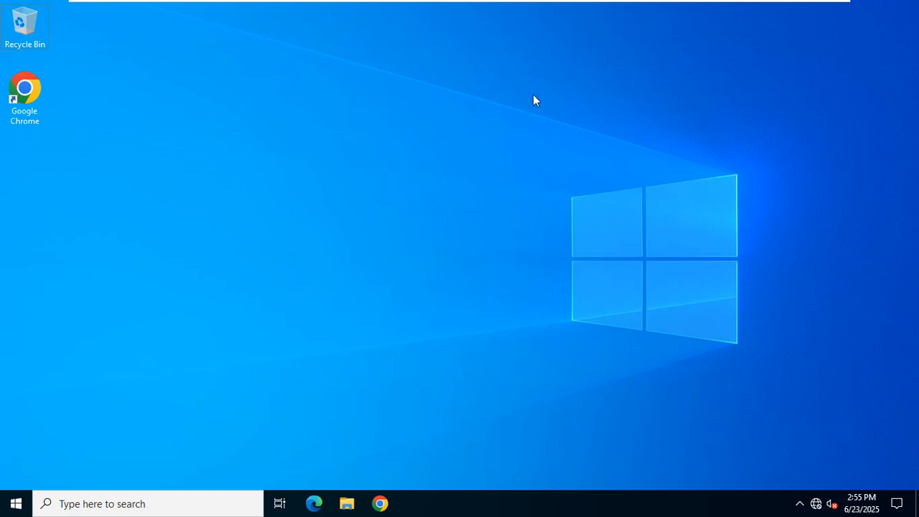
key("super+r")
type("cmd")
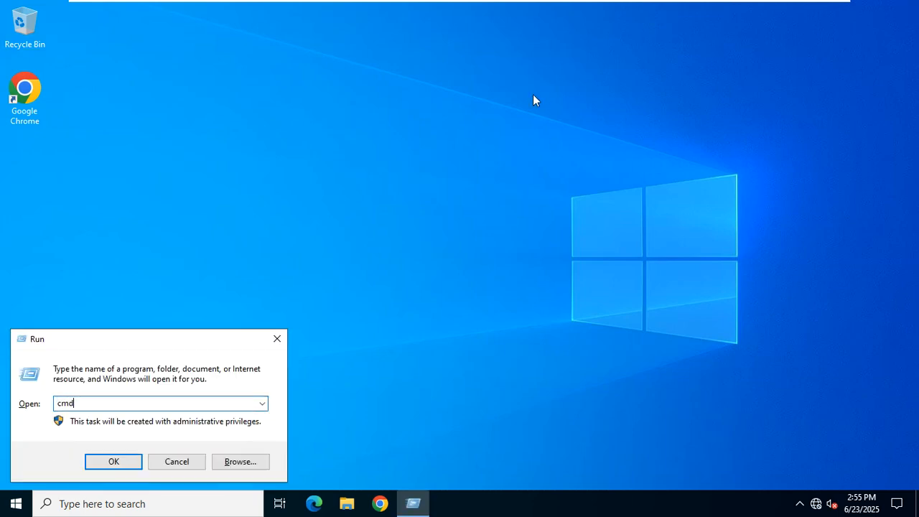
key("Return")
type("g")
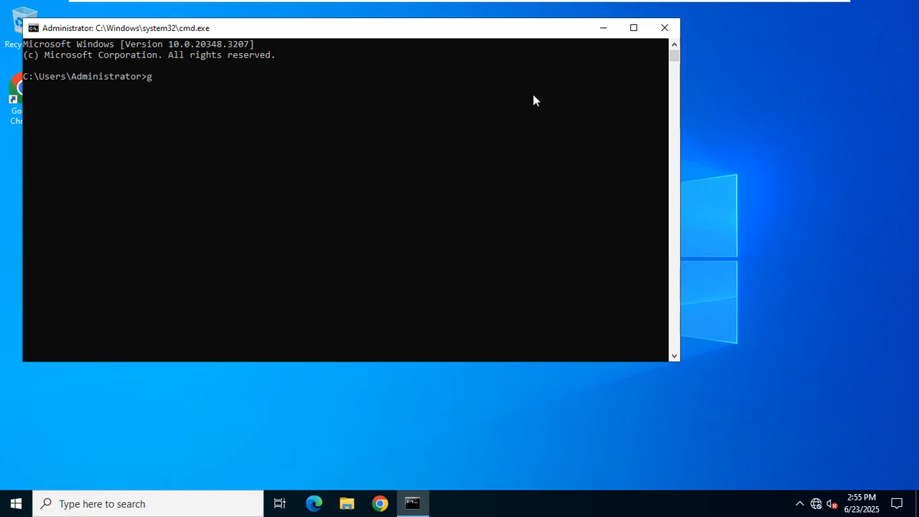
type("pupdate /force")
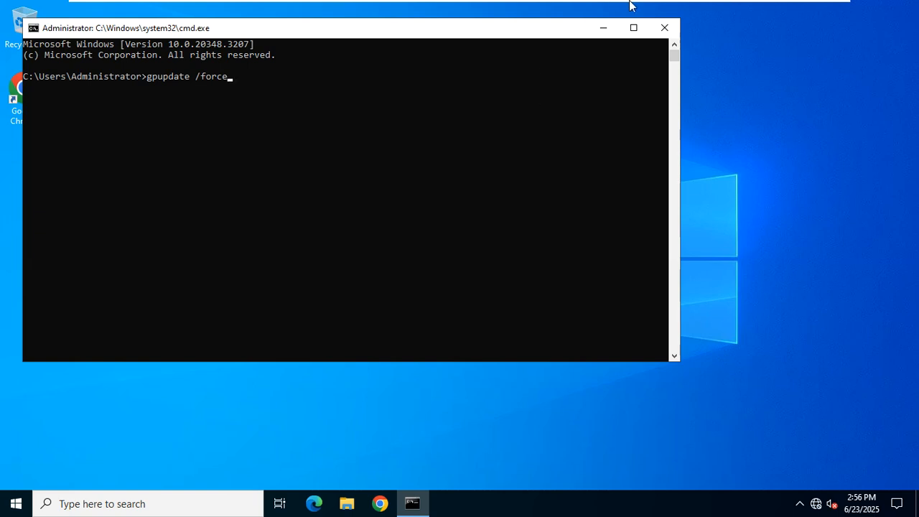
left_click(664, 28)
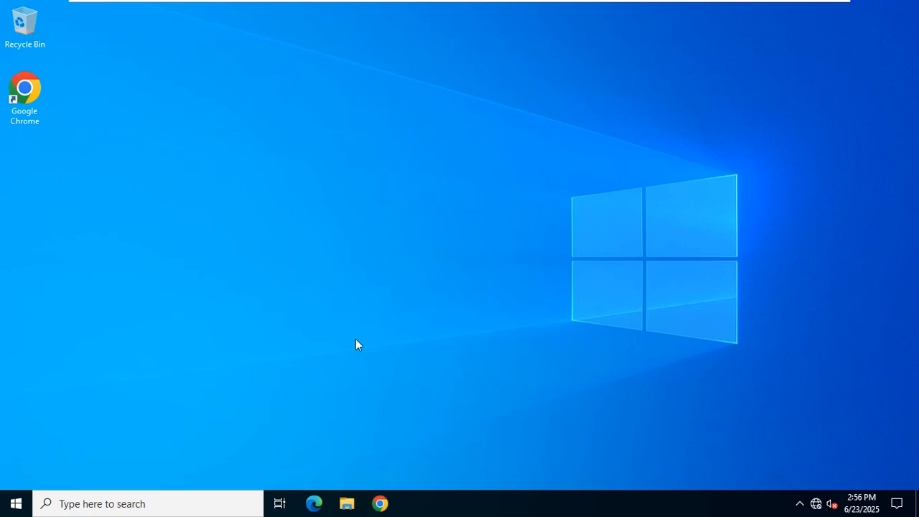
Launch Active Directory Users and Computers with dsa.msc from Run.
key("super+r")
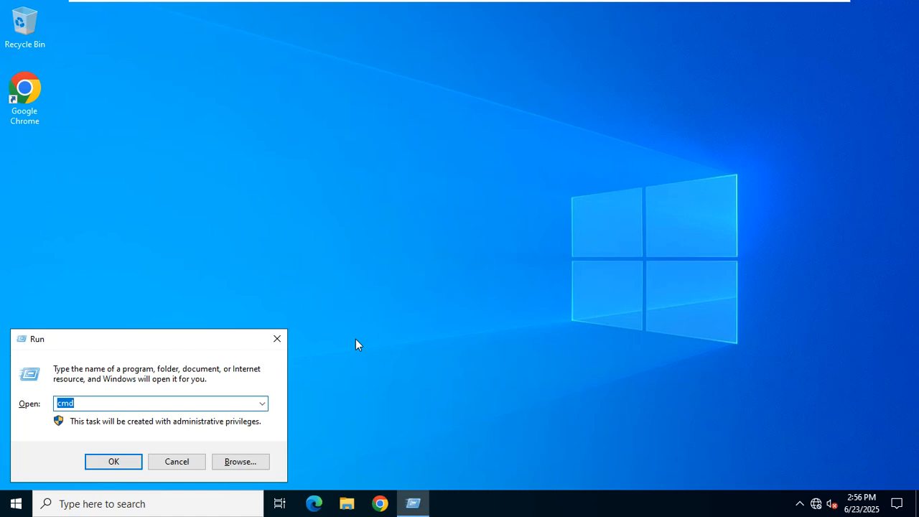
type("dsa.")
type(",sc")
key("BackSpace")
key("BackSpace")
key("BackSpace")
type(",")
key("BackSpace")
type("msc")
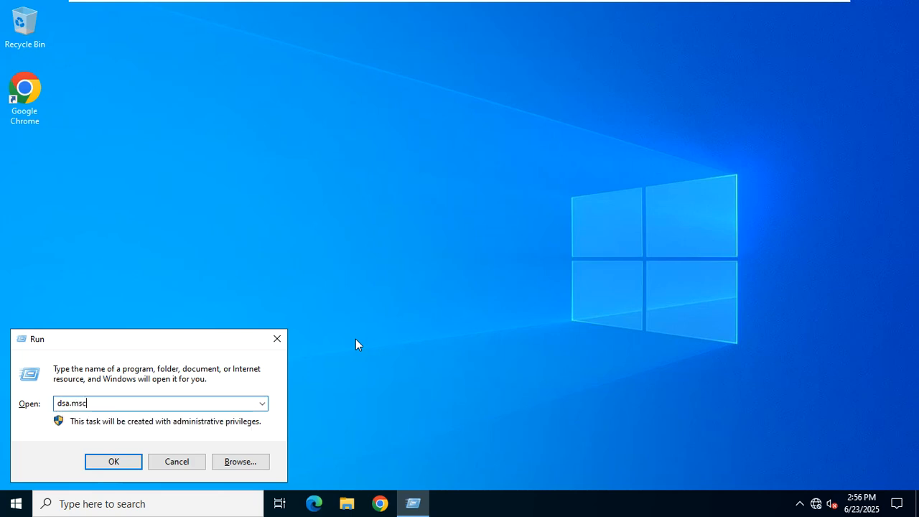
key("Return")
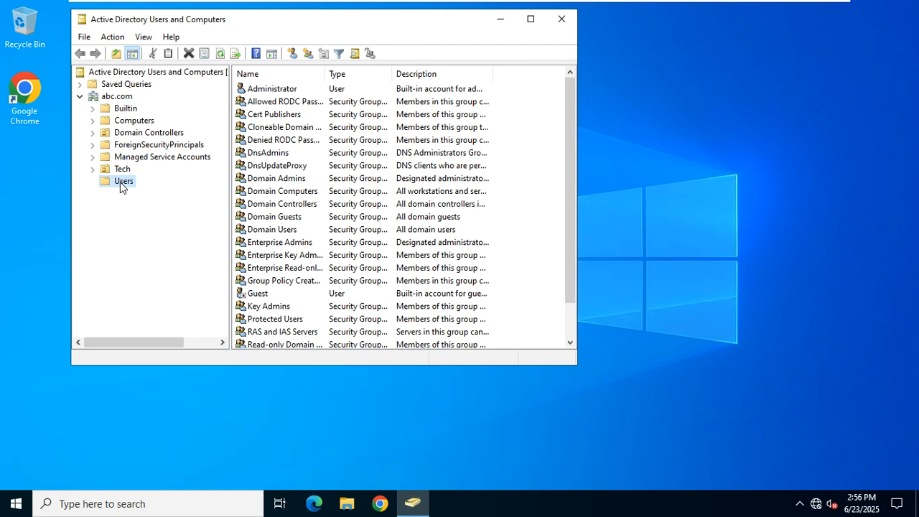
Select user1 in the Users container, then switch to the Windows 10 client VM.
scroll(291, 263, "down", 1)
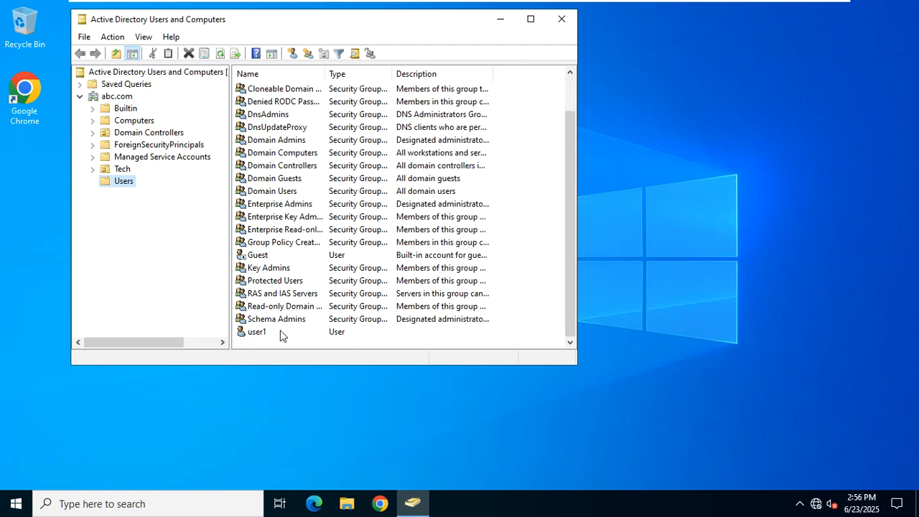
left_click(256, 334)
scroll(273, 274, "up", 1)
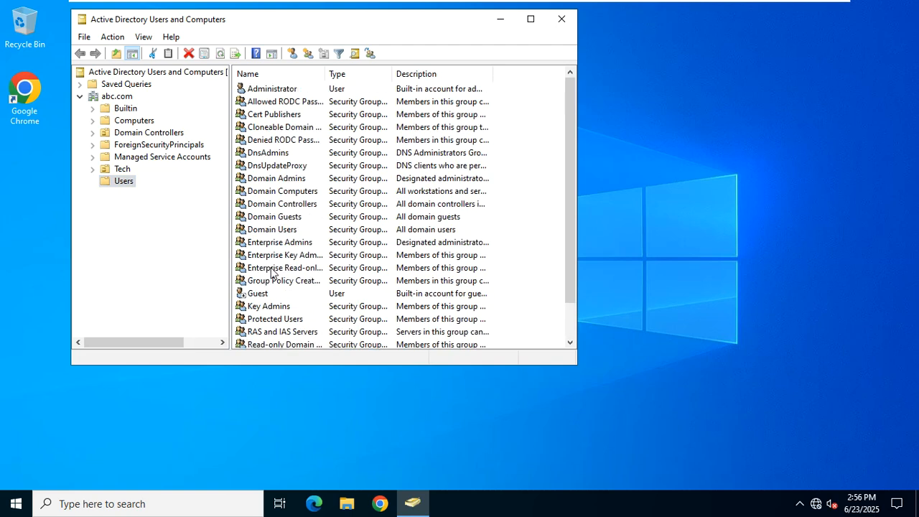
scroll(272, 271, "down", 1)
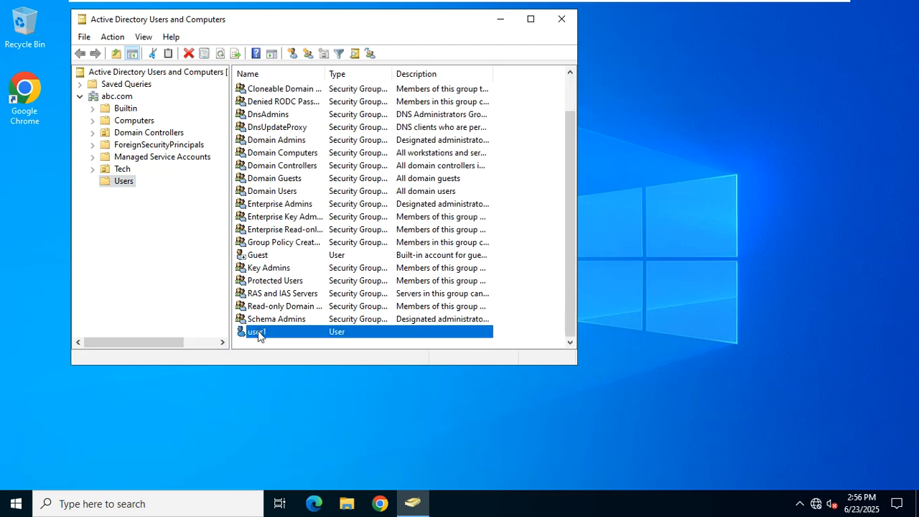
mouse_move(582, 2)
left_click(693, 15)
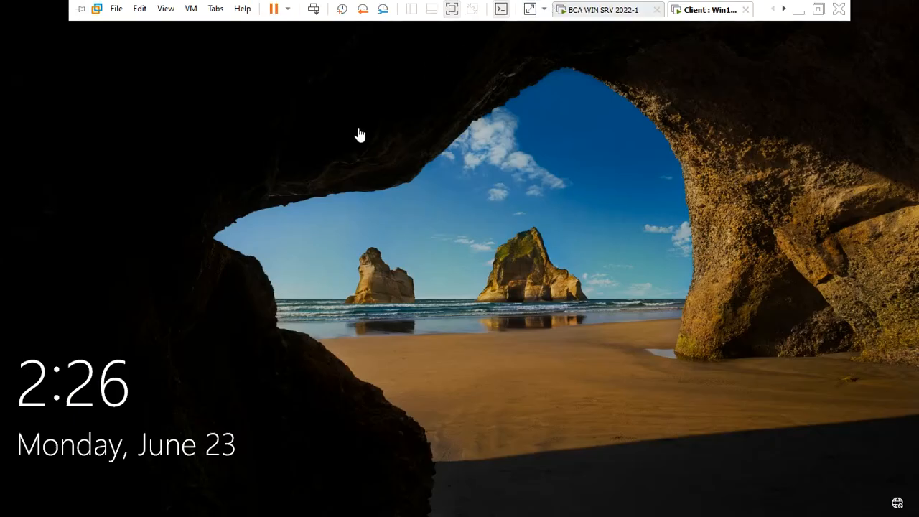
Sign in to the Windows 10 client via Other user as domain user user1 with its password.
left_click(363, 161)
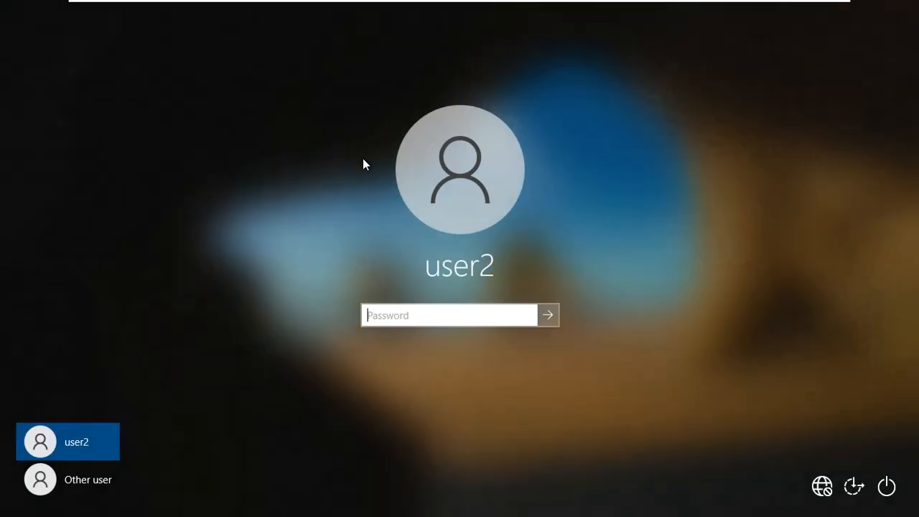
left_click(96, 488)
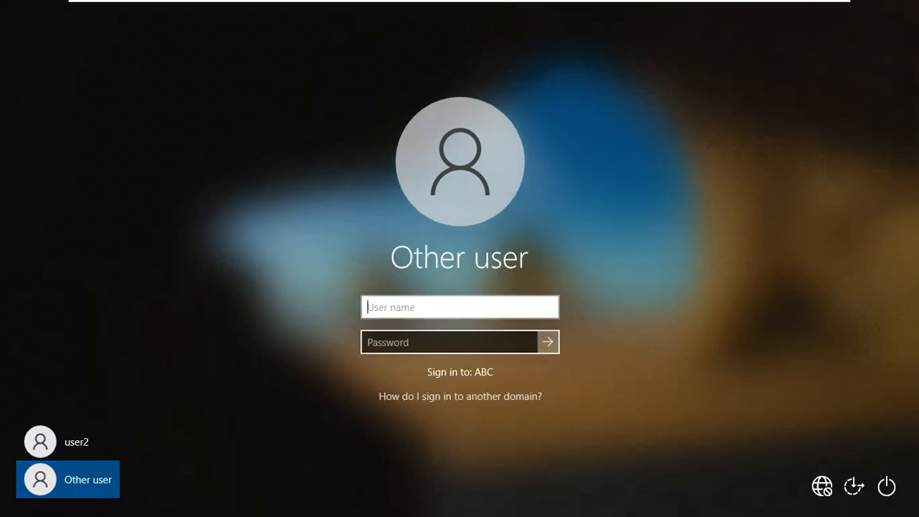
type("us")
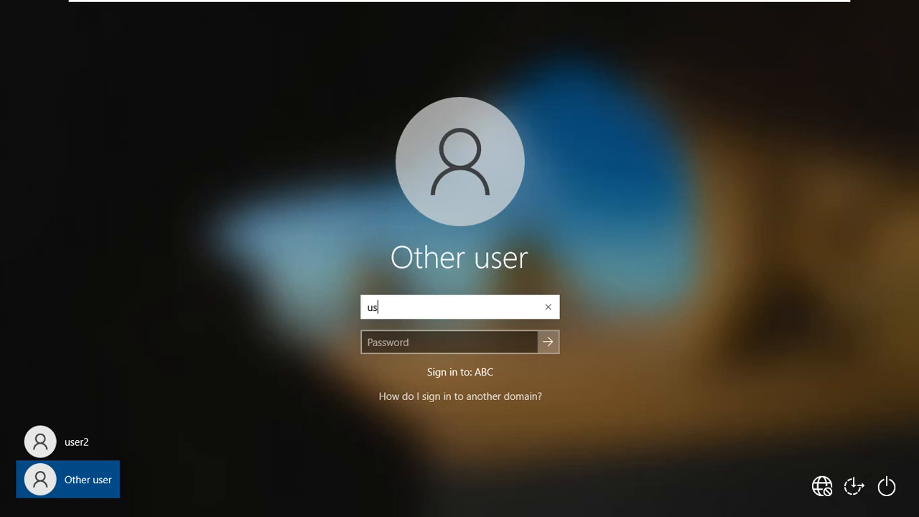
type("er1@abc.com")
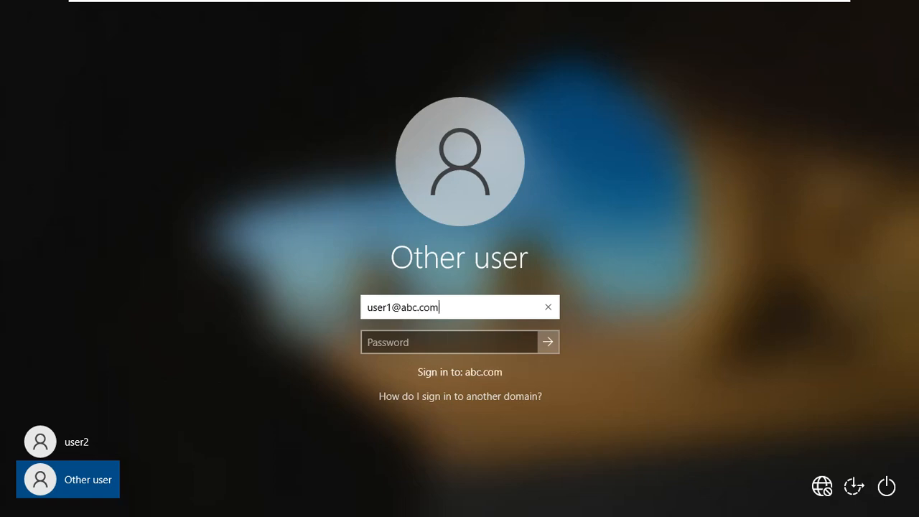
key("Tab")
type("••••••")
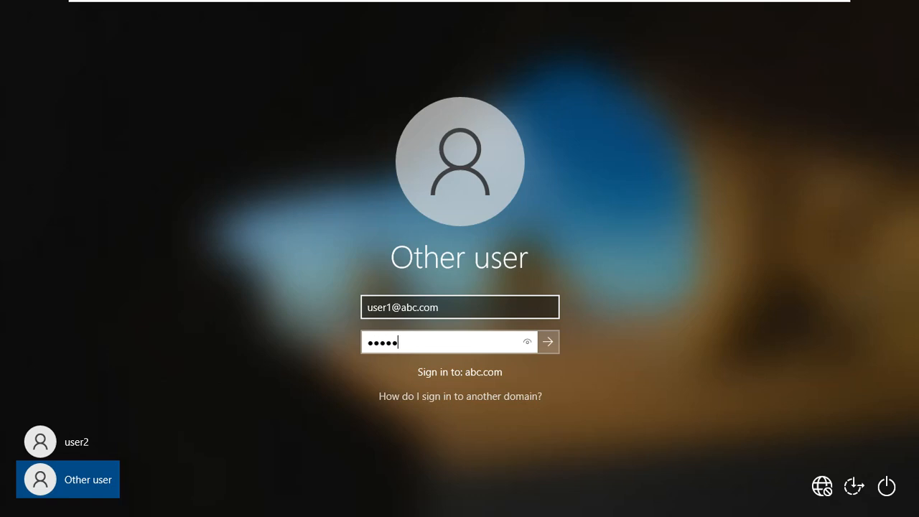
type("•")
key("BackSpace")
type("••")
key("Return")
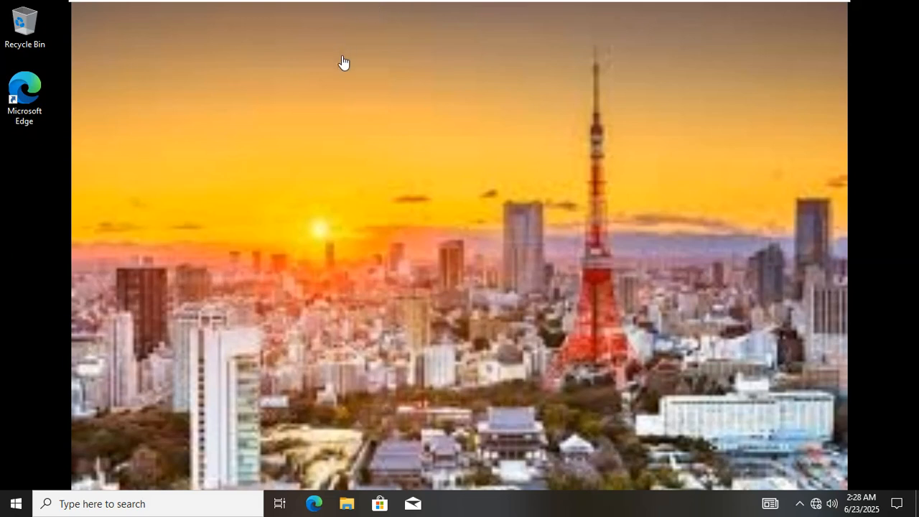
Return to the server VM, close Active Directory Users and Computers, and open Start.
mouse_move(529, 6)
left_click(605, 8)
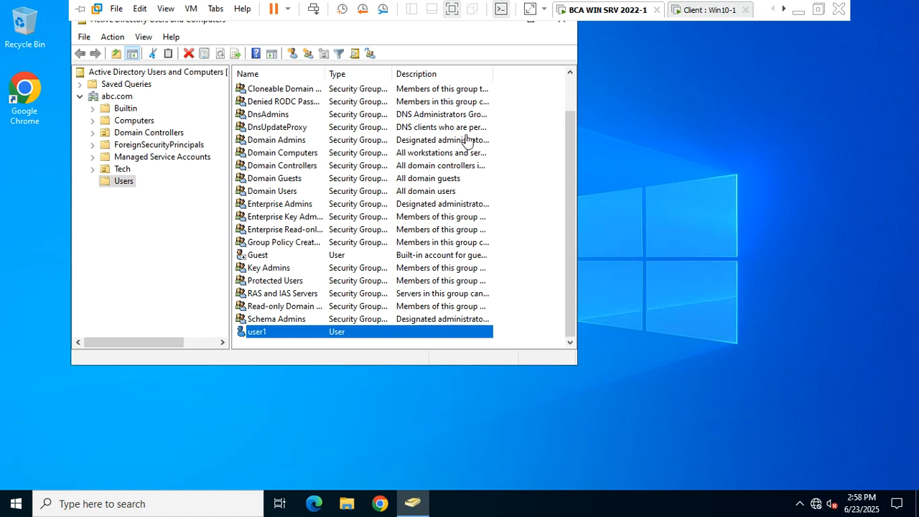
left_click(561, 20)
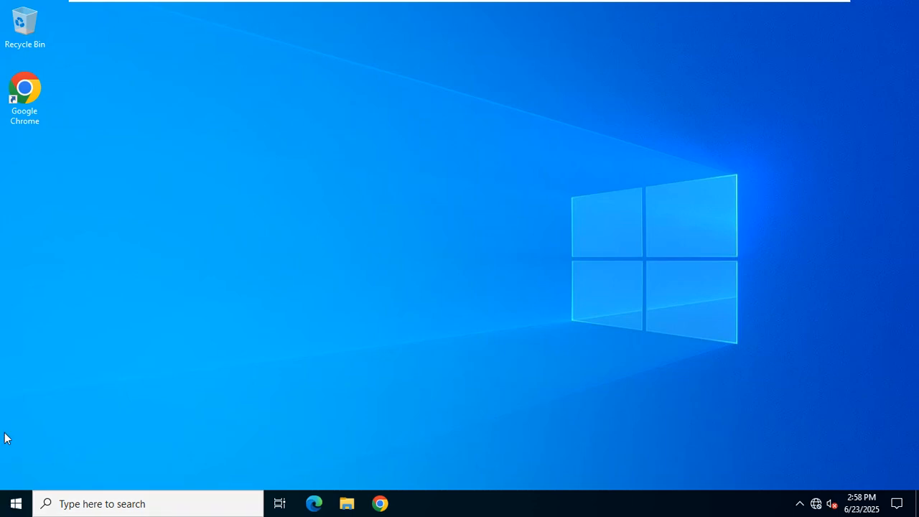
left_click(16, 503)
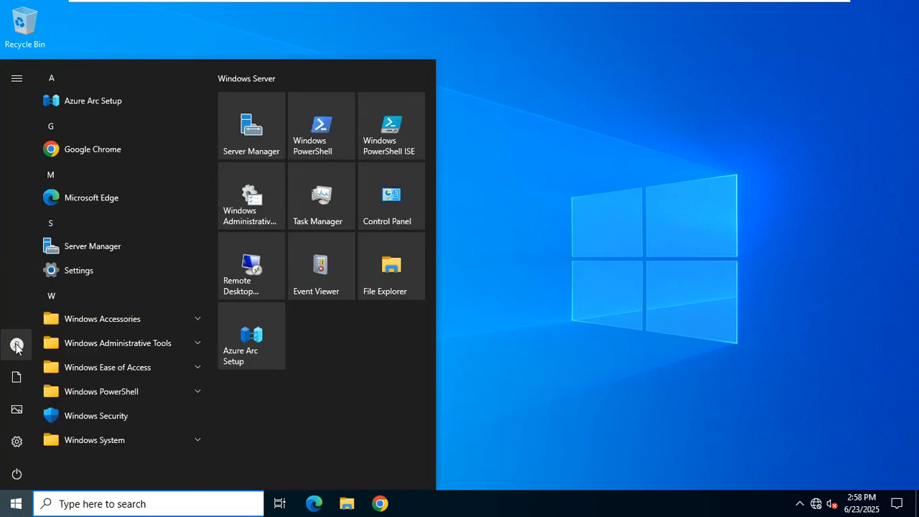
Sign the administrator out of the server and bring up the Ctrl+Alt+Delete sign-in screen.
mouse_move(15, 348)
left_click(72, 348)
left_click(58, 312)
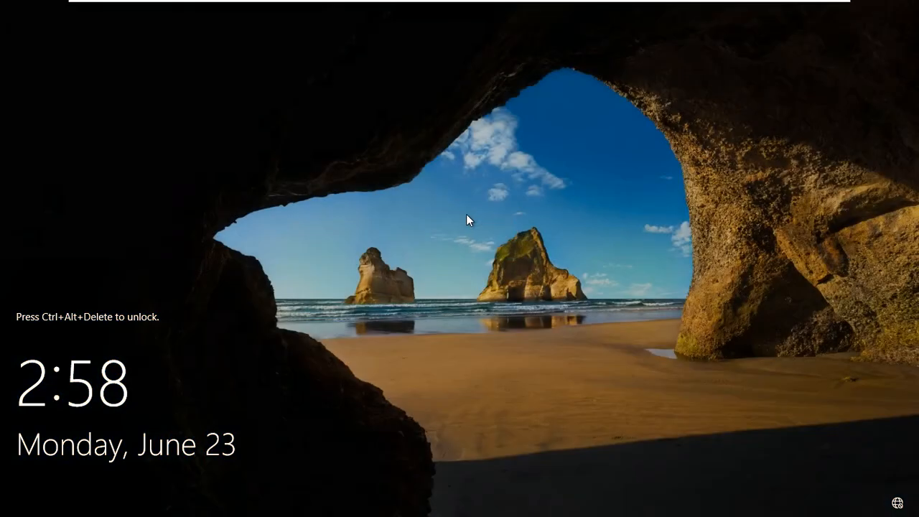
key("ctrl+alt+Delete")
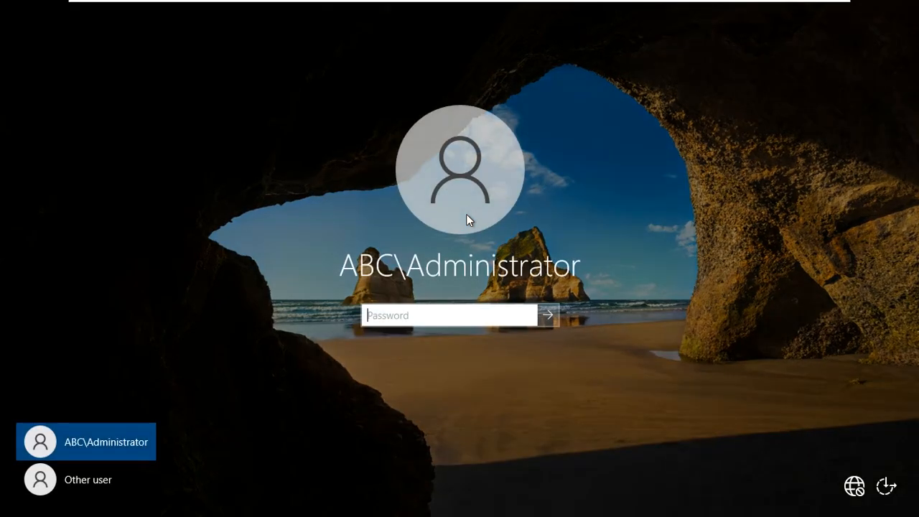
Sign back in with the administrator password and close Server Manager.
type("*********")
key("Return")
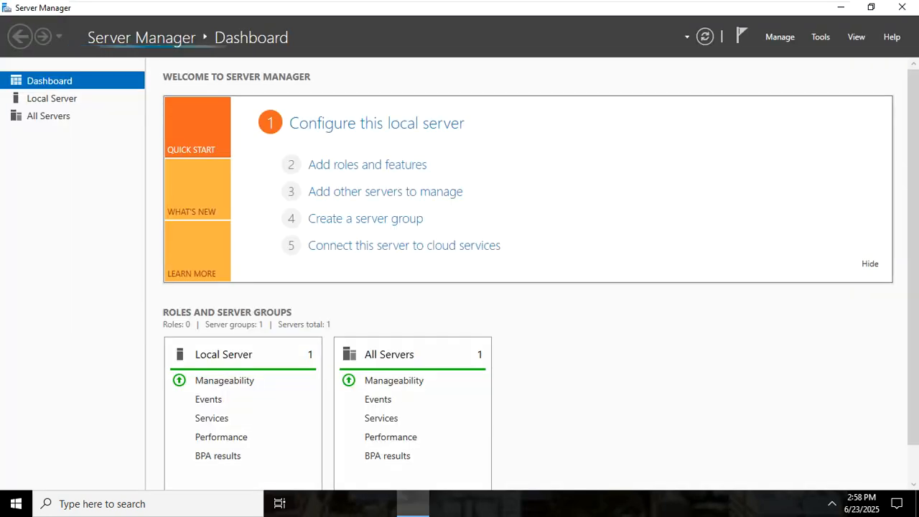
left_click(902, 7)
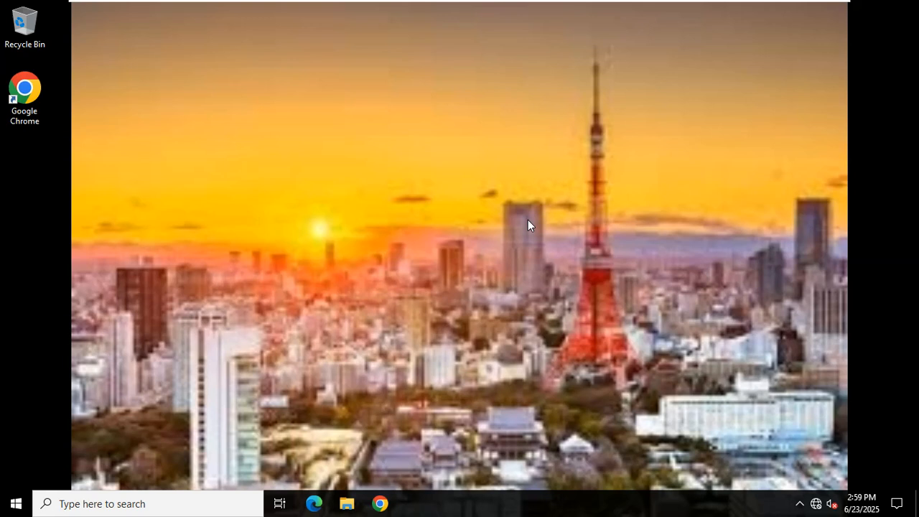
Refresh the server desktop to show the new wallpaper and minimize the VMware window.
right_click(289, 151)
left_click(314, 190)
mouse_move(273, 4)
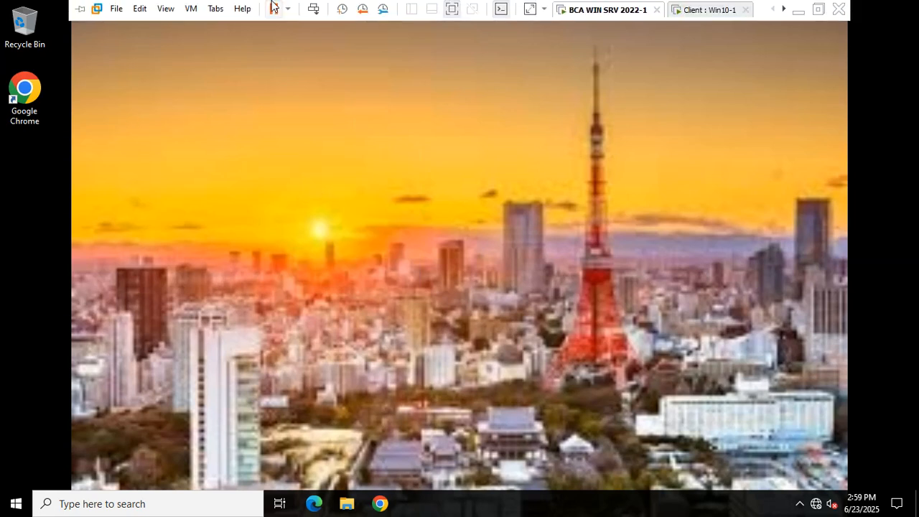
left_click(800, 10)
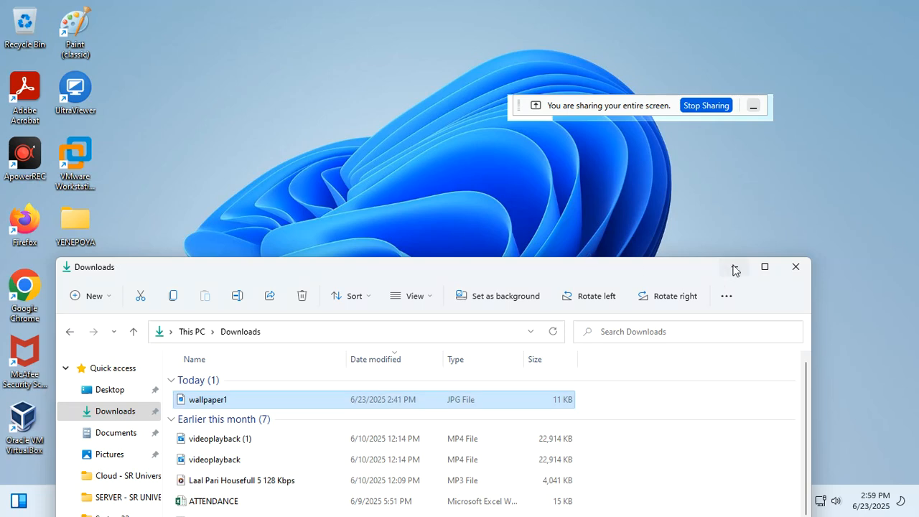
Minimize the Downloads window and bring up the THEORY notes tab in Firefox.
left_click(733, 268)
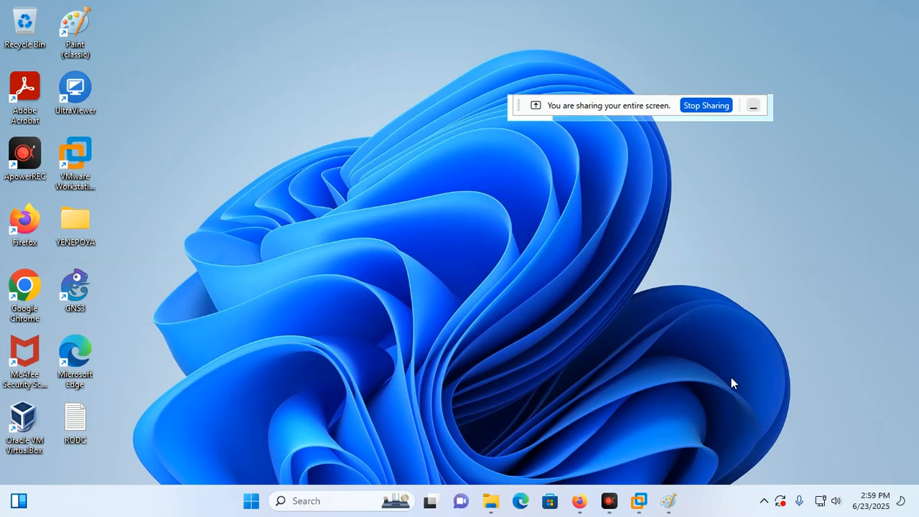
mouse_move(579, 500)
mouse_move(508, 405)
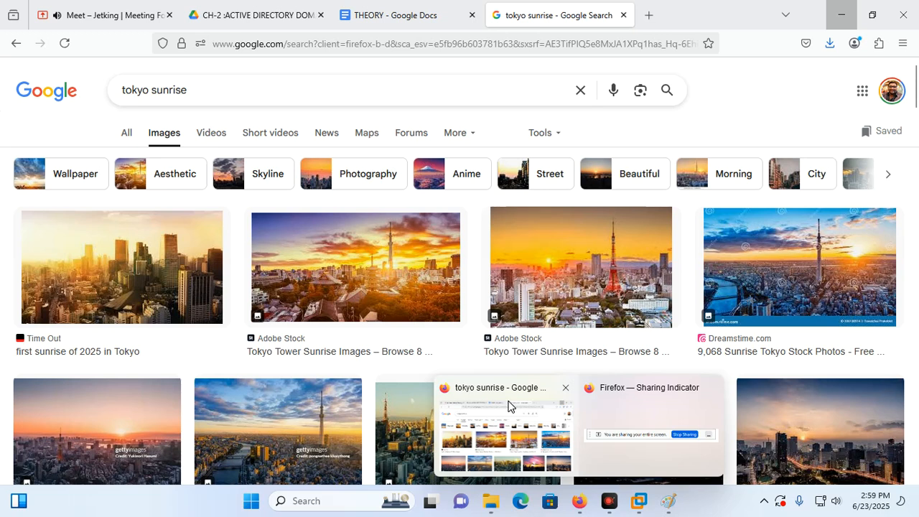
left_click(417, 10)
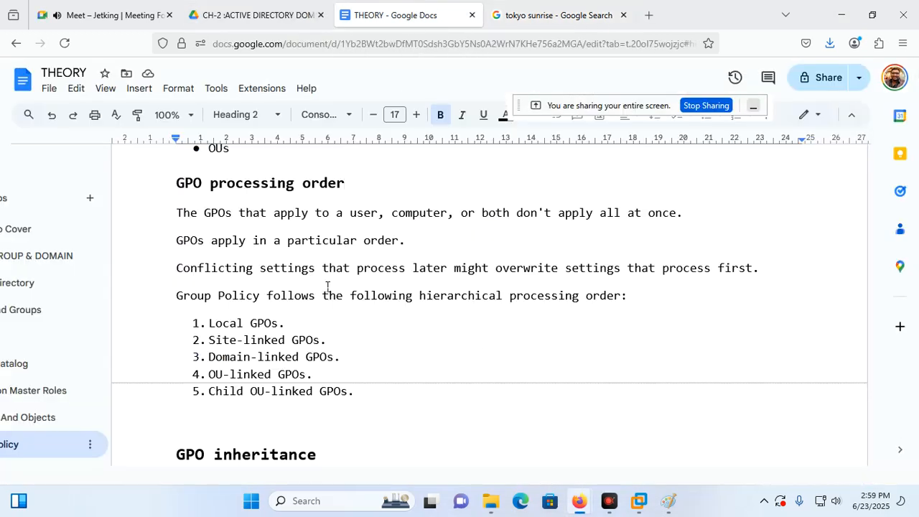
scroll(298, 407, "down", 10)
scroll(298, 406, "down", 6)
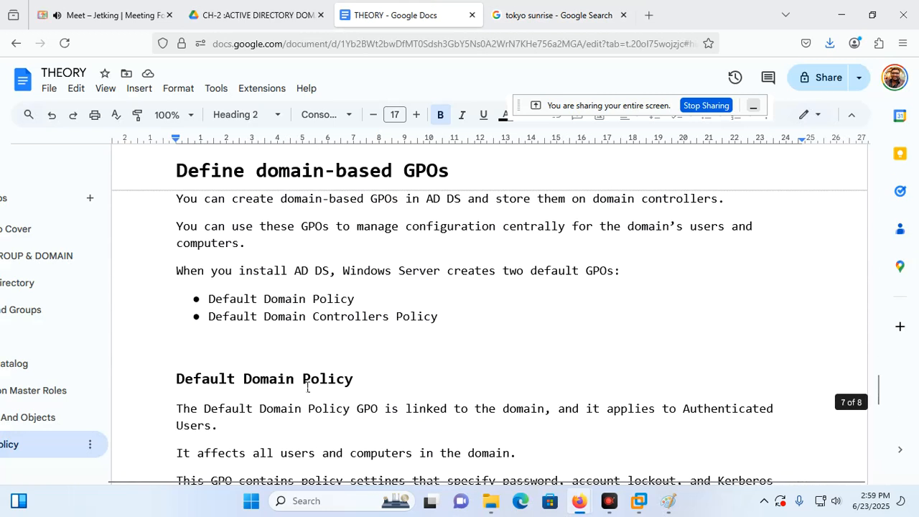
scroll(308, 387, "down", 1)
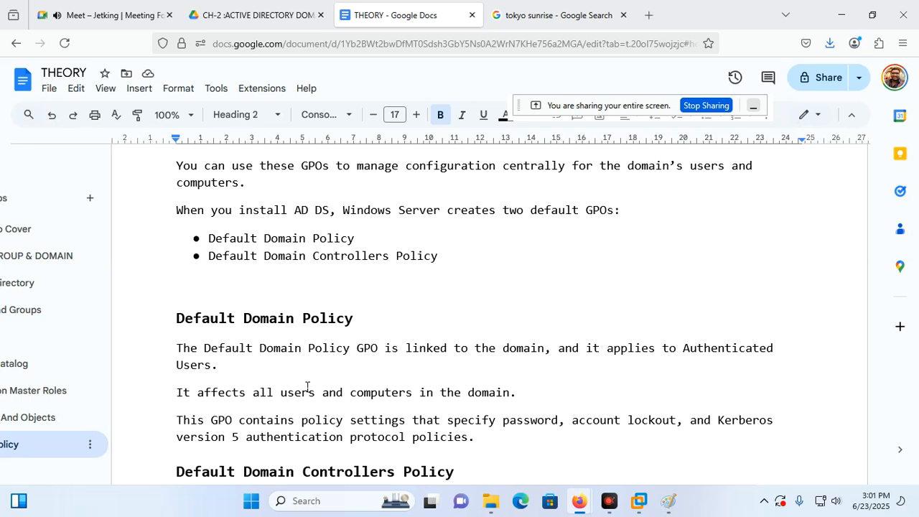
scroll(307, 386, "down", 3)
scroll(323, 385, "down", 2)
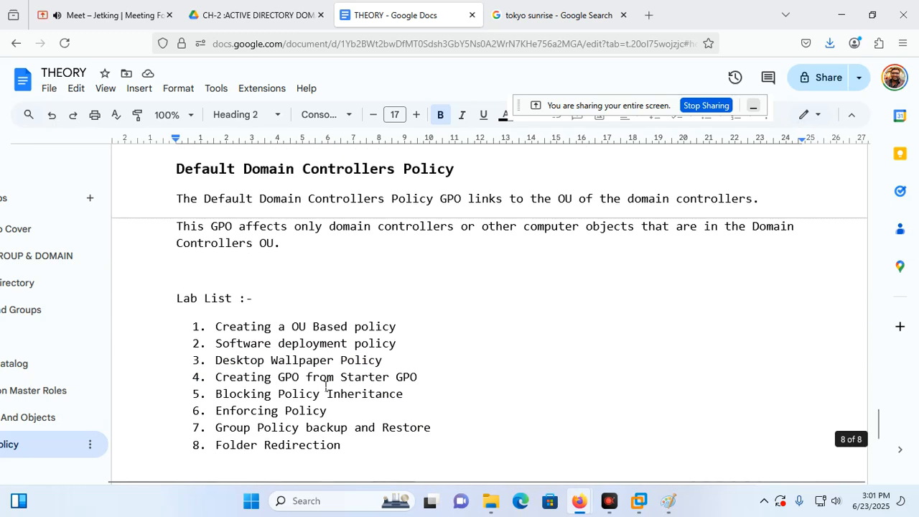
scroll(326, 387, "up", 5)
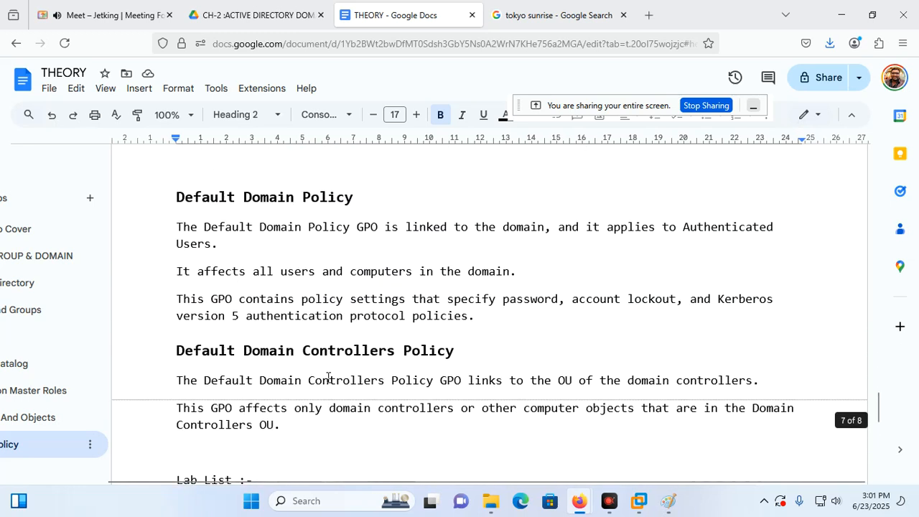
scroll(328, 376, "down", 1)
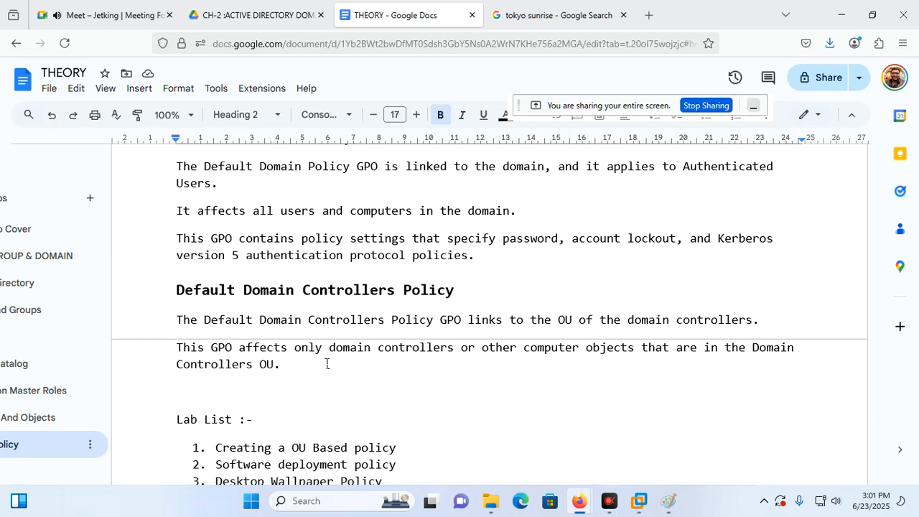
scroll(244, 280, "up", 4)
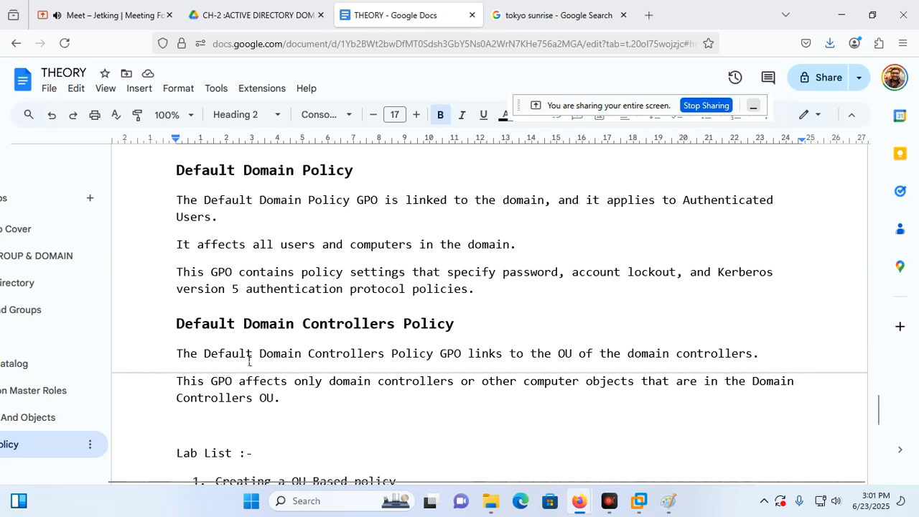
scroll(259, 270, "up", 5)
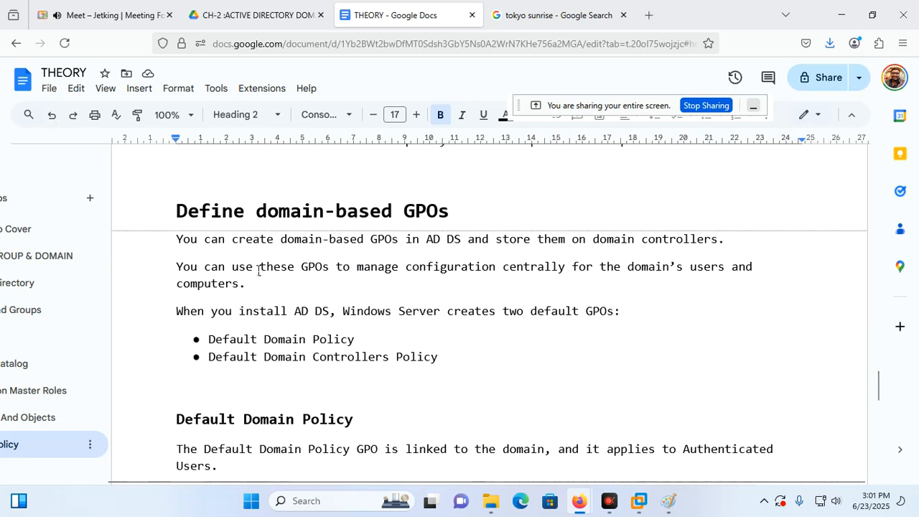
scroll(362, 294, "down", 3)
scroll(365, 297, "down", 5)
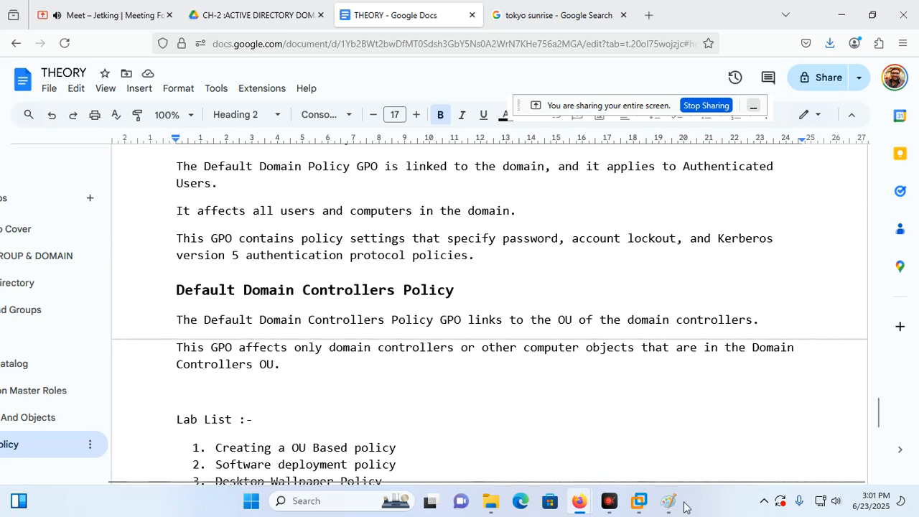
mouse_move(608, 499)
left_click(570, 416)
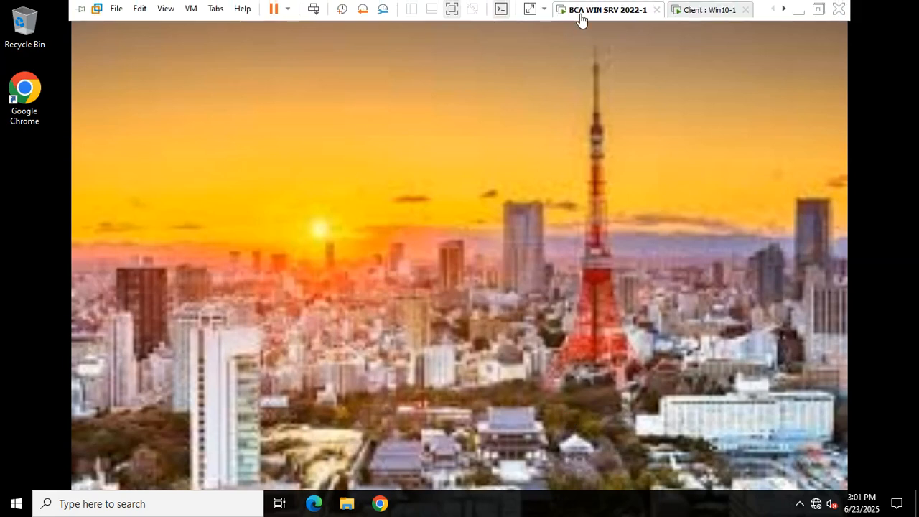
Refresh the server desktop and launch Group Policy Management with gpmc from Run.
right_click(379, 97)
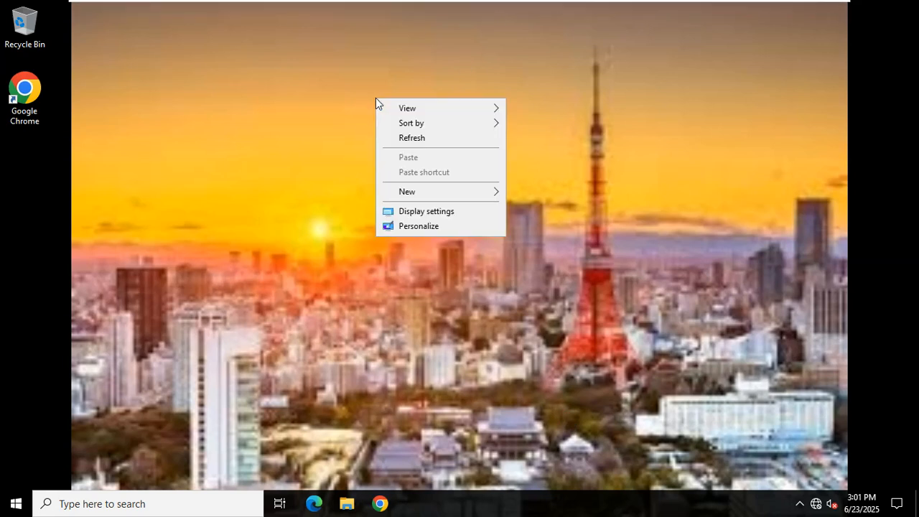
left_click(398, 139)
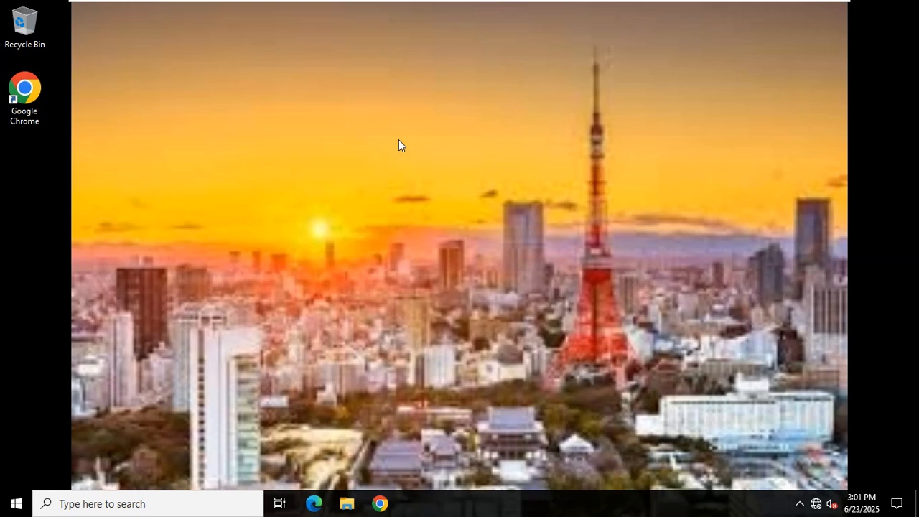
key("super+r")
type("gpmc")
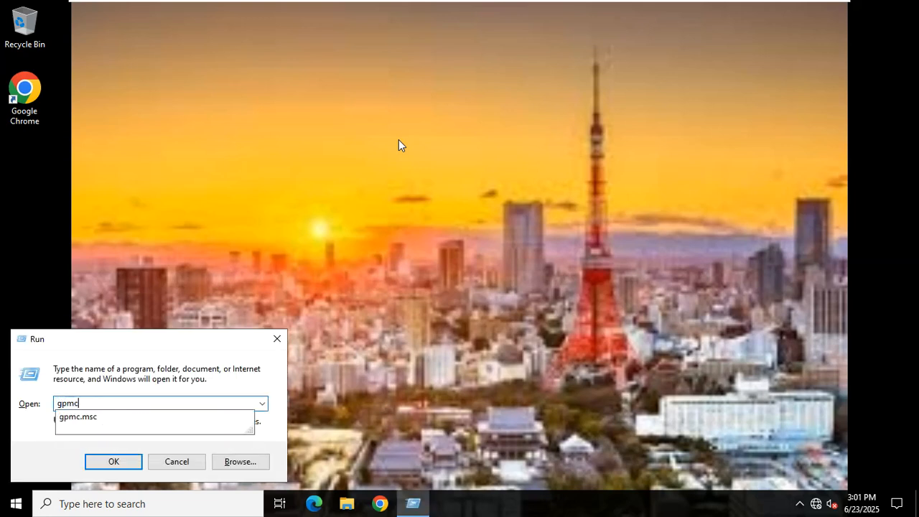
key("Return")
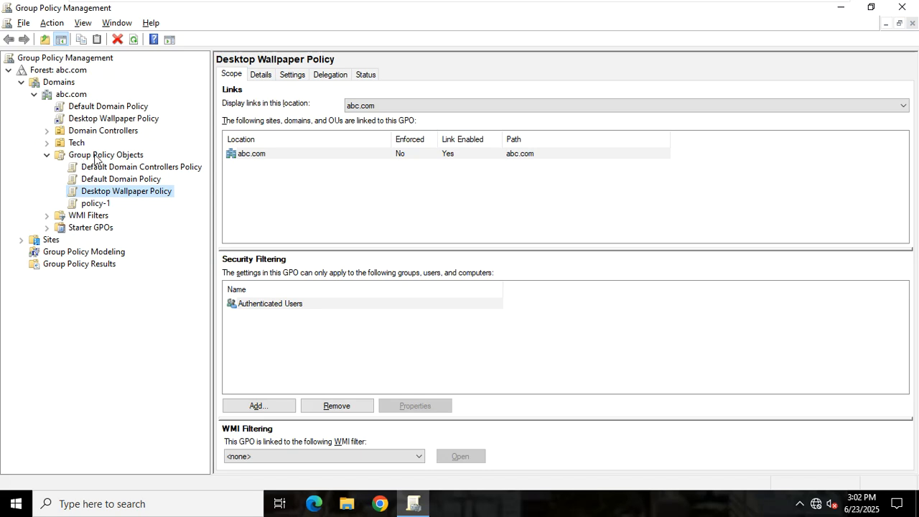
Create a new GPO named 'Local Login Policy' under Group Policy Objects.
left_click(95, 156)
right_click(96, 157)
left_click(118, 164)
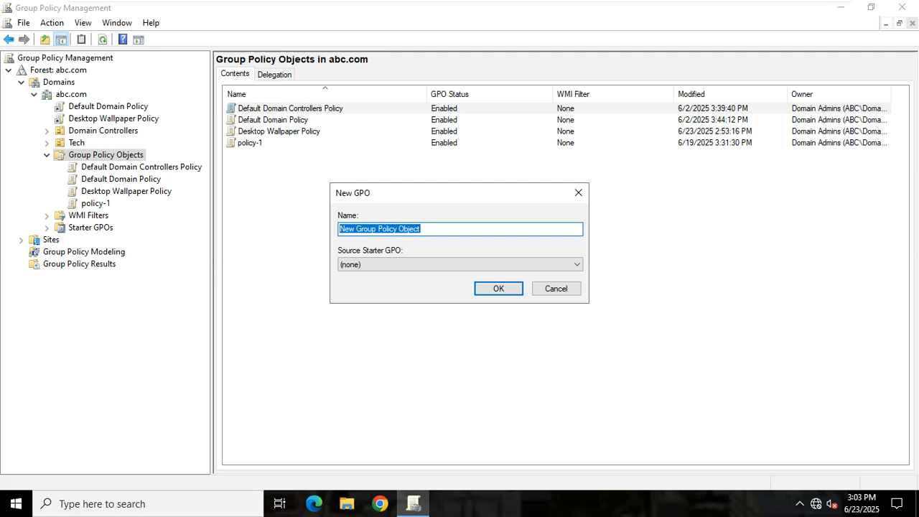
key("BackSpace")
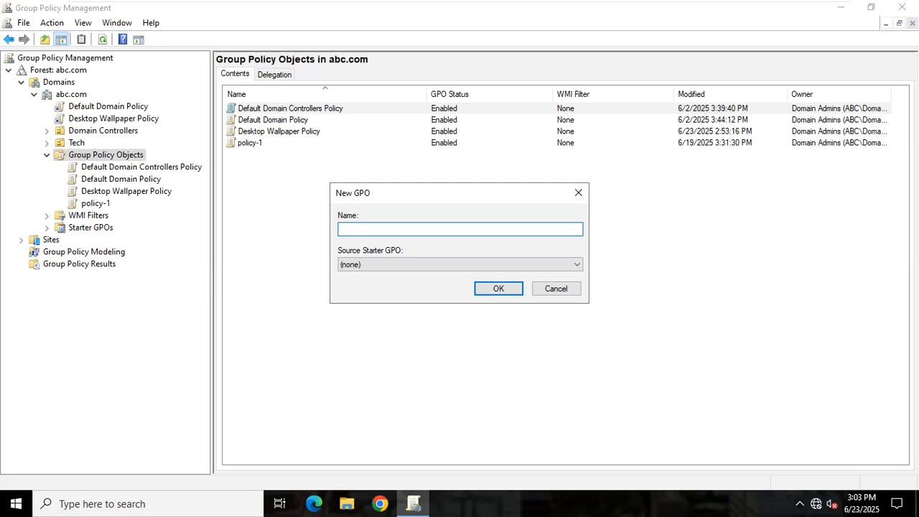
type("Local Login Policy")
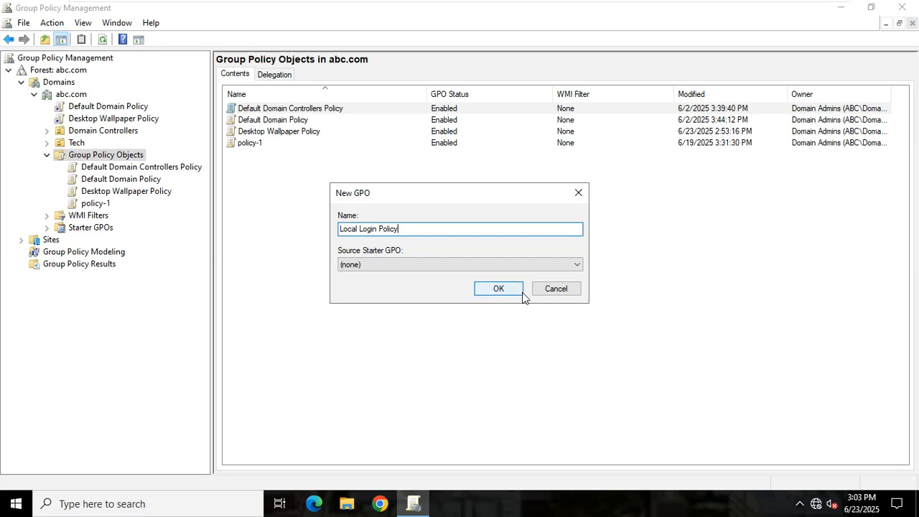
left_click(498, 288)
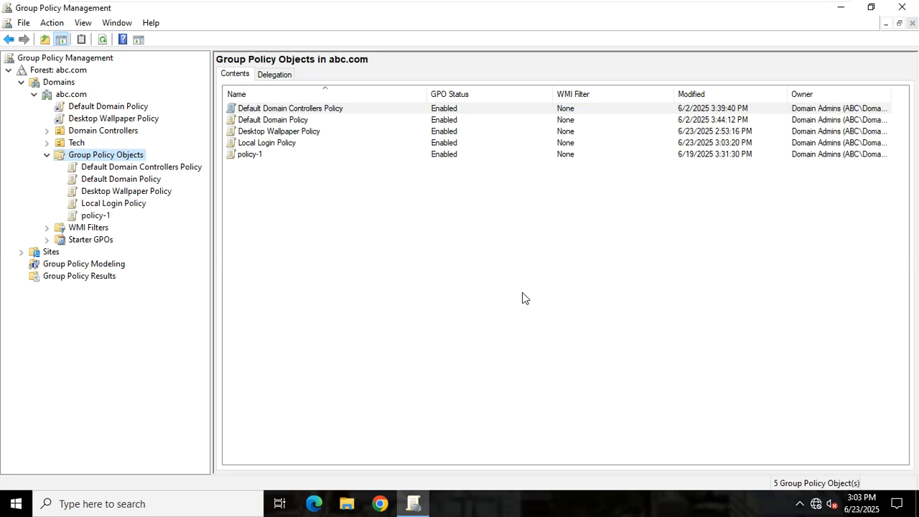
Open Local Login Policy for editing in a maximized Group Policy Management Editor.
left_click(111, 204)
right_click(111, 205)
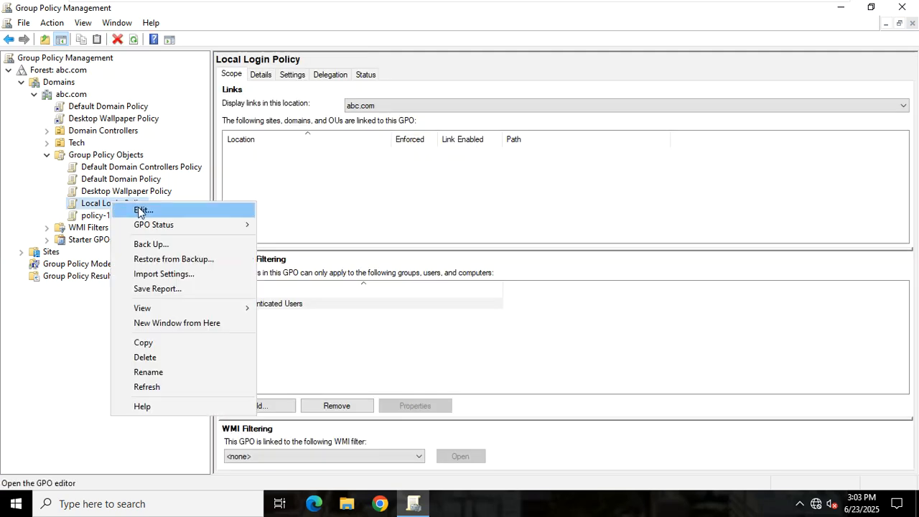
left_click(139, 208)
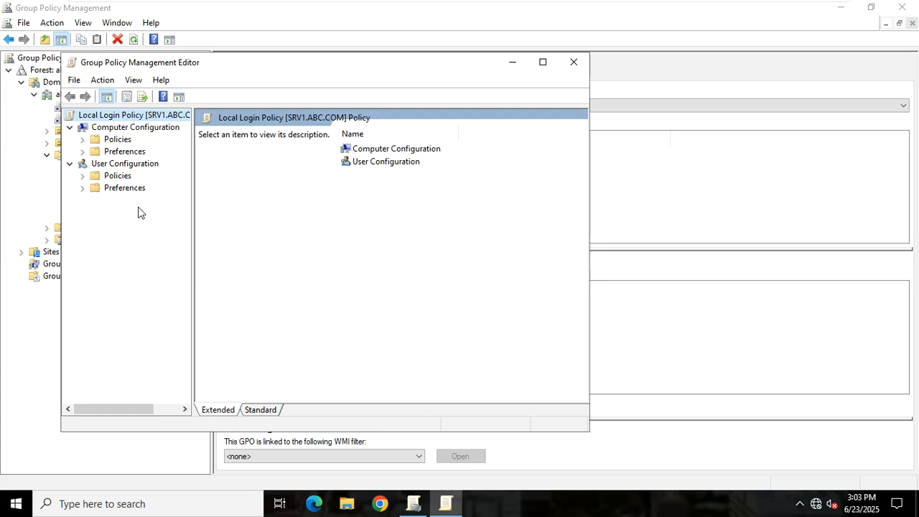
left_click(542, 62)
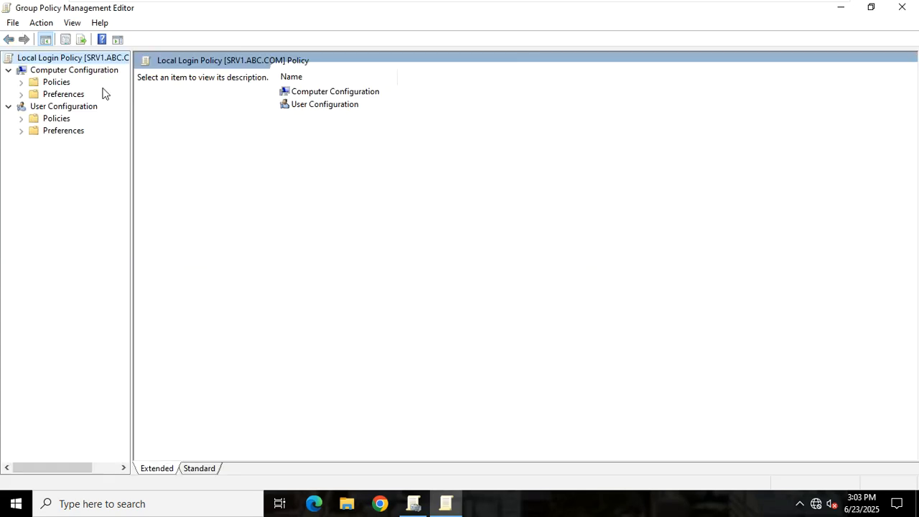
Expand Policies > Windows Settings > Security Settings > Local Policies, widening the tree pane.
left_click(21, 82)
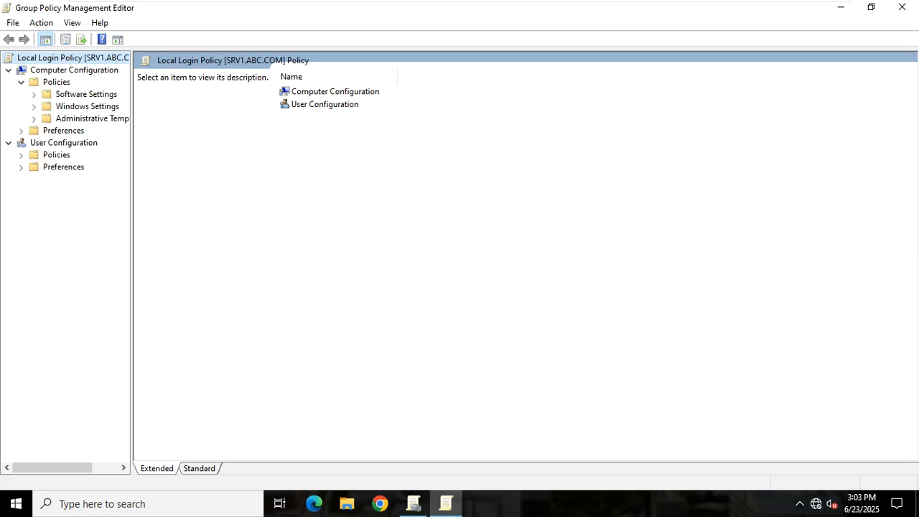
left_click_drag(131, 100, 173, 100)
left_click(33, 105)
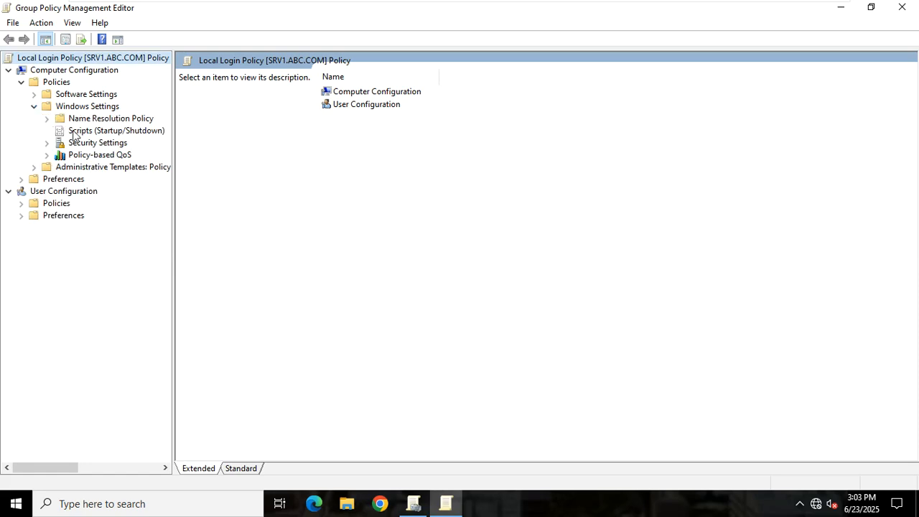
left_click(46, 142)
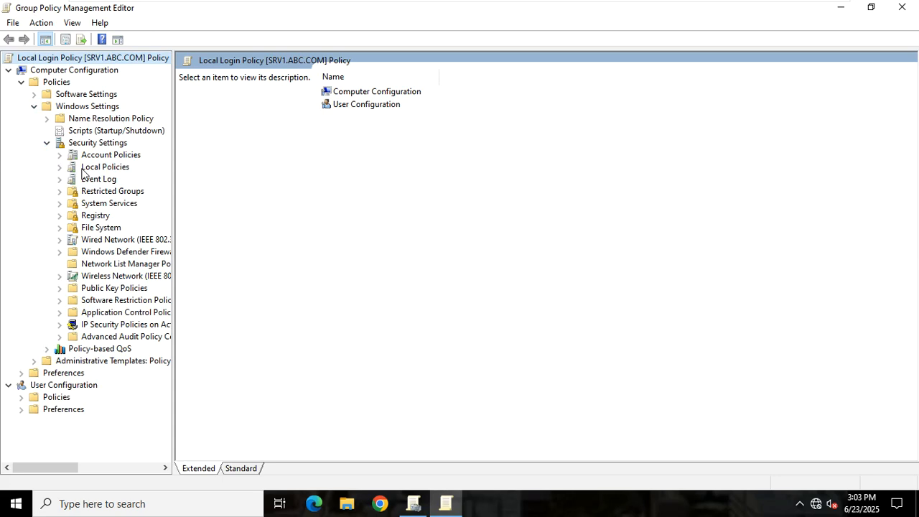
left_click(61, 168)
left_click(95, 171)
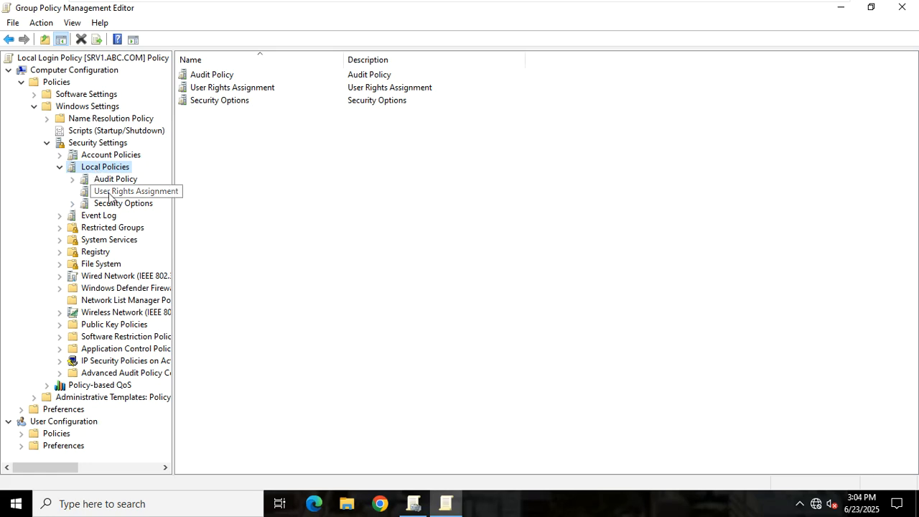
Browse to User Rights Assignment, widen the tree pane and select Allow log on locally.
left_click(108, 192)
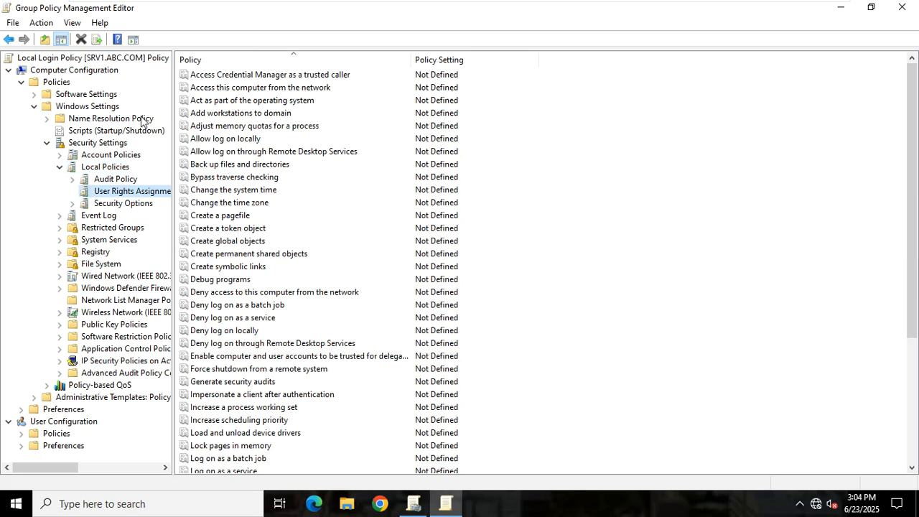
left_click(62, 86)
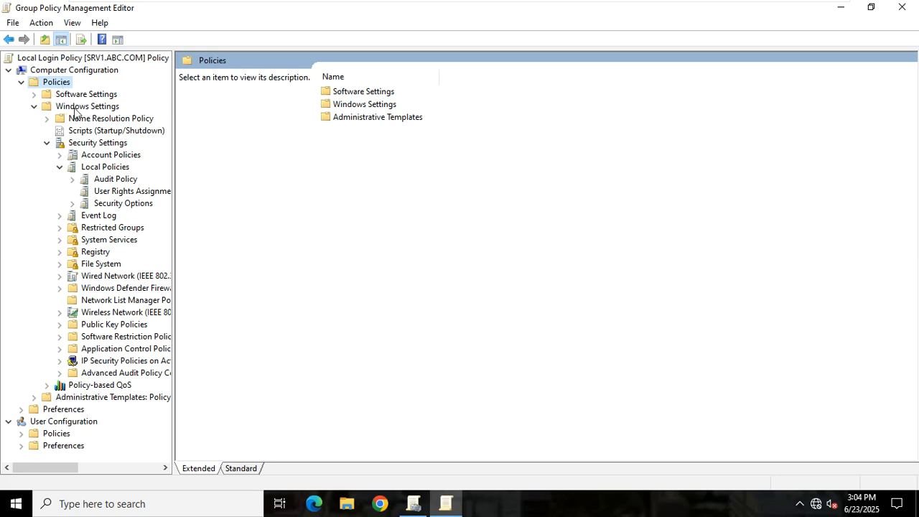
left_click(74, 109)
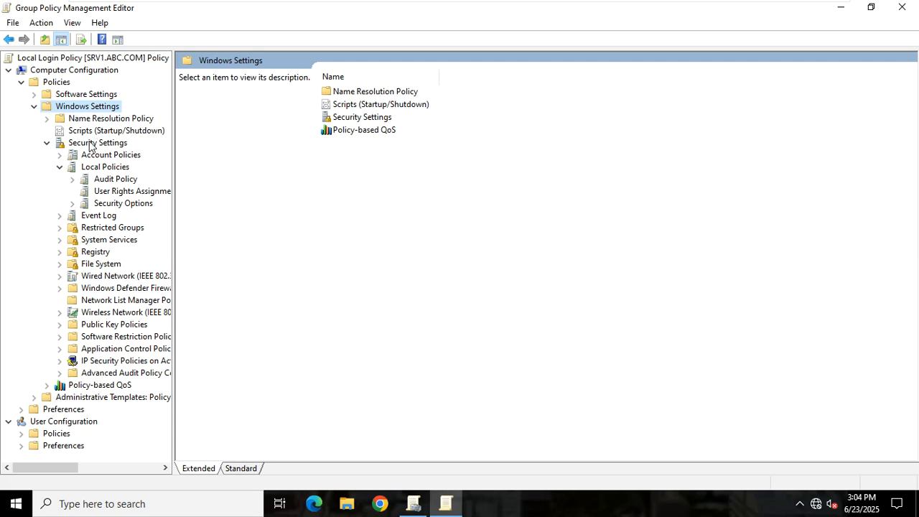
left_click(91, 143)
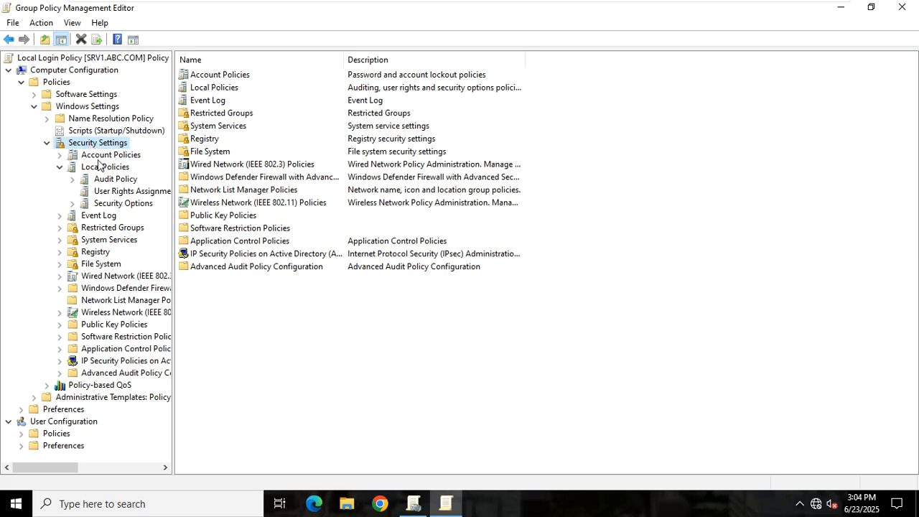
left_click(100, 167)
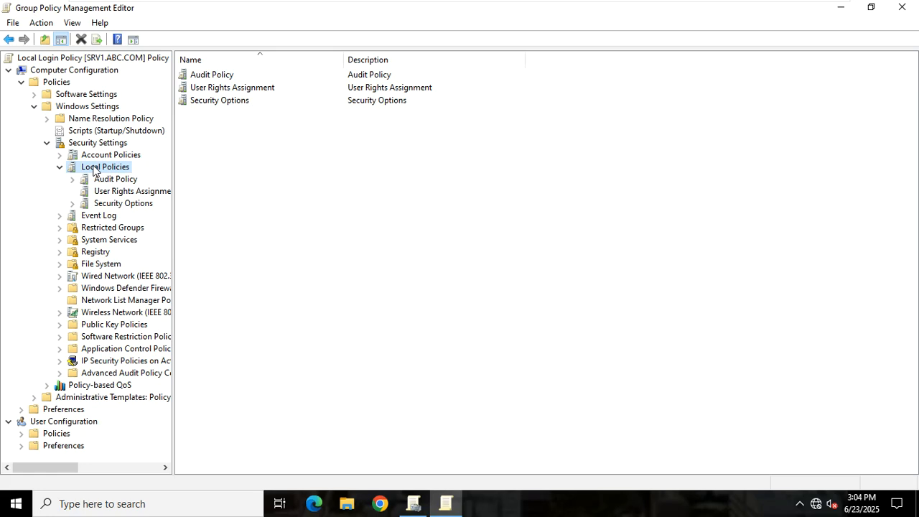
left_click(117, 193)
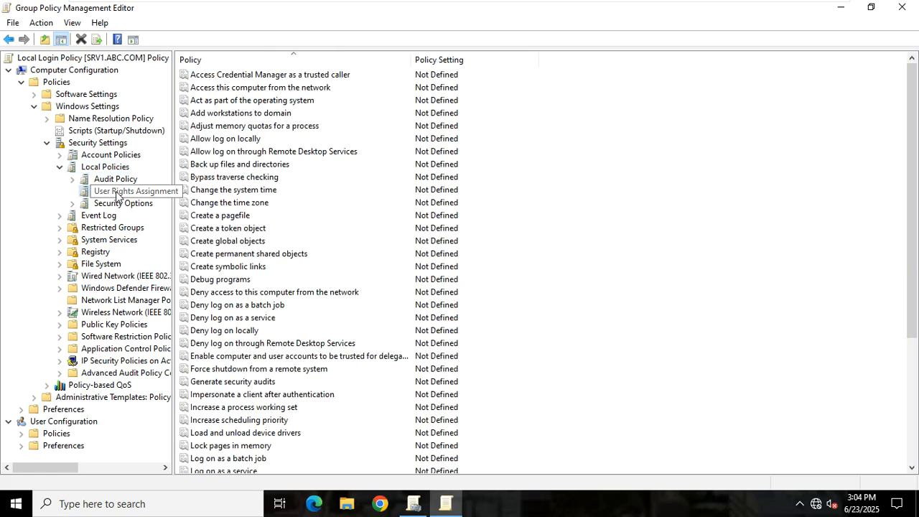
left_click_drag(173, 165, 255, 164)
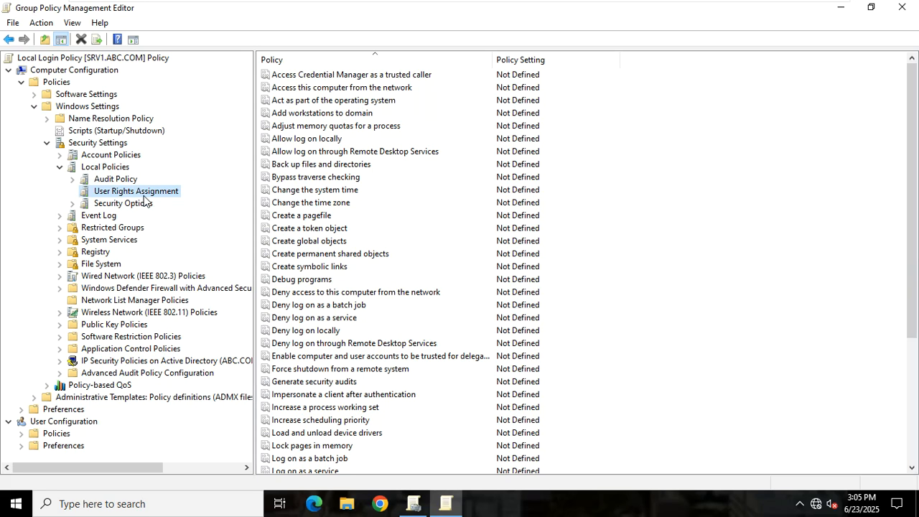
left_click(292, 141)
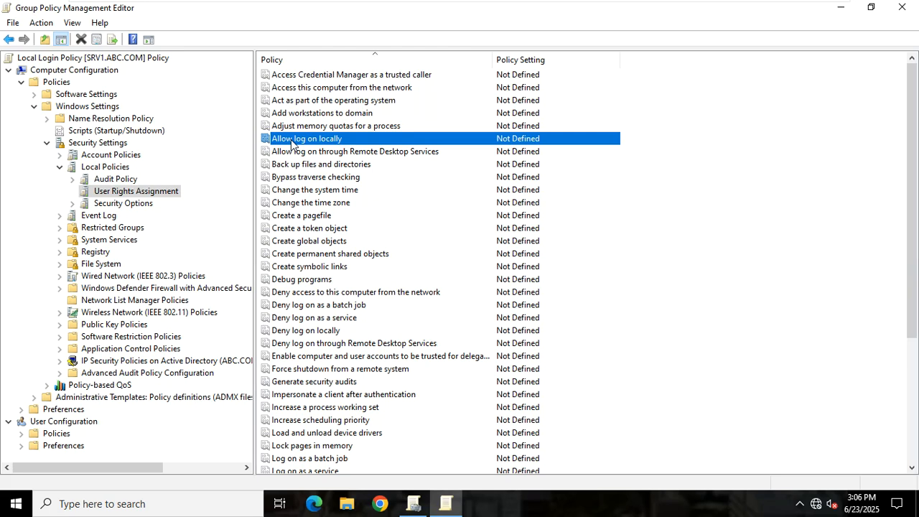
Open the Allow log on locally properties and turn on 'Define these policy settings'.
left_click(679, 161)
double_click(327, 143)
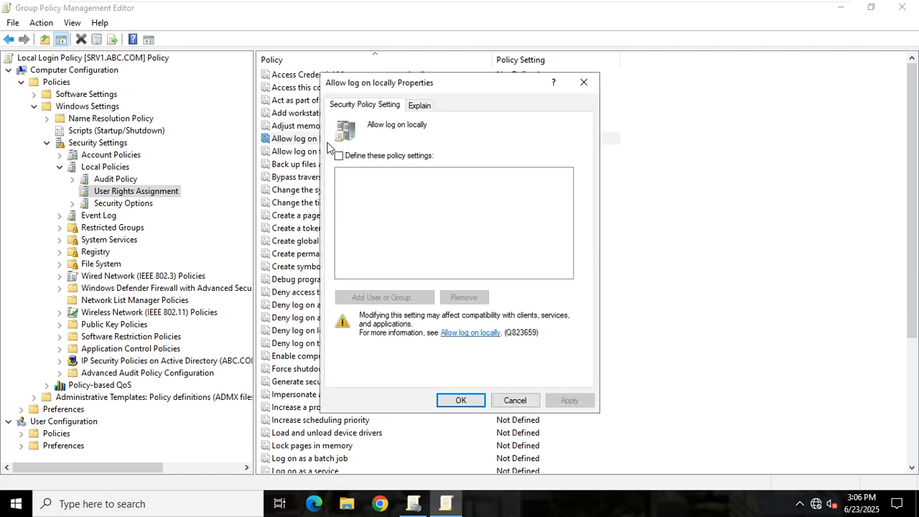
left_click_drag(413, 92, 583, 90)
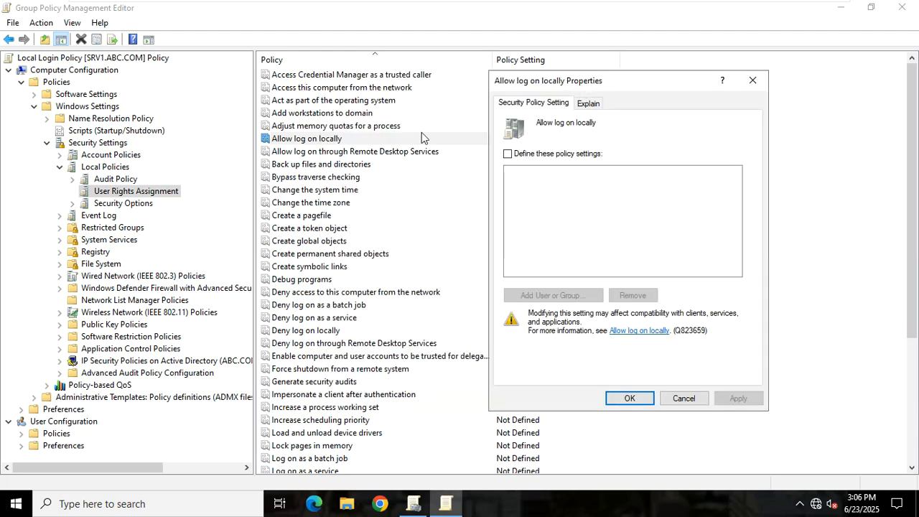
left_click(526, 154)
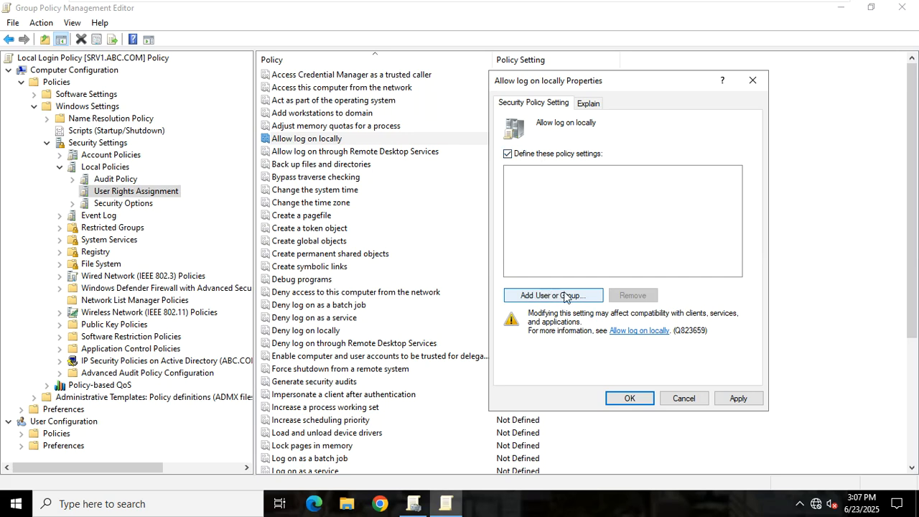
Find the domain user in abc.com via Advanced search, add it to Allow log on locally, and apply.
left_click(565, 297)
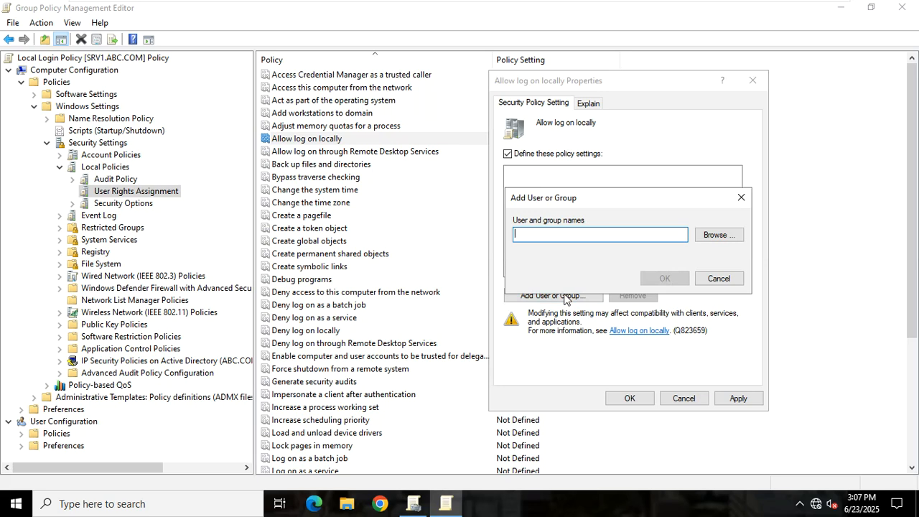
left_click(707, 234)
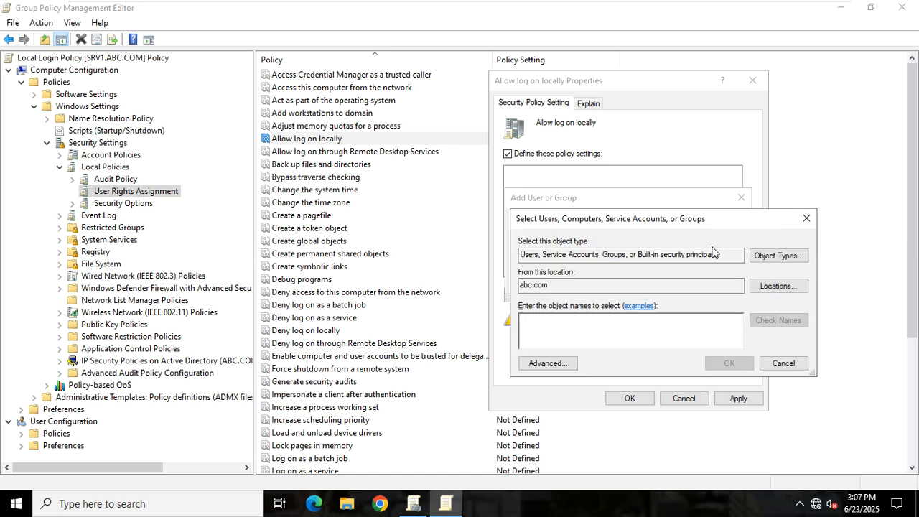
left_click(546, 363)
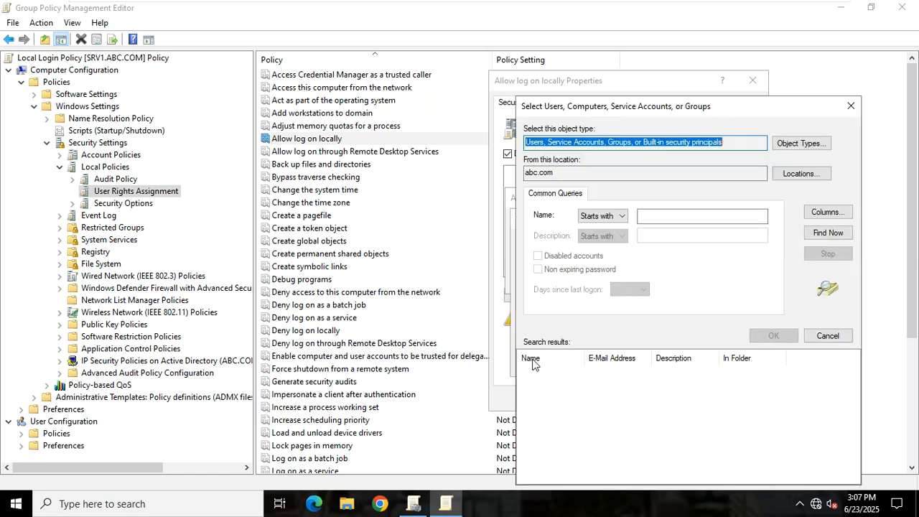
left_click(832, 235)
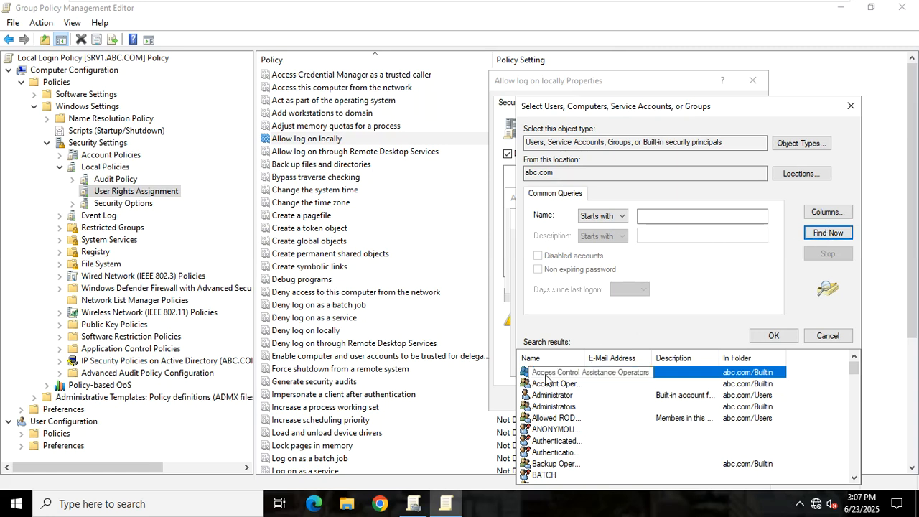
key("u")
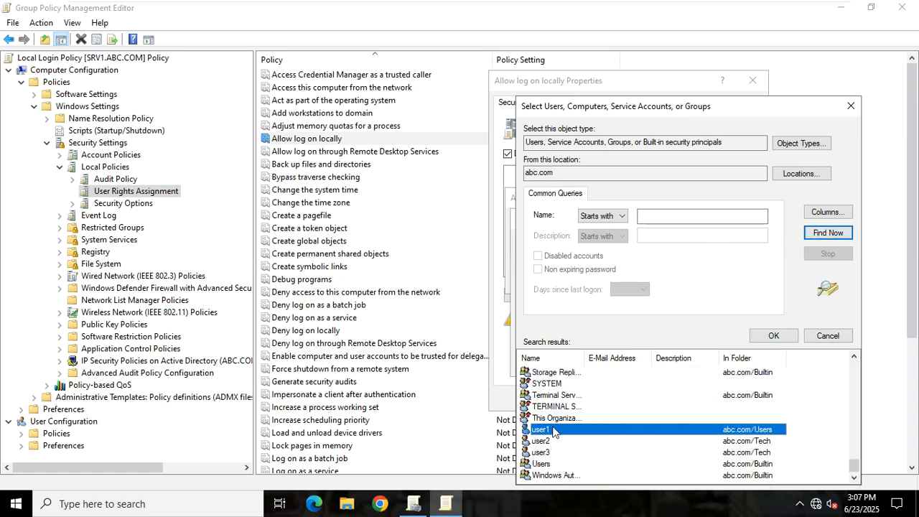
double_click(553, 429)
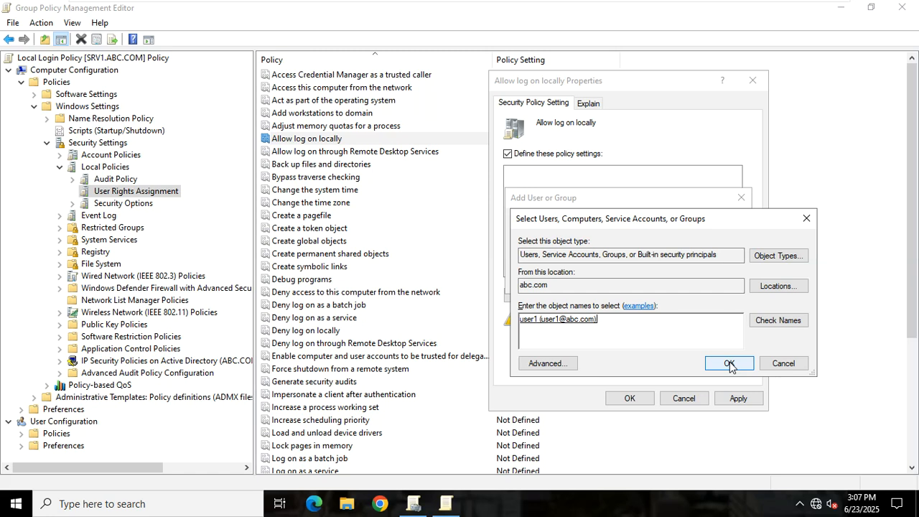
left_click(729, 364)
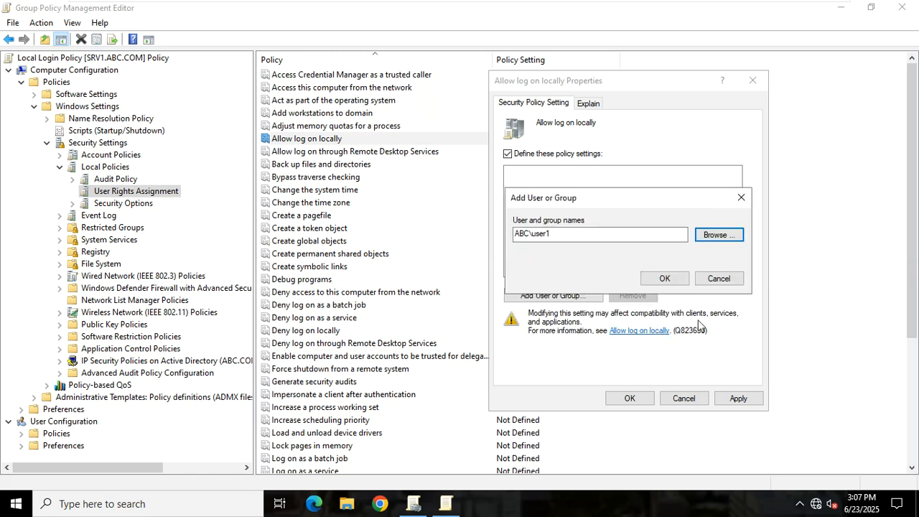
left_click(685, 280)
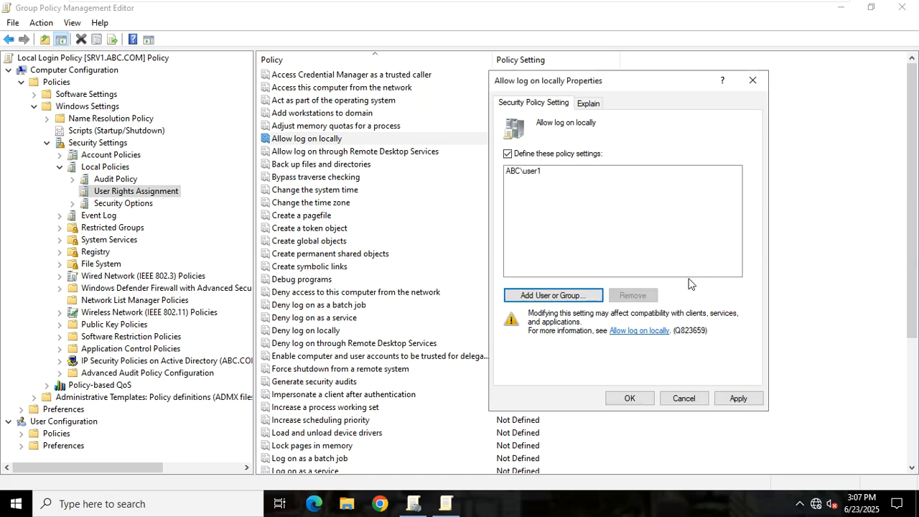
left_click(736, 398)
left_click(644, 398)
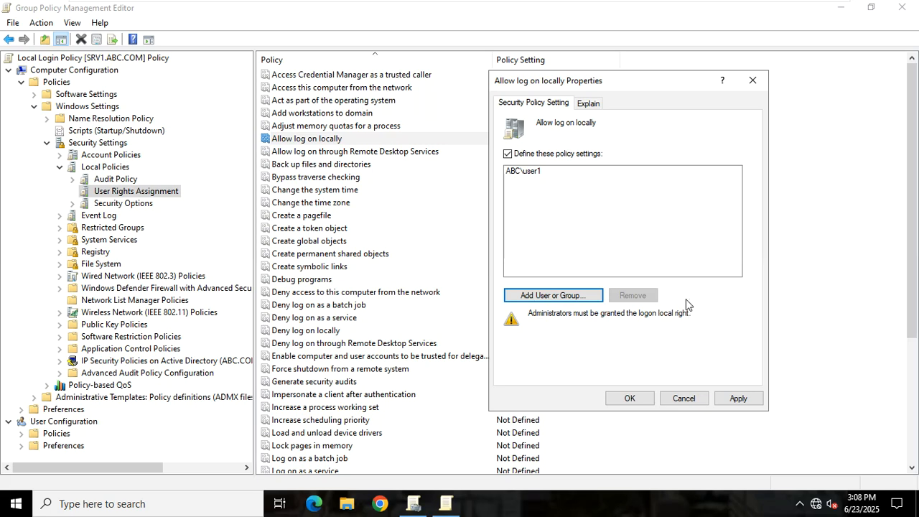
Search abc.com and enter ABC\Administrator as another account to add to the policy.
left_click(540, 178)
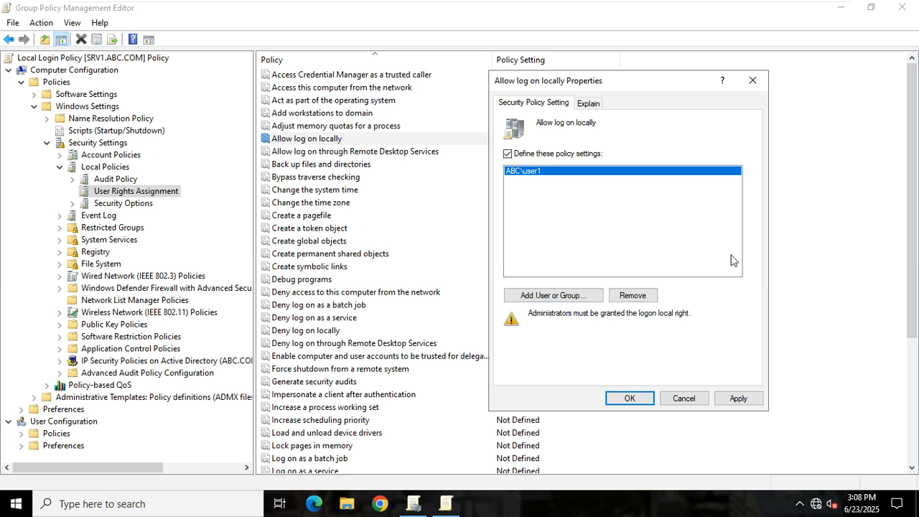
left_click(564, 300)
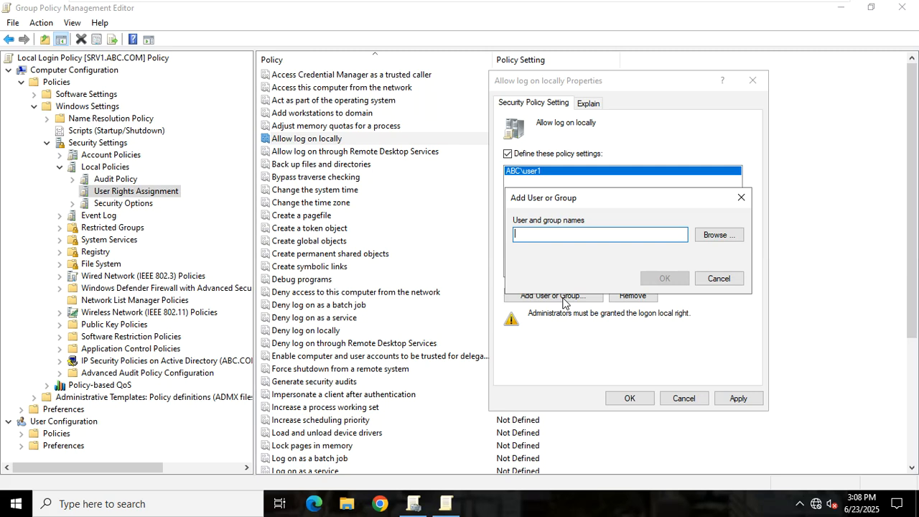
left_click(723, 235)
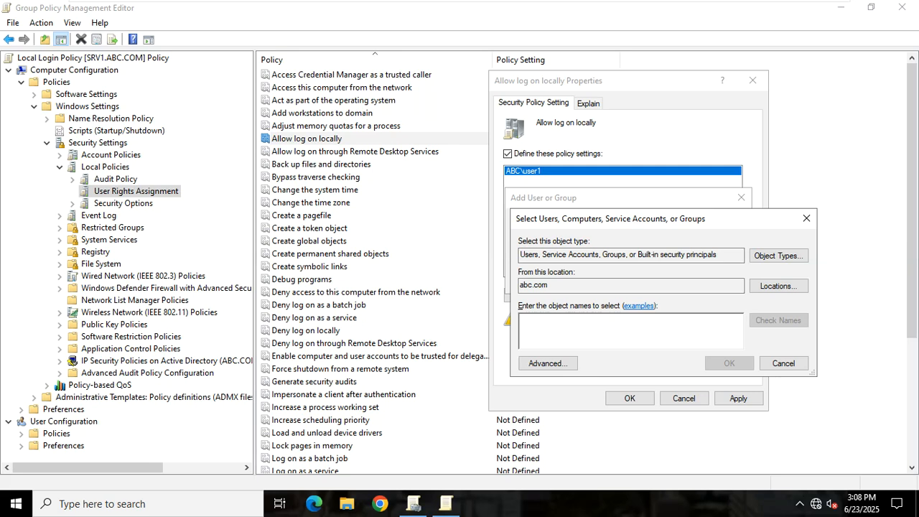
left_click(565, 365)
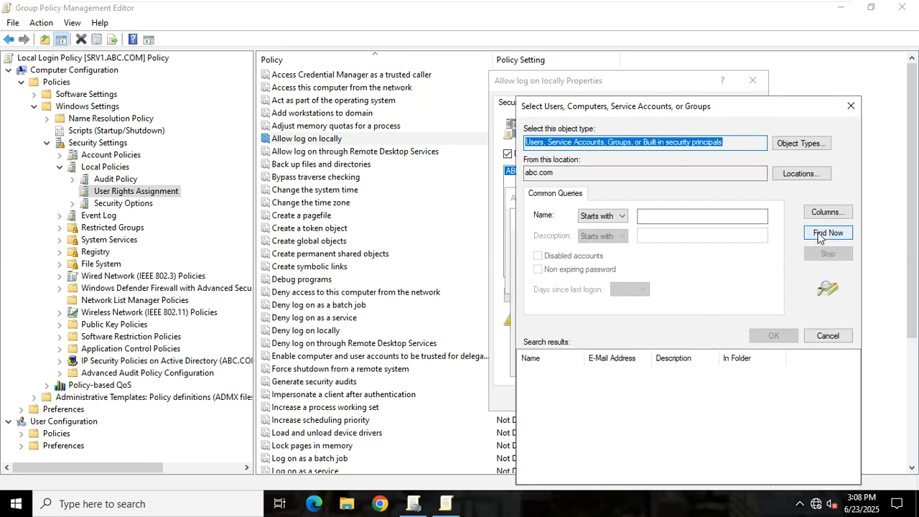
left_click(820, 235)
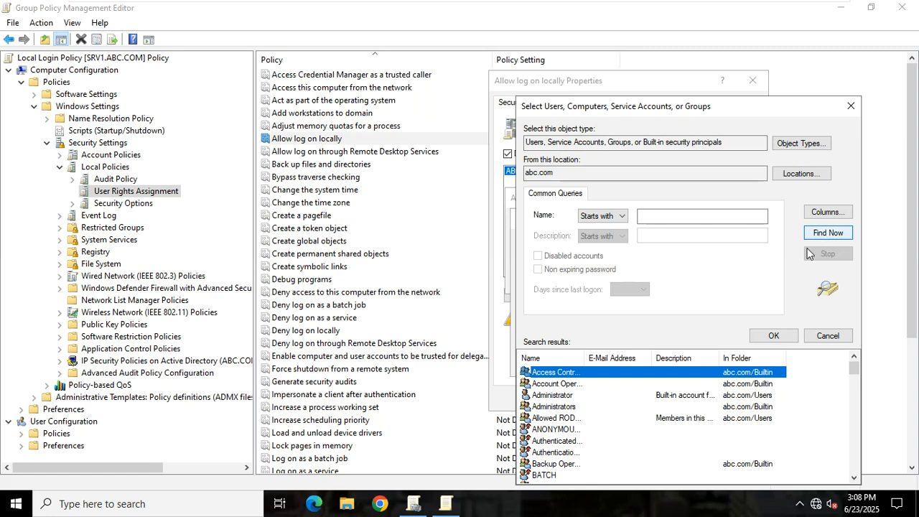
left_click_drag(584, 355, 612, 356)
left_click(549, 397)
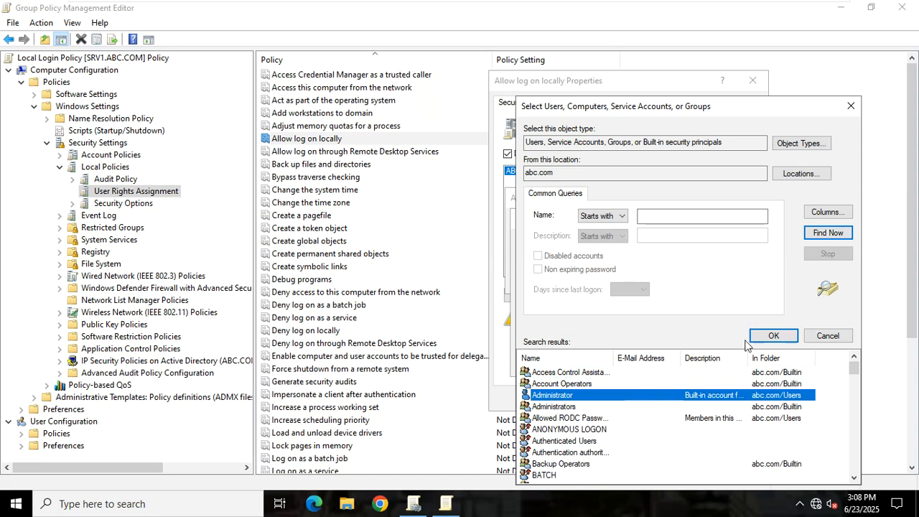
left_click(769, 337)
left_click(728, 367)
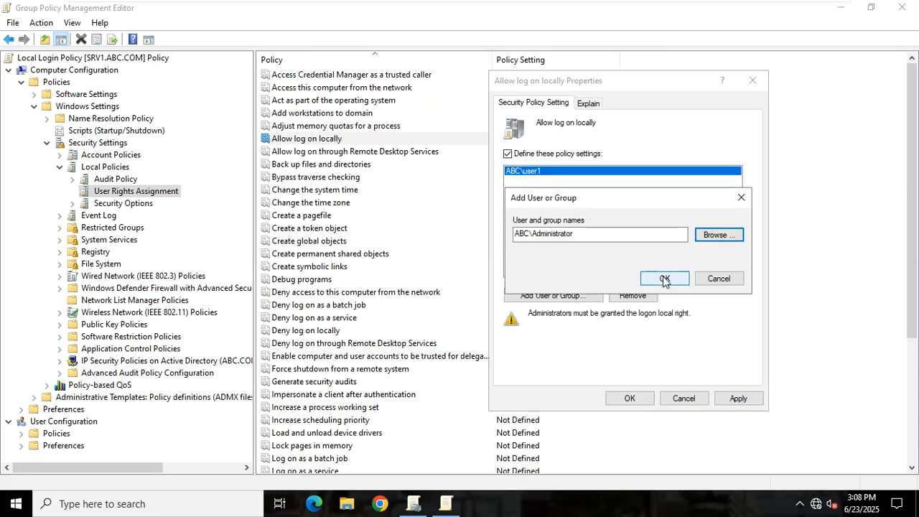
left_click(664, 279)
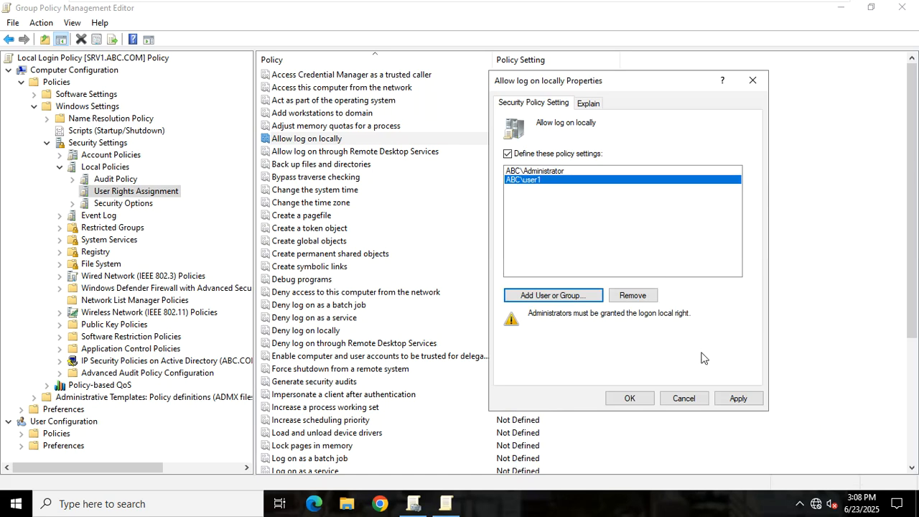
Search the abc.com directory and choose the Administrators group.
left_click(634, 402)
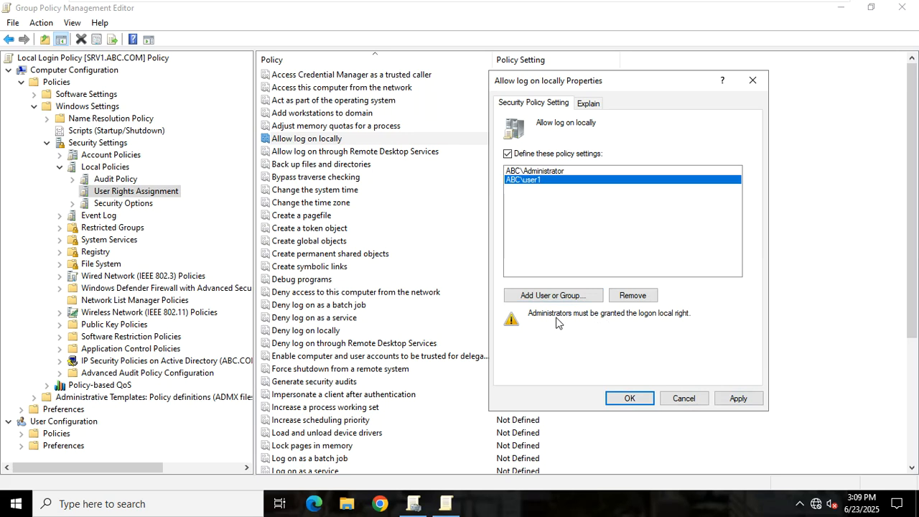
left_click(581, 297)
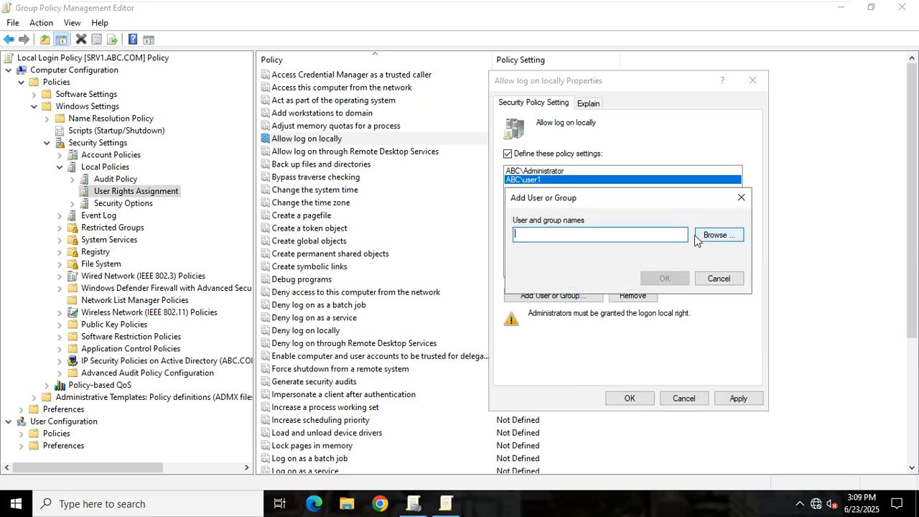
left_click_drag(635, 197, 748, 279)
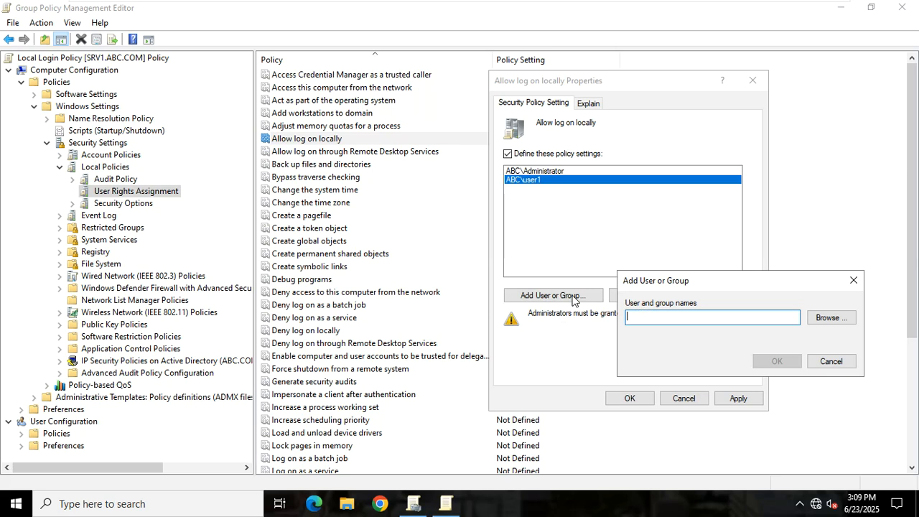
left_click(822, 318)
left_click(629, 441)
left_click(885, 235)
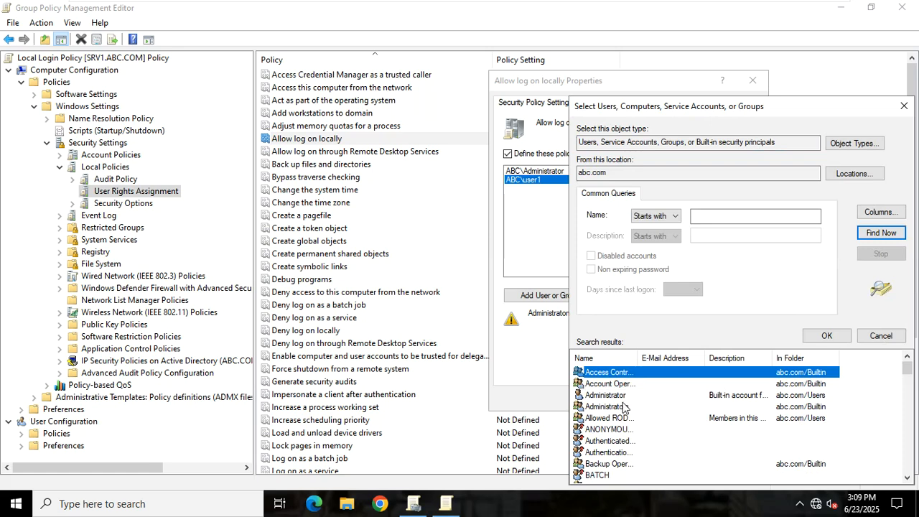
left_click(625, 406)
left_click_drag(640, 357, 652, 357)
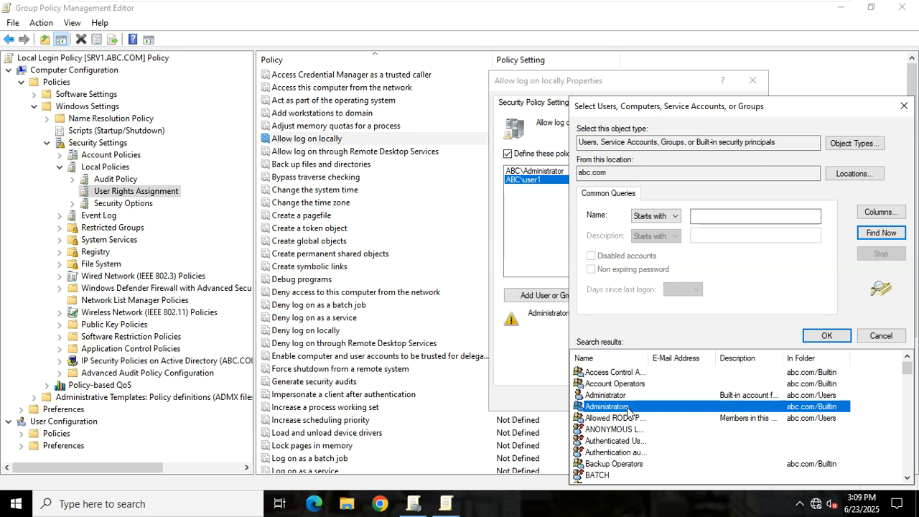
double_click(607, 406)
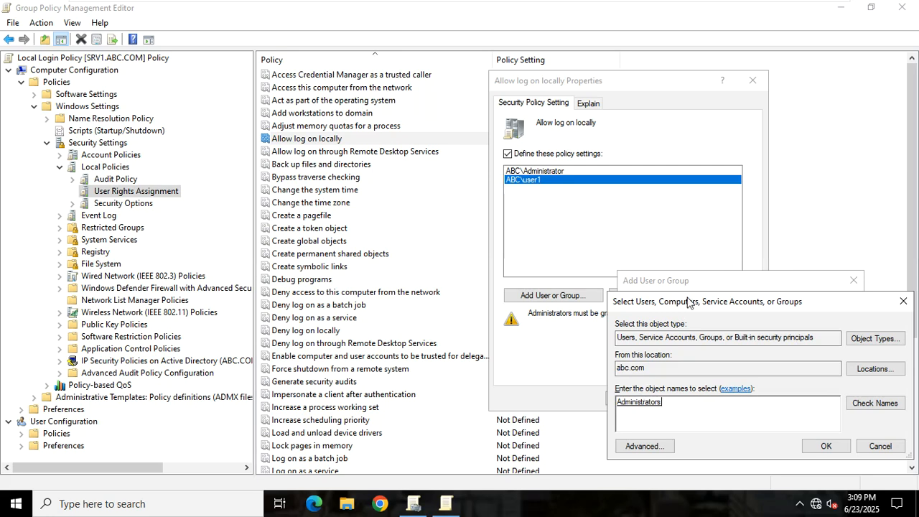
Add Administrators to Allow log on locally, apply, and close the properties.
left_click_drag(687, 301, 475, 155)
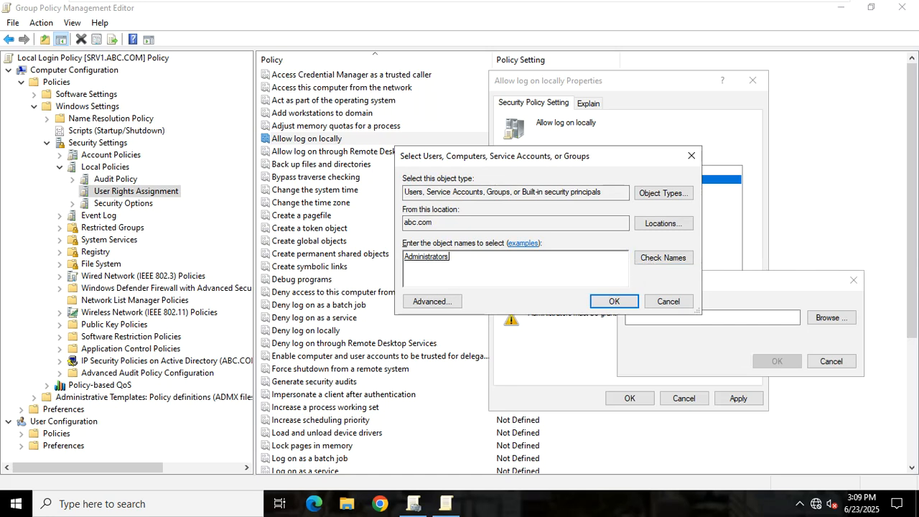
left_click(610, 302)
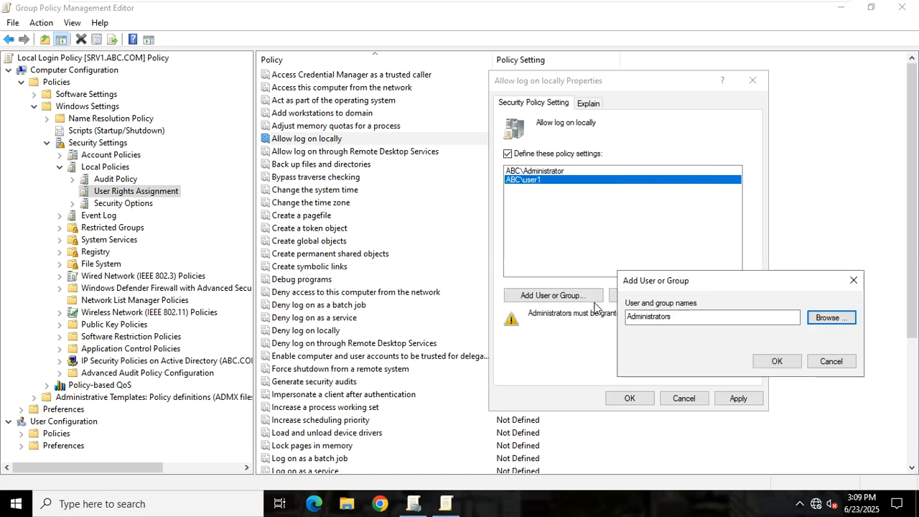
left_click(777, 361)
left_click(723, 400)
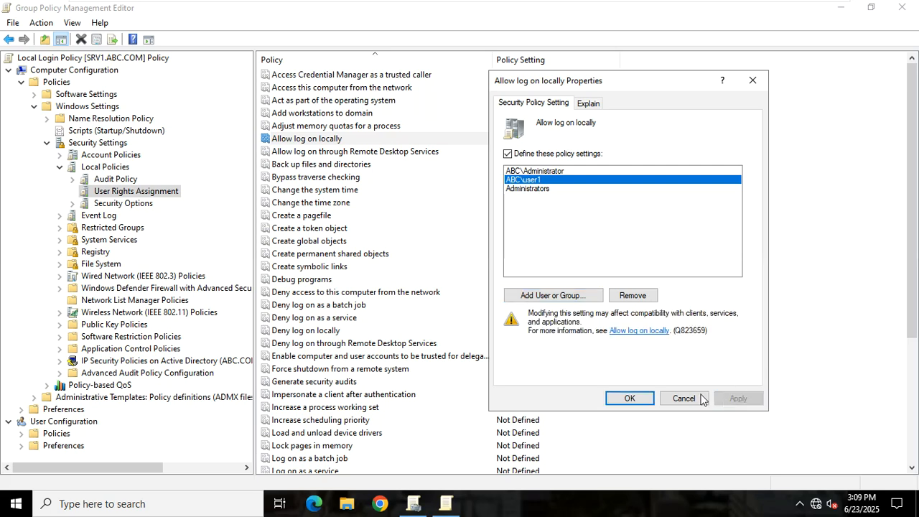
left_click(629, 398)
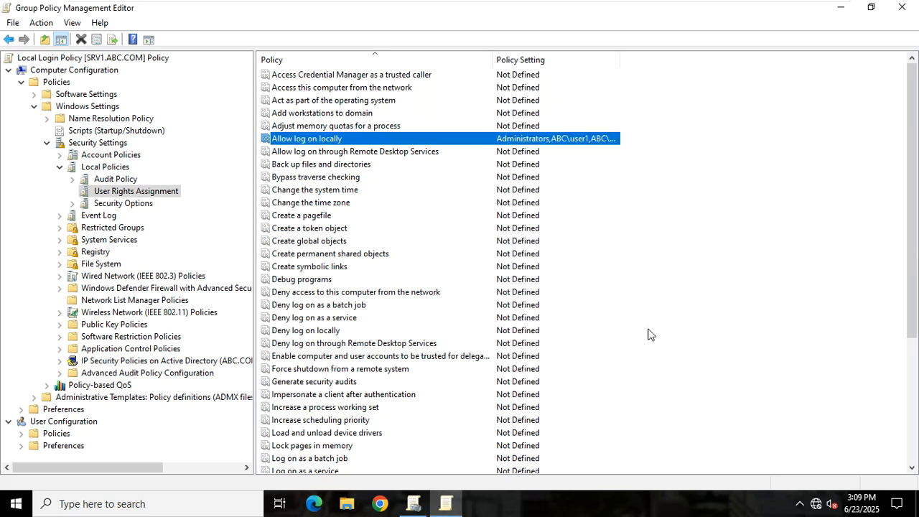
Close the Group Policy Management Editor, returning to the Local Login Policy GPO.
left_click(669, 301)
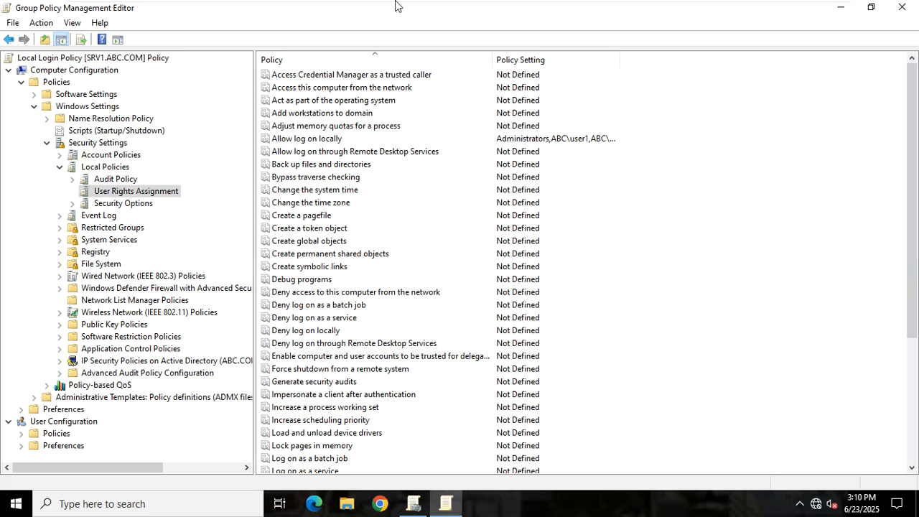
left_click(901, 12)
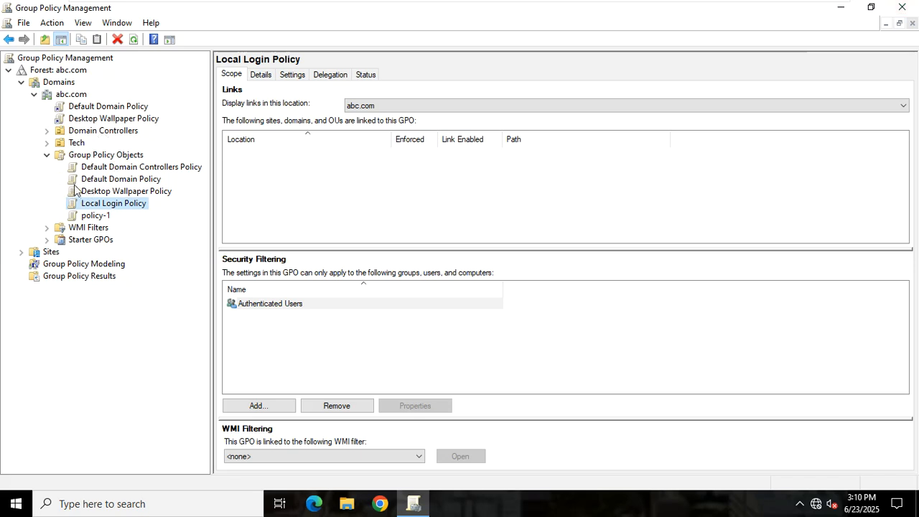
Expand Domain Controllers to show its Default Domain Controllers Policy link and open its context menu.
left_click(48, 132)
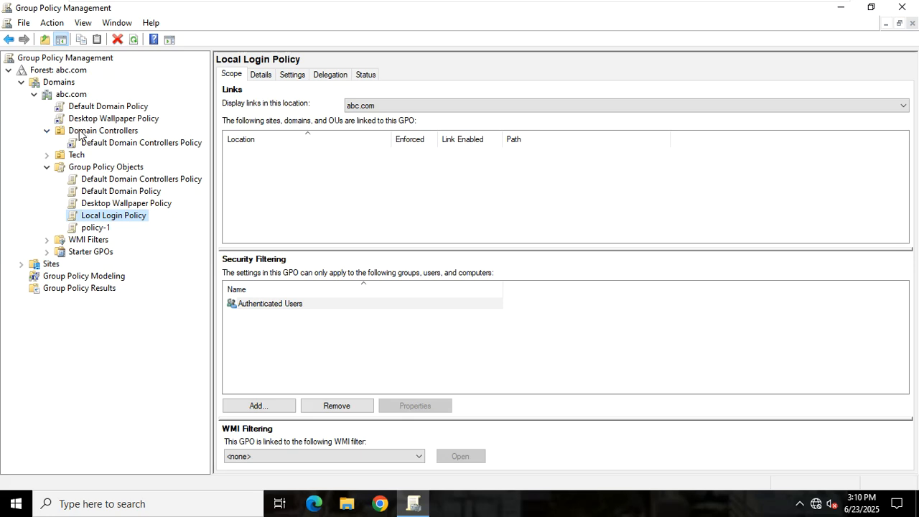
left_click(81, 133)
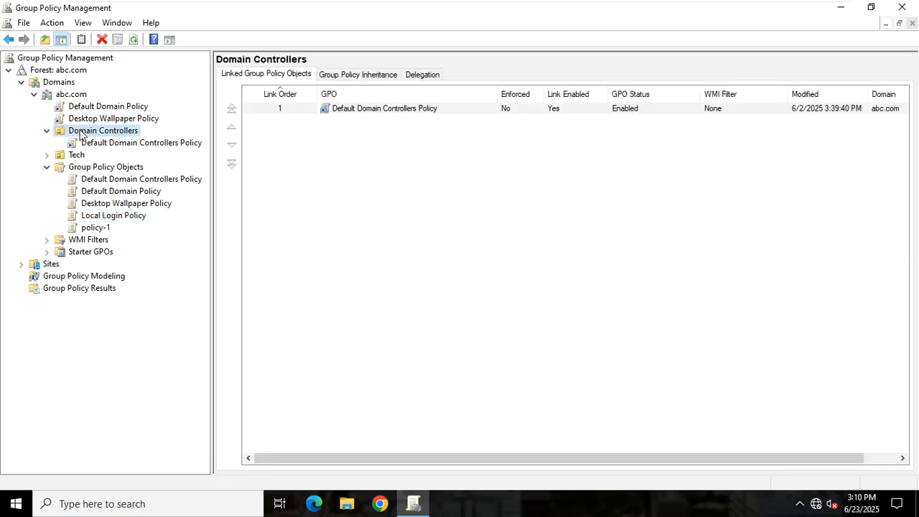
right_click(81, 135)
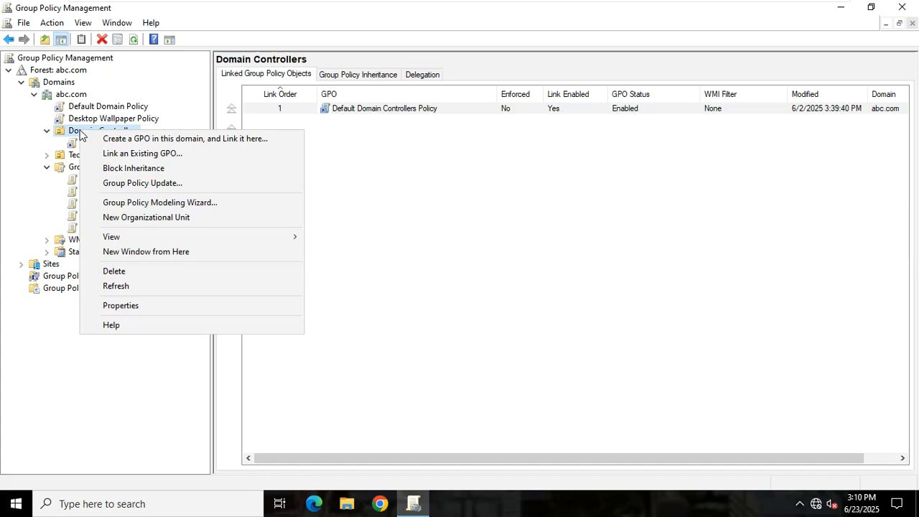
left_click(628, 236)
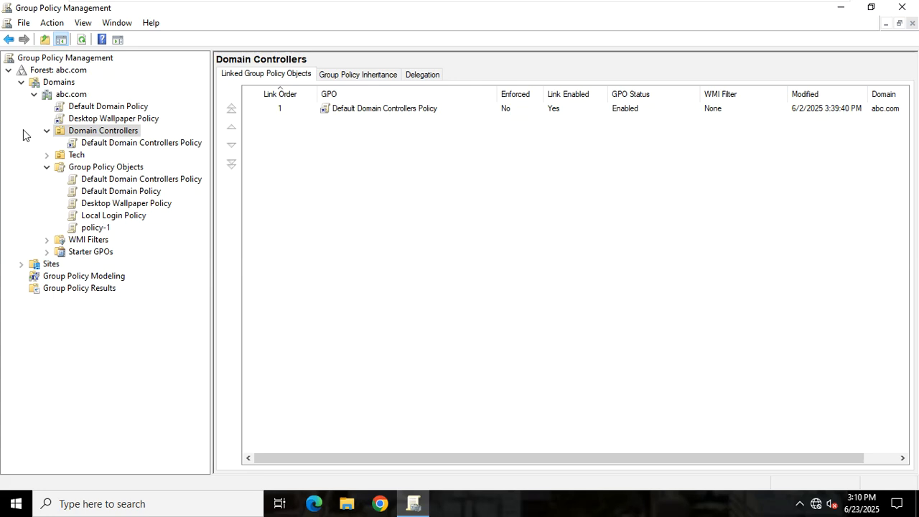
left_click(75, 134)
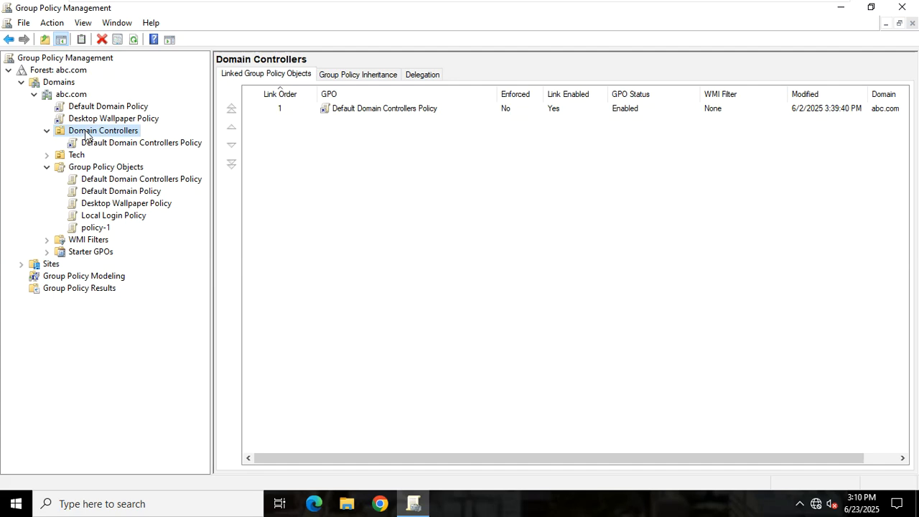
right_click(86, 135)
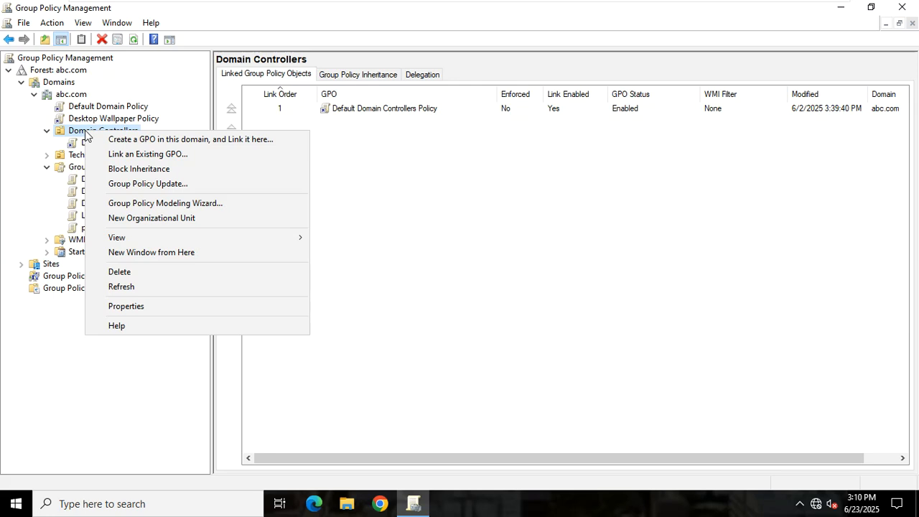
Link the existing Local Login Policy GPO to Domain Controllers.
key("Down")
key("Down")
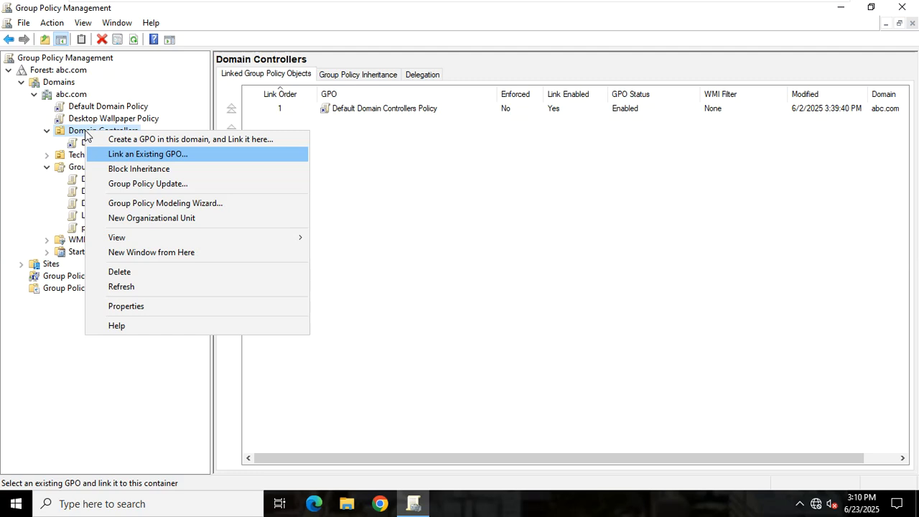
left_click(109, 152)
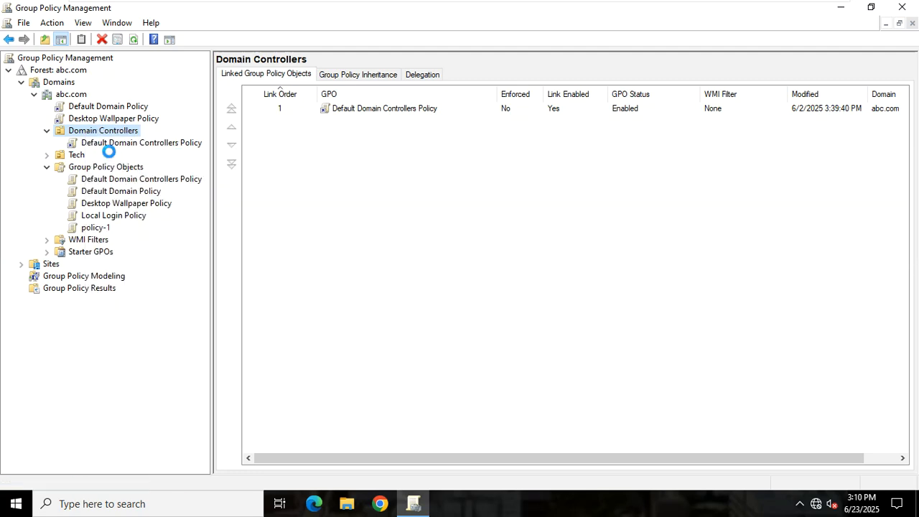
left_click(369, 250)
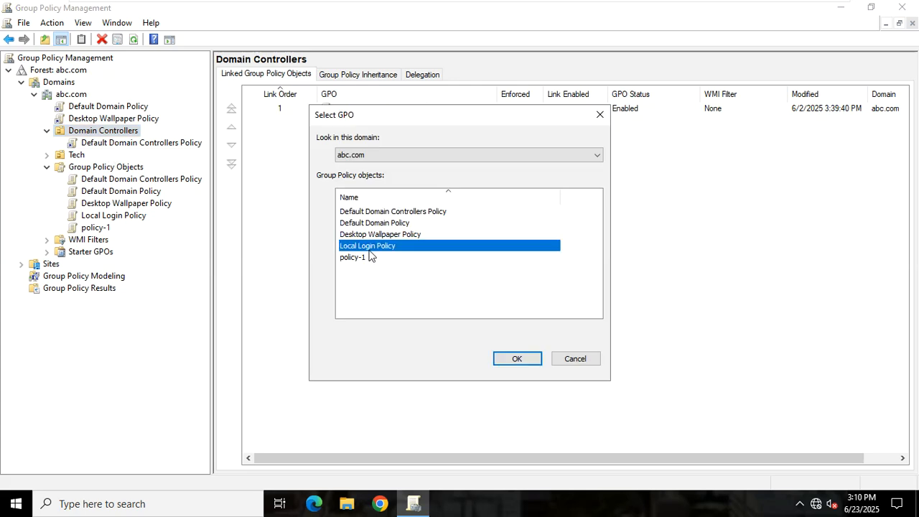
left_click(500, 357)
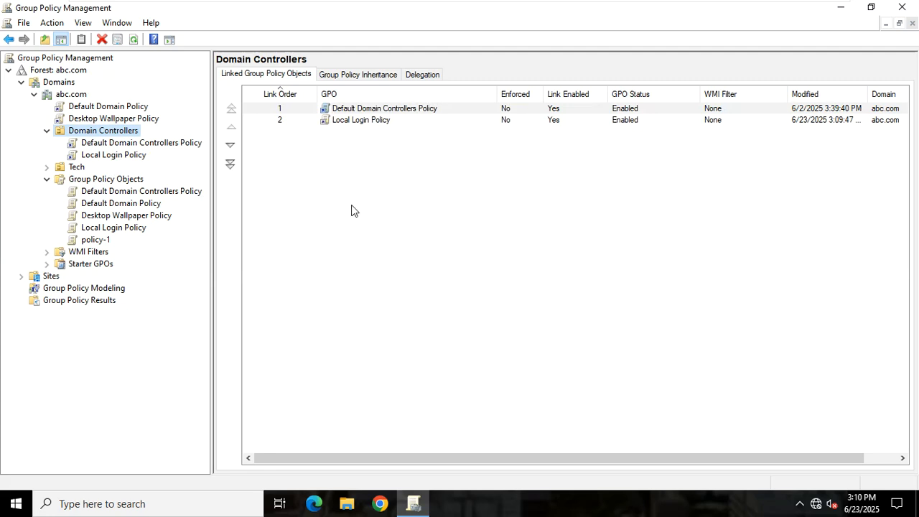
Move Local Login Policy to link order 1 above Default Domain Controllers Policy, then close the console.
left_click(346, 124)
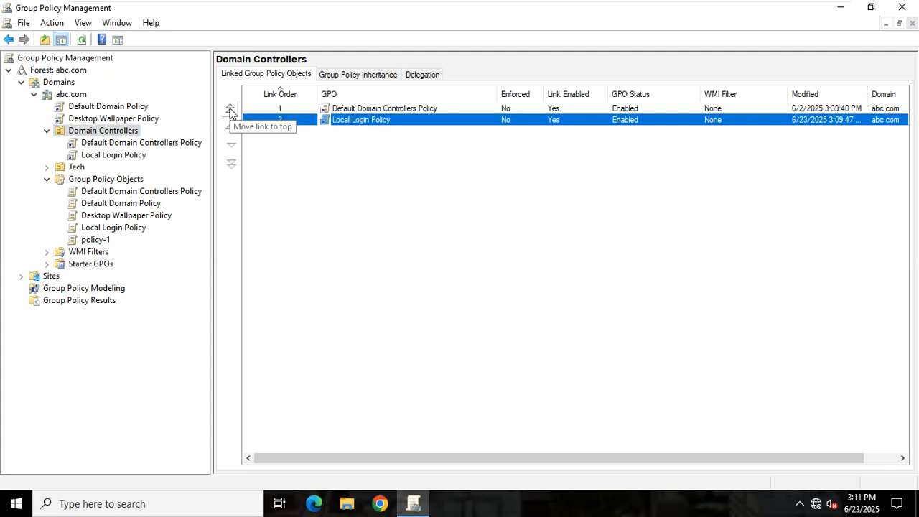
left_click(230, 110)
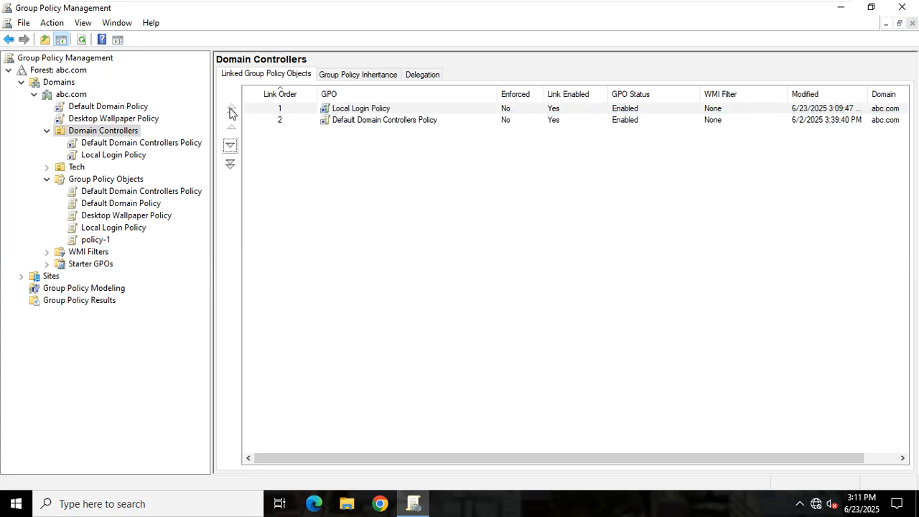
left_click(338, 117)
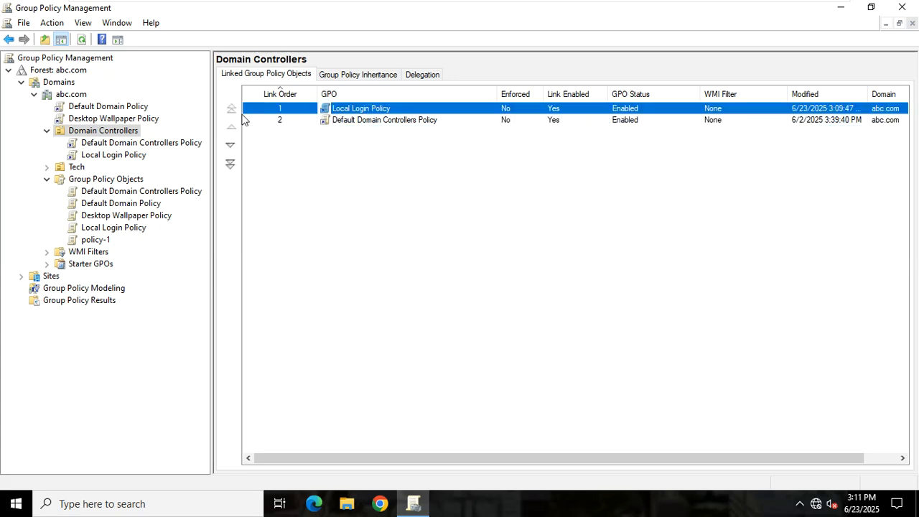
left_click(365, 123)
left_click(231, 107)
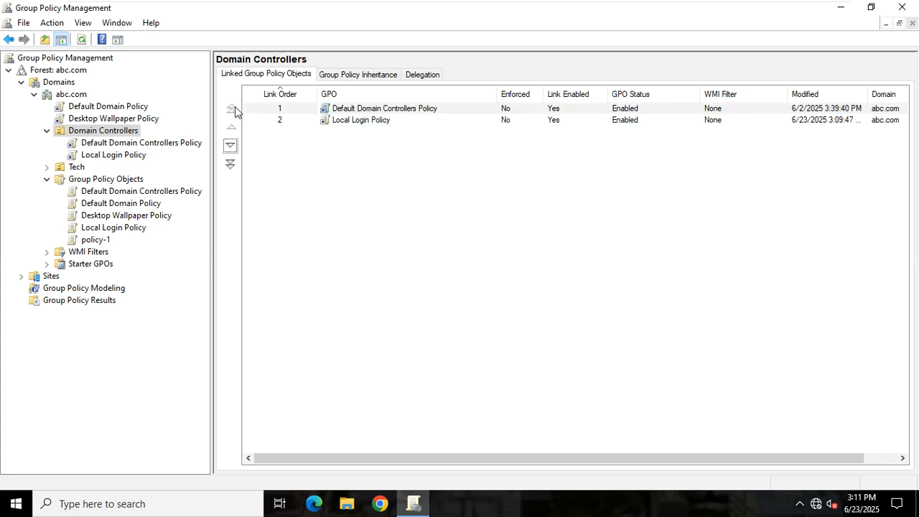
left_click(334, 120)
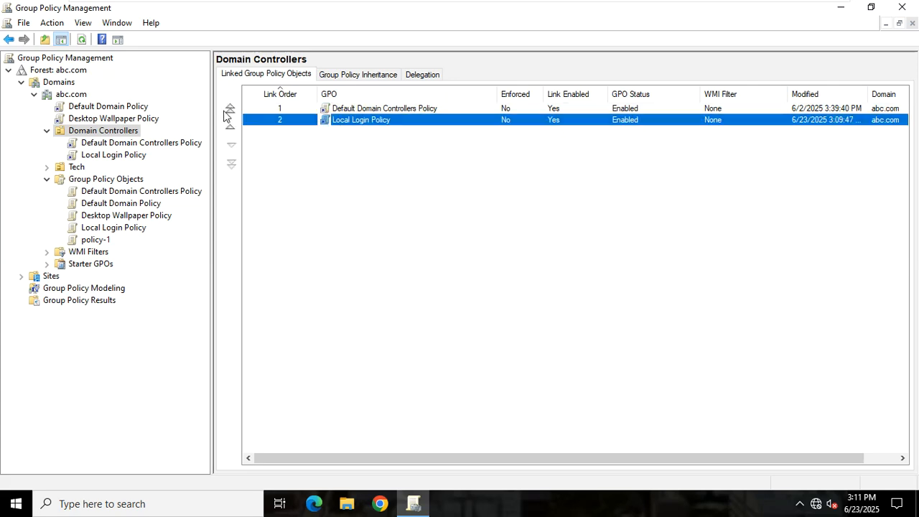
left_click(231, 107)
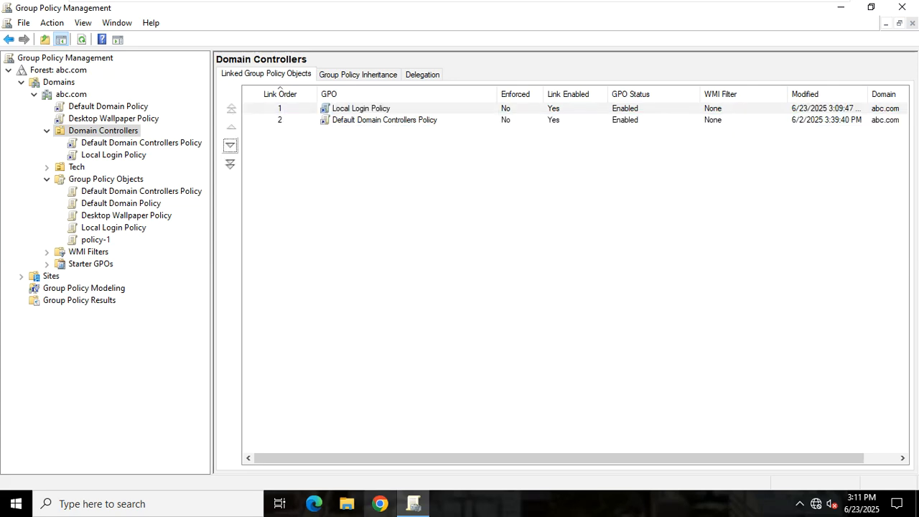
left_click(345, 183)
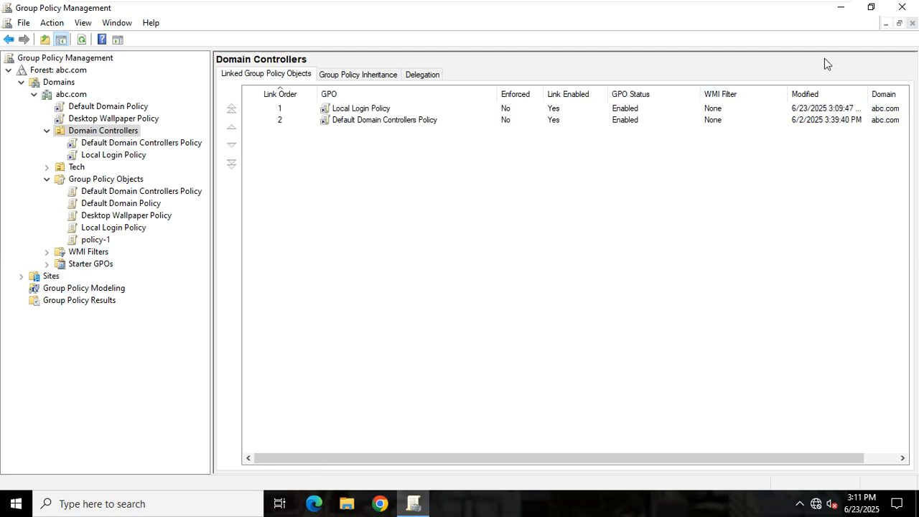
left_click(901, 8)
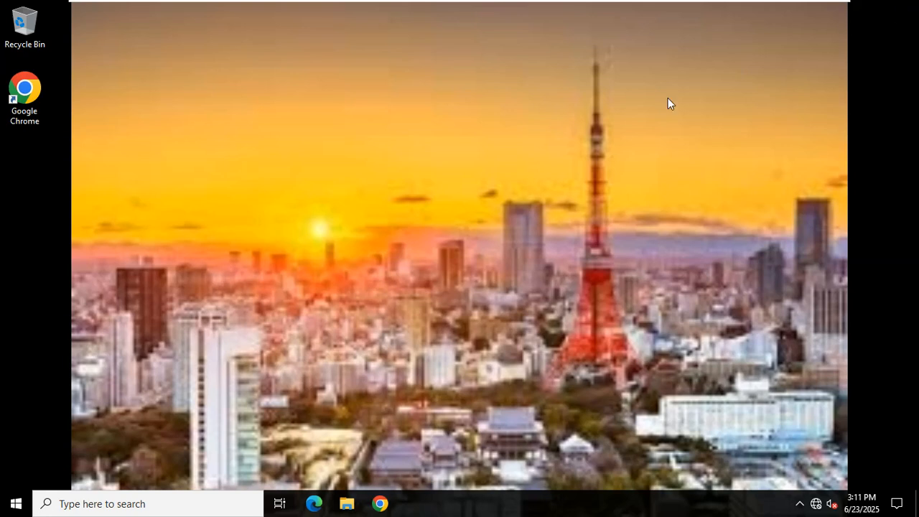
Refresh the desktop, then run gpupdate /force in a command prompt.
right_click(462, 206)
left_click(472, 253)
key("super+r")
type("cmd")
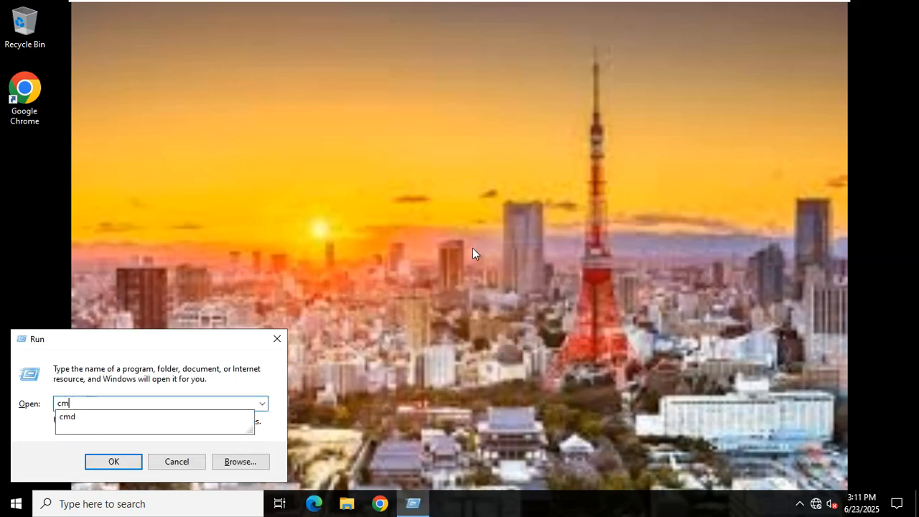
key("Return")
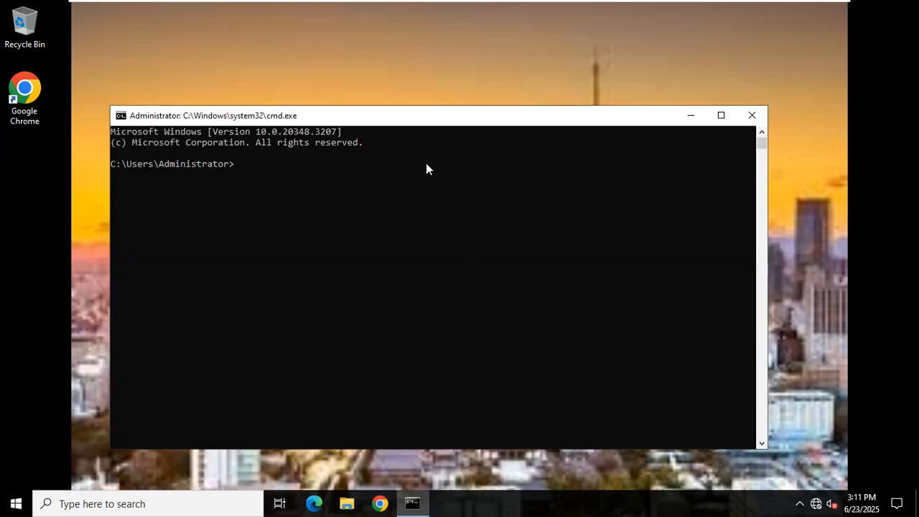
type("gpu")
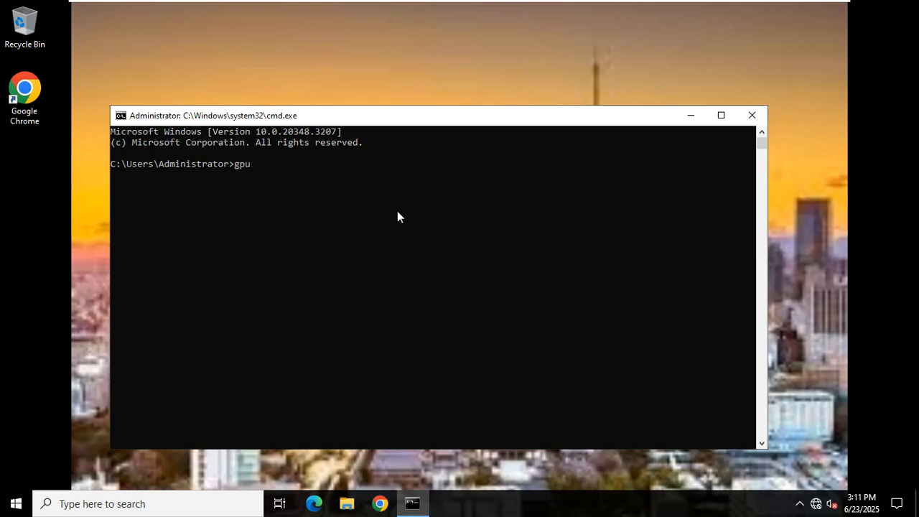
type("pdate /force")
key("Return")
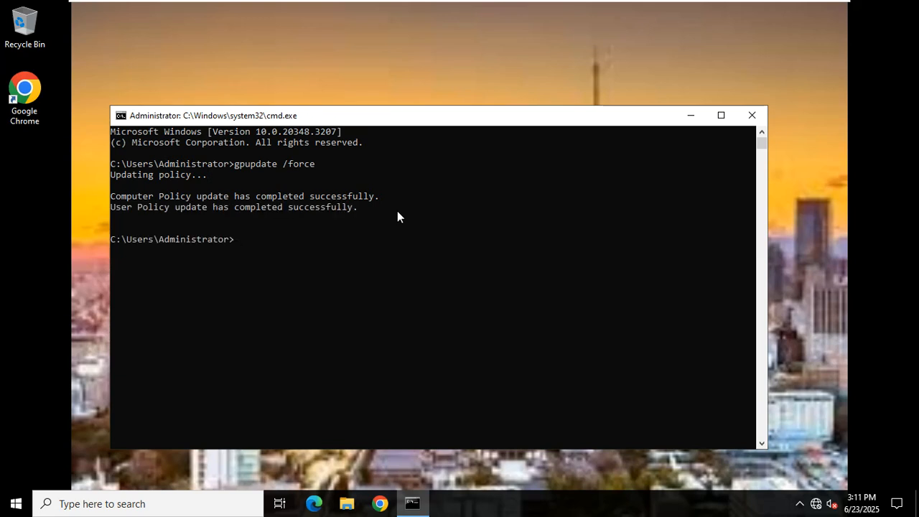
Close the command prompt and sign out of the server session.
left_click(750, 116)
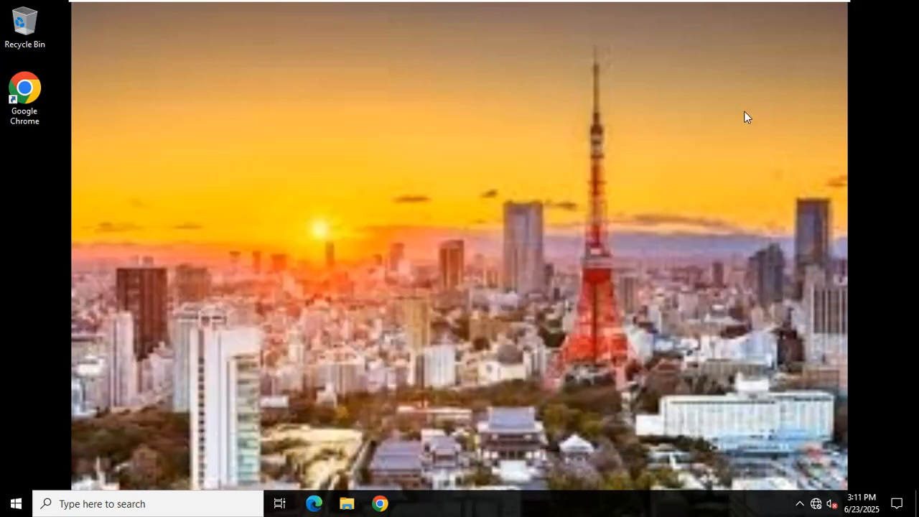
left_click(15, 503)
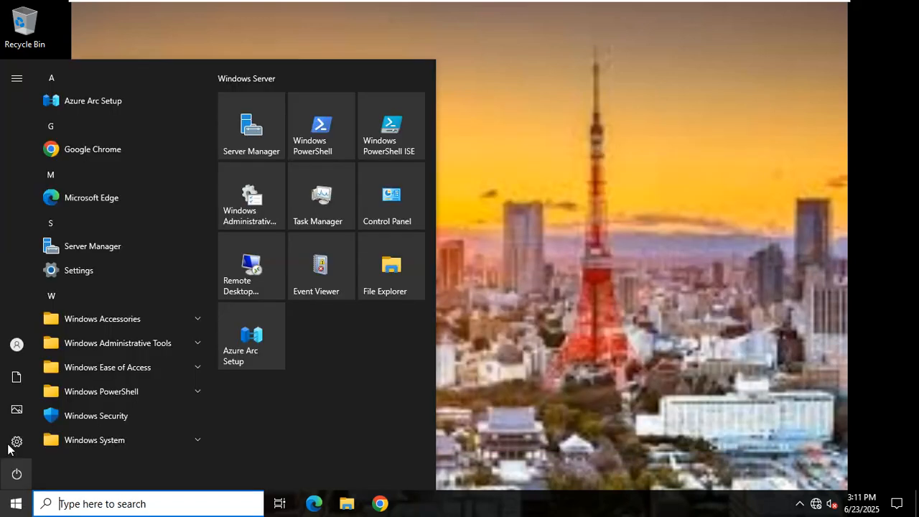
left_click(20, 352)
left_click(74, 311)
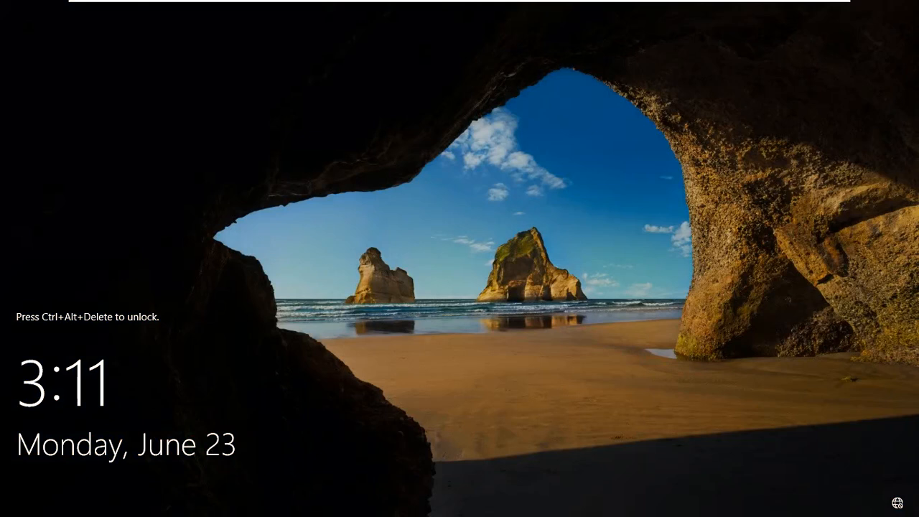
Switch to the host desktop and back to the full-screen server VM lock screen.
mouse_move(204, 3)
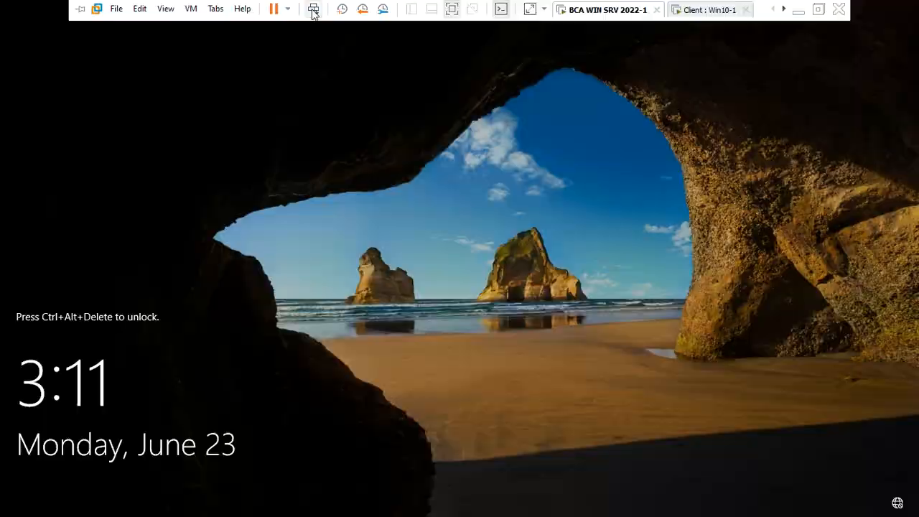
left_click(313, 10)
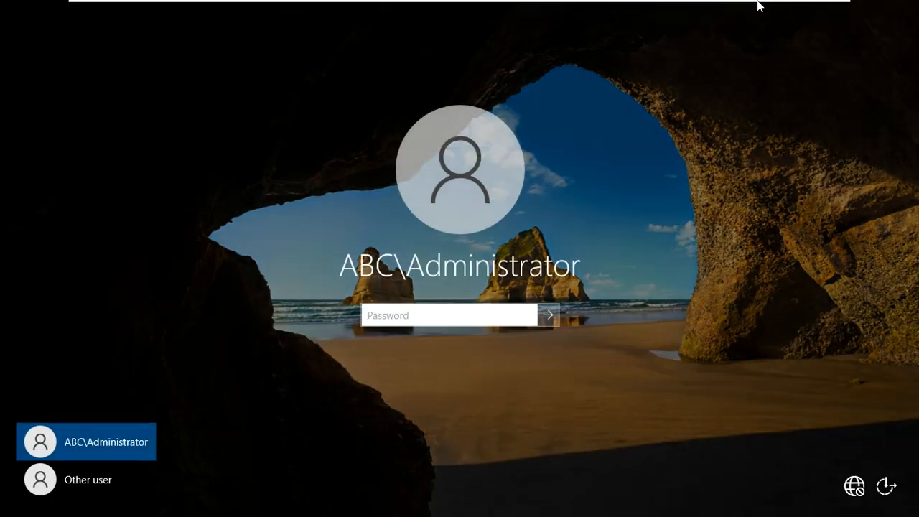
left_click(802, 19)
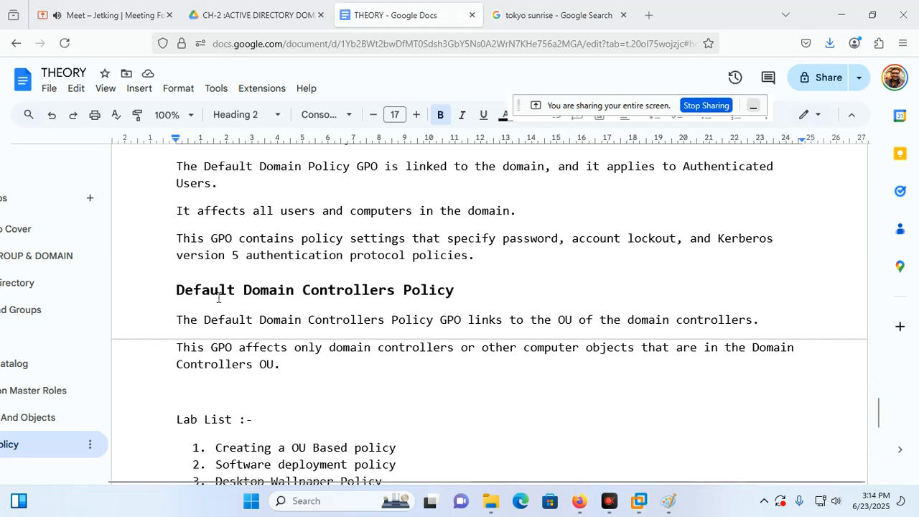
mouse_move(638, 500)
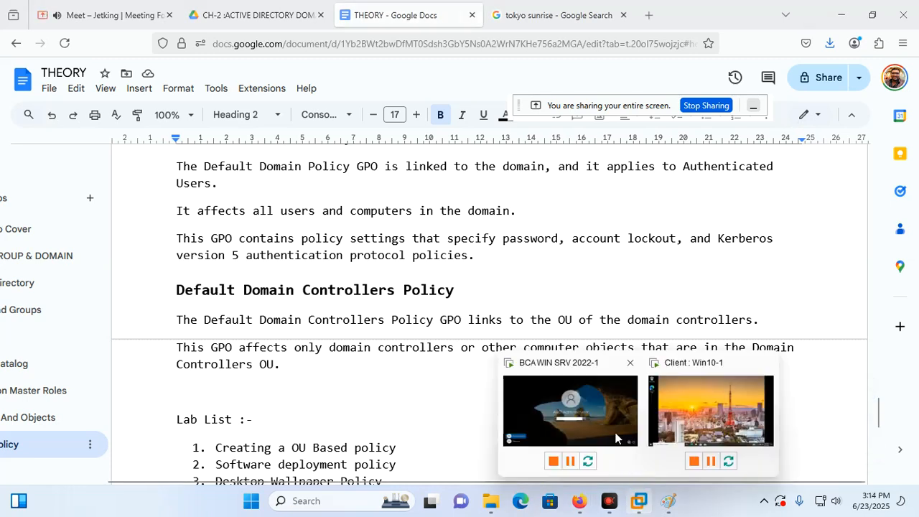
left_click(601, 402)
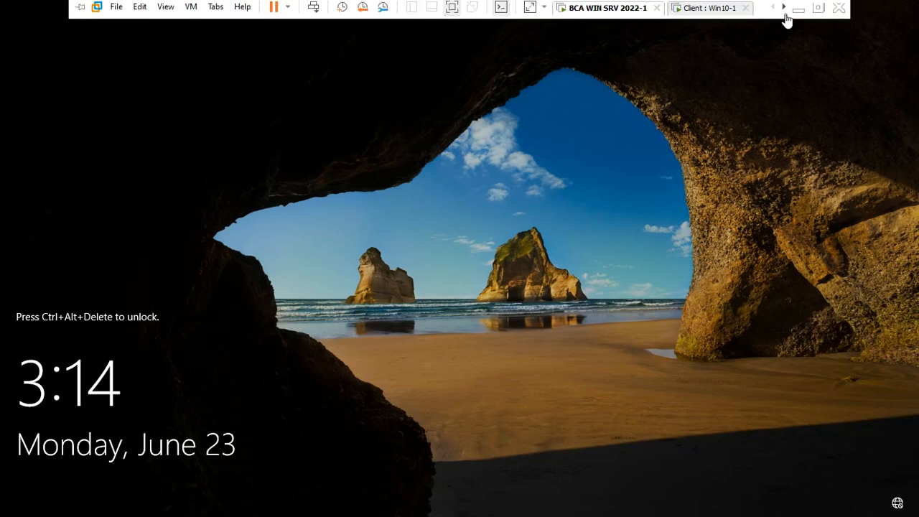
left_click(801, 10)
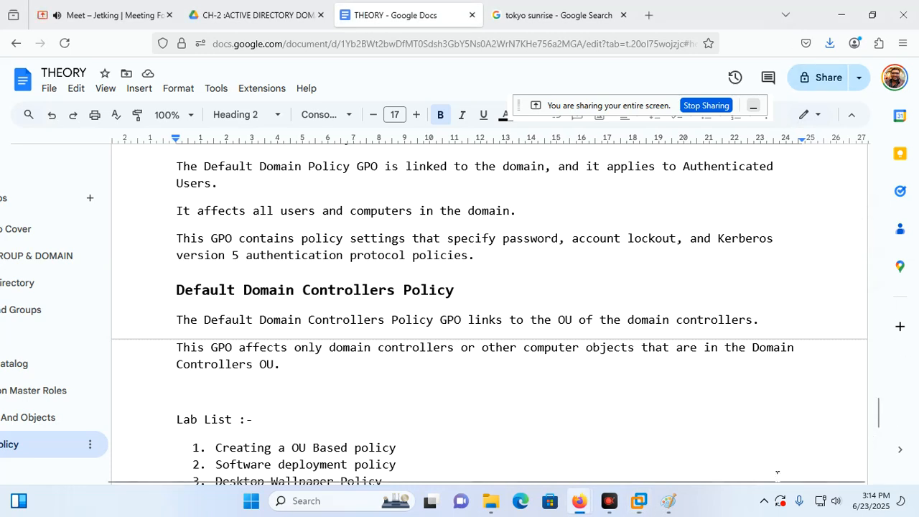
left_click(564, 441)
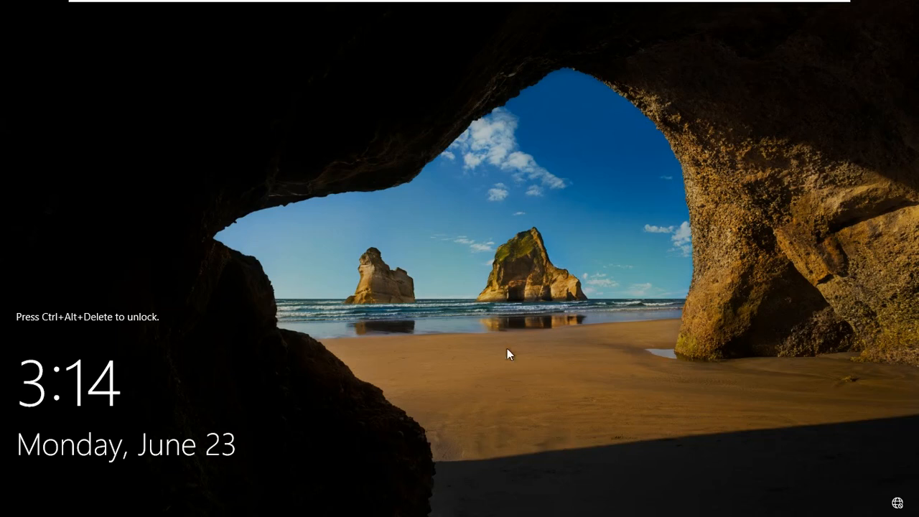
Sign in to the abc.com domain as test user user1 with its password.
key("ctrl+alt+Insert")
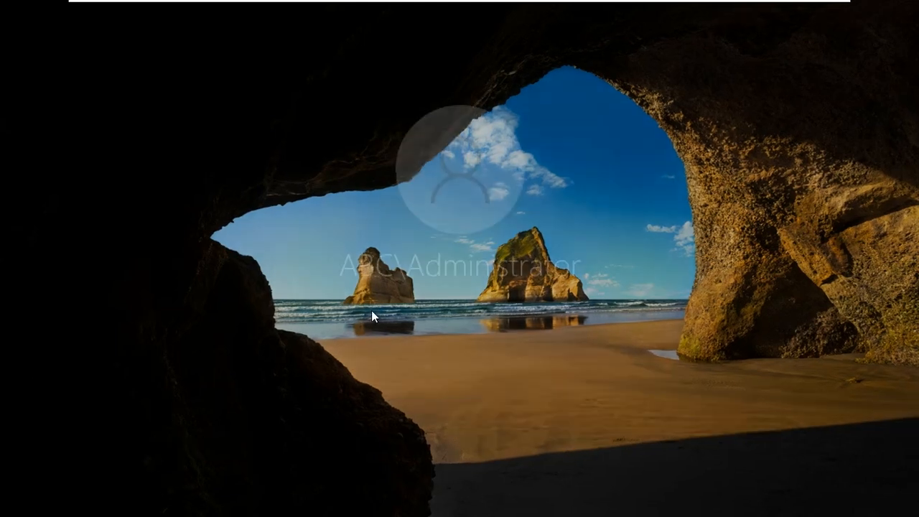
left_click(64, 486)
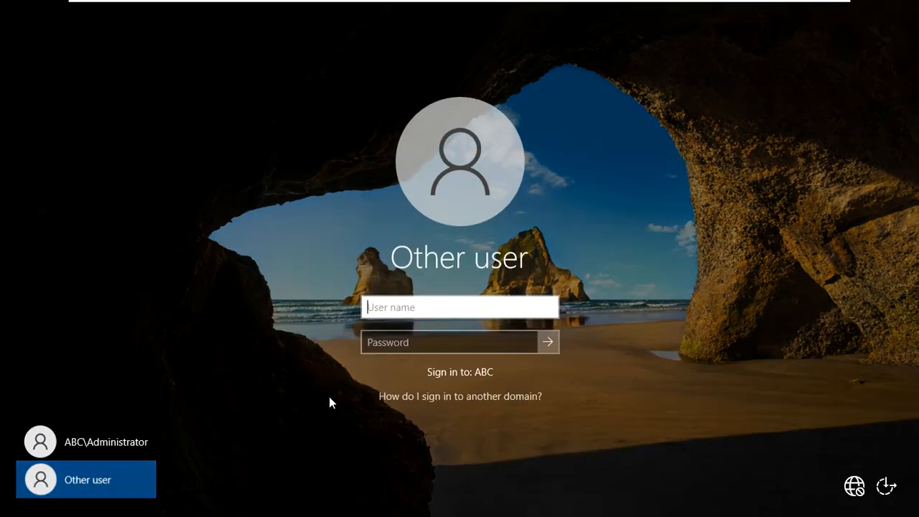
type("u")
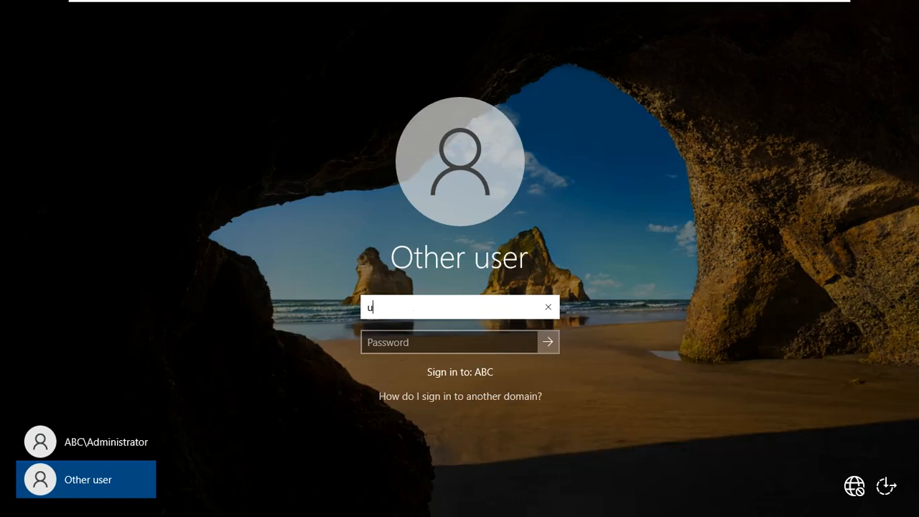
type("ser1@abc")
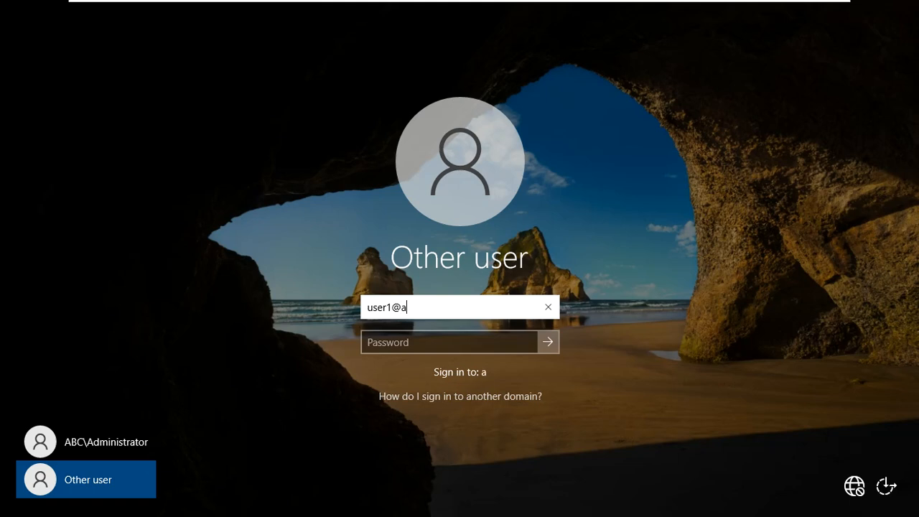
key("BackSpace")
key("BackSpace")
type("bc.com")
key("Tab")
type("********")
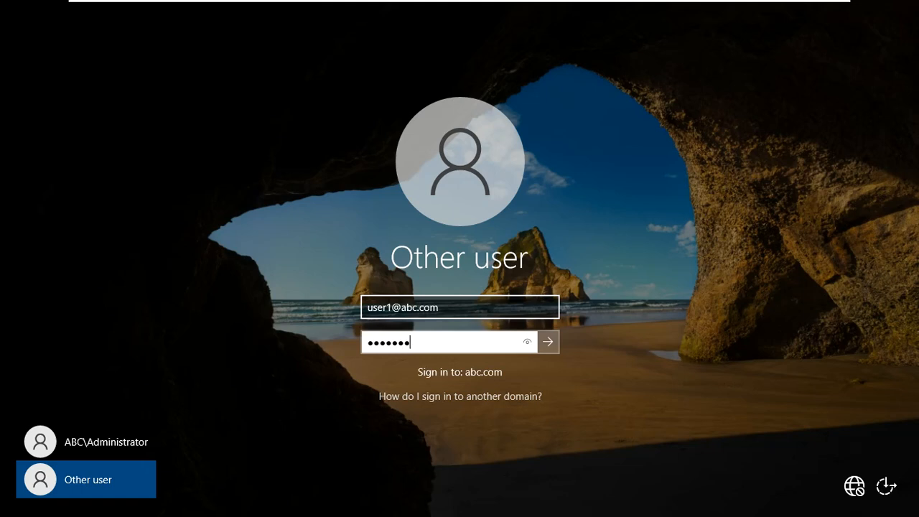
key("Return")
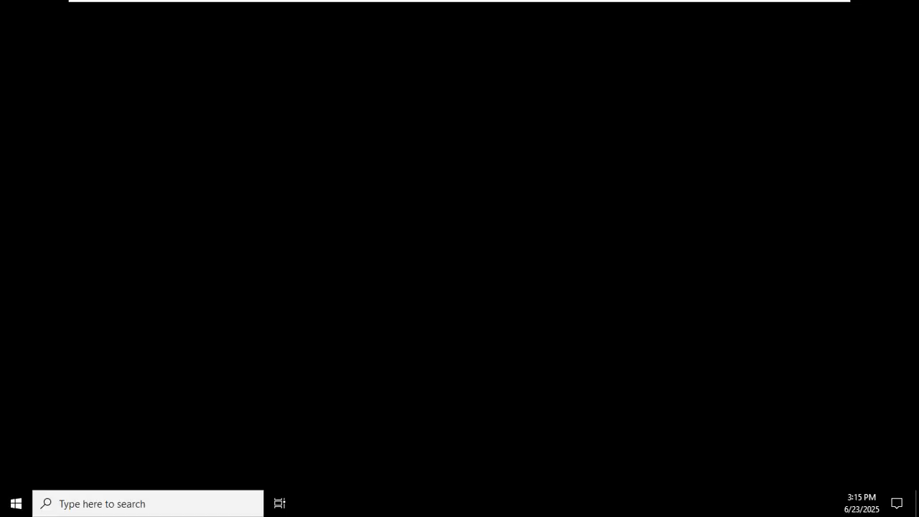
Sign the test user out and return to the sign-in screen for another user.
key("ctrl+alt+Delete")
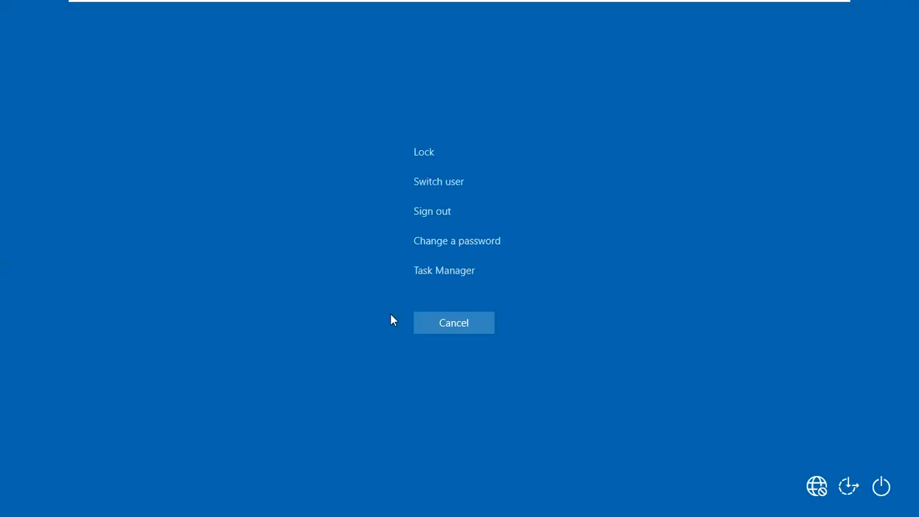
left_click(439, 212)
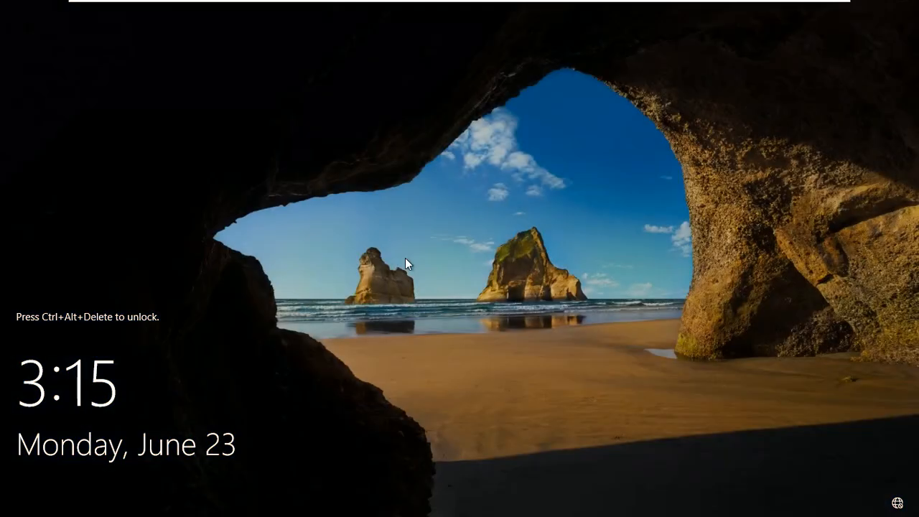
key("ctrl+alt+Delete")
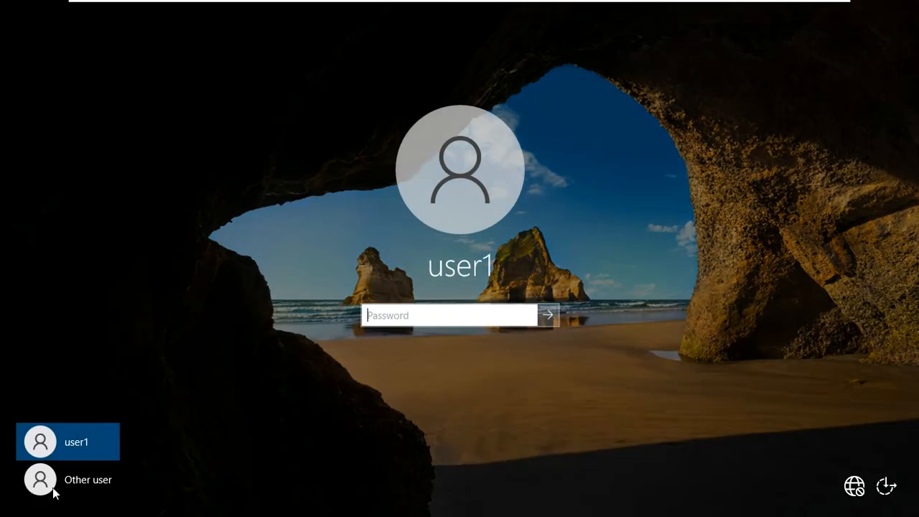
left_click(67, 478)
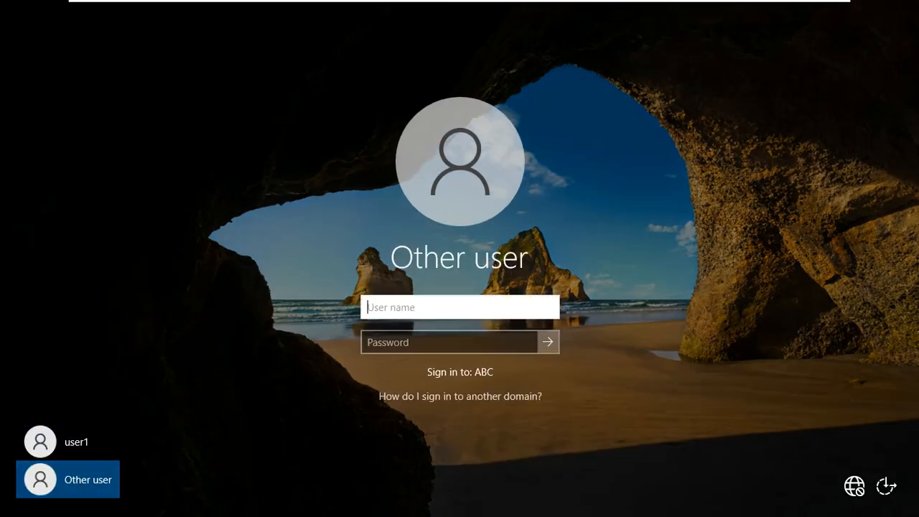
Sign in as abc\administrator and launch Active Directory Users and Computers from Server Manager.
type("abc\\administrator")
key("Tab")
type("********")
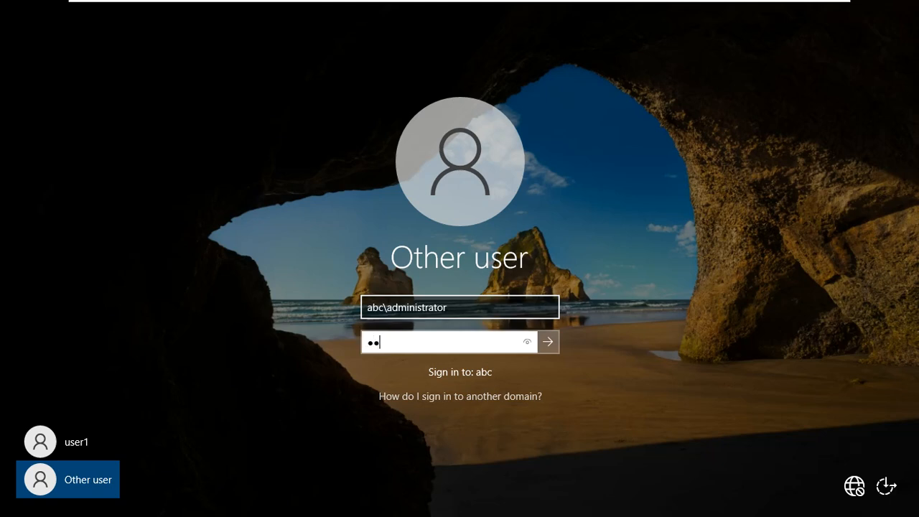
key("Return")
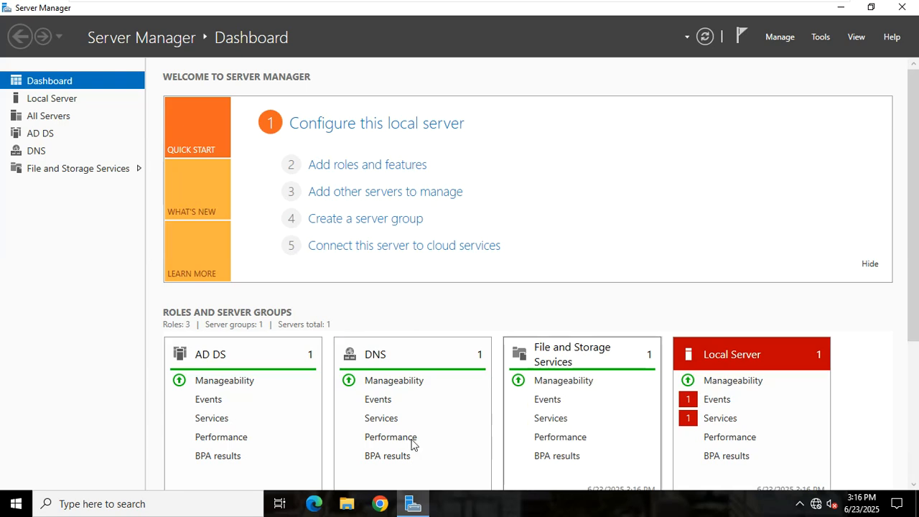
left_click(820, 38)
left_click(799, 116)
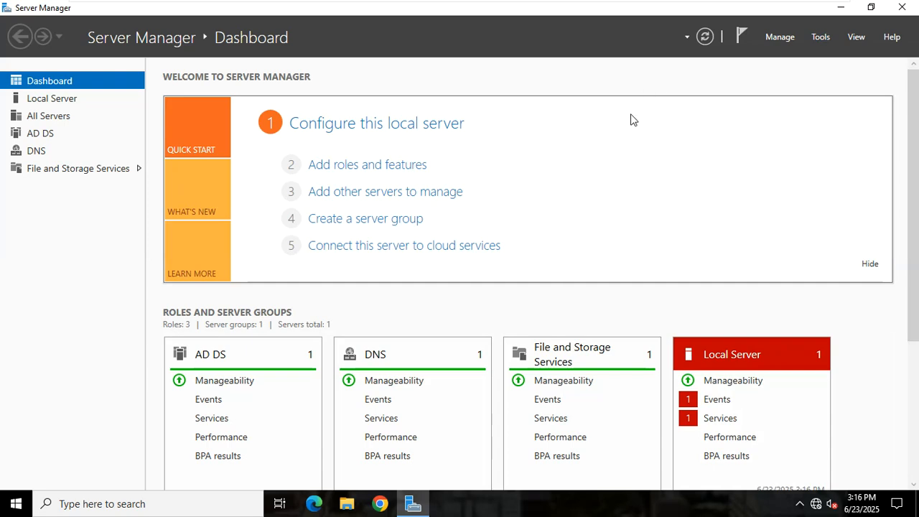
Maximize Active Directory Users and Computers and select the abc.com Users container.
left_click(532, 19)
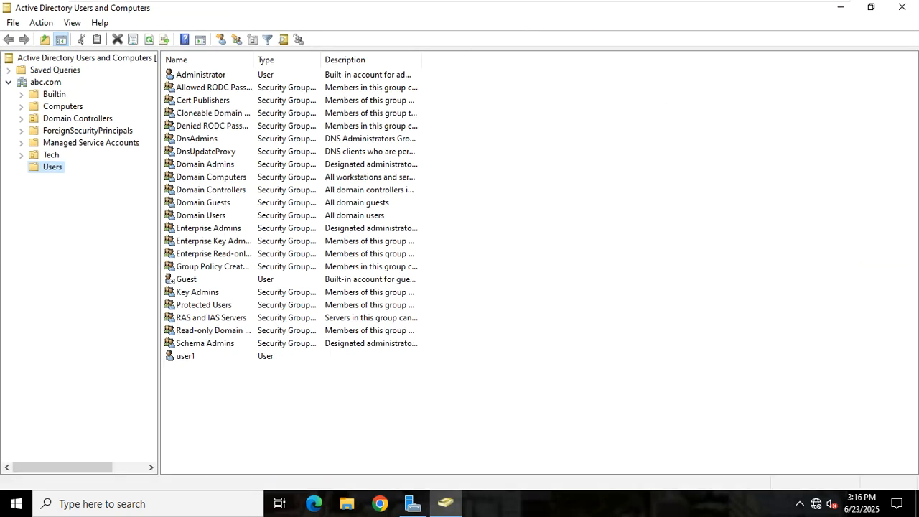
left_click(198, 357)
left_click(55, 212)
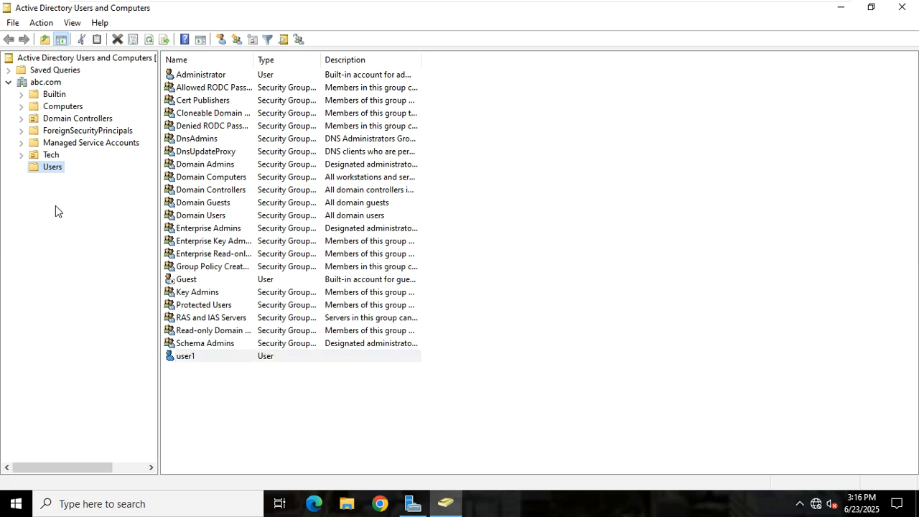
right_click(52, 166)
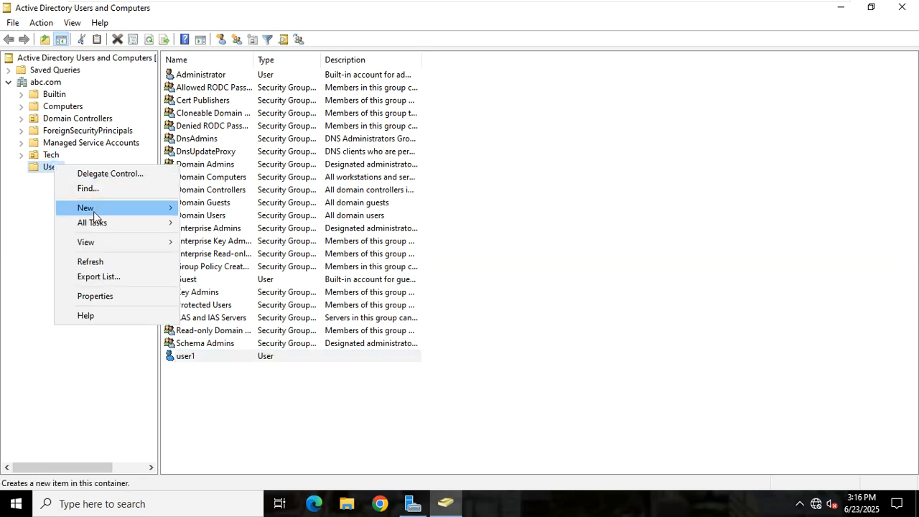
mouse_move(99, 207)
left_click(41, 169)
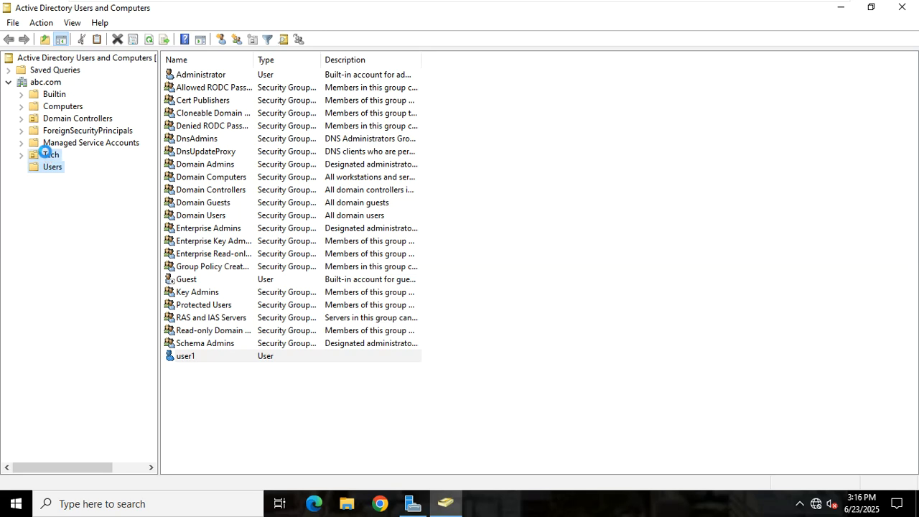
left_click(47, 155)
left_click(57, 172)
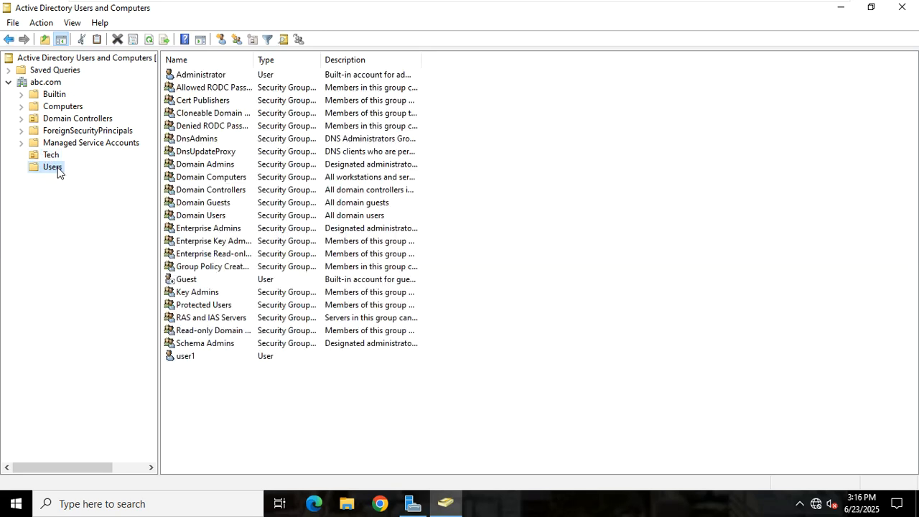
right_click(58, 171)
Create user account user4 in Users with its password, then close the console.
mouse_move(89, 210)
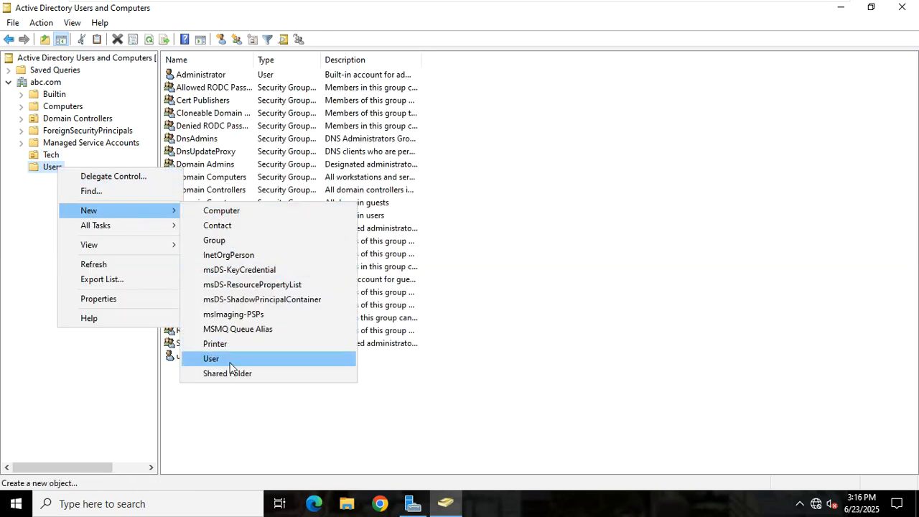
left_click(228, 359)
type("us")
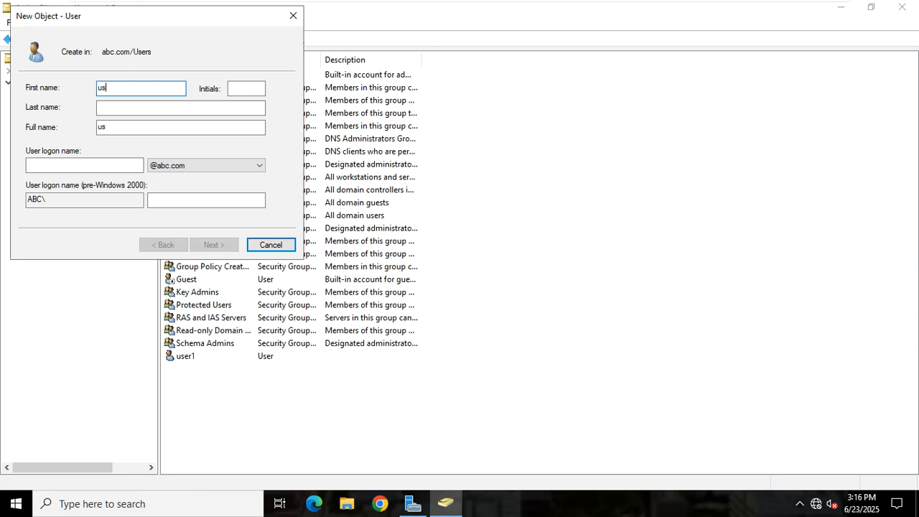
type("er4")
key("Tab")
key("Tab")
key("Tab")
key("Tab")
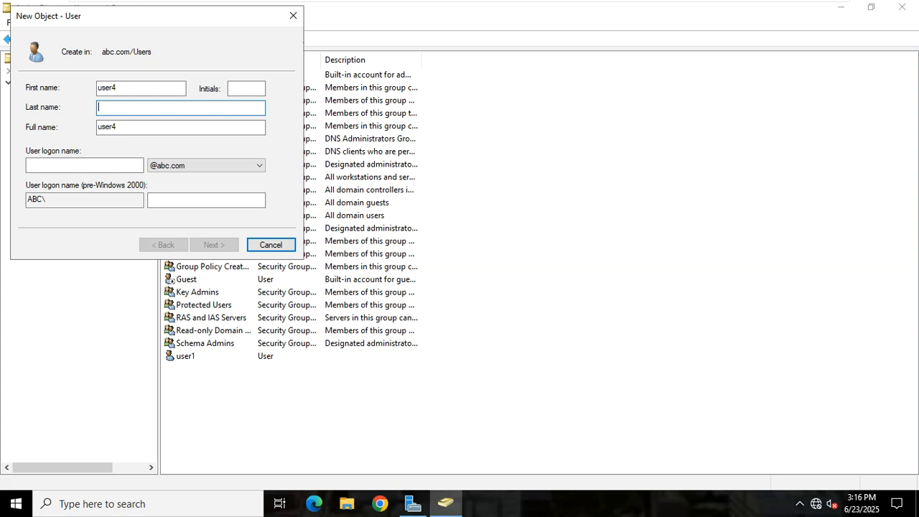
type("user4")
key("Return")
type("P")
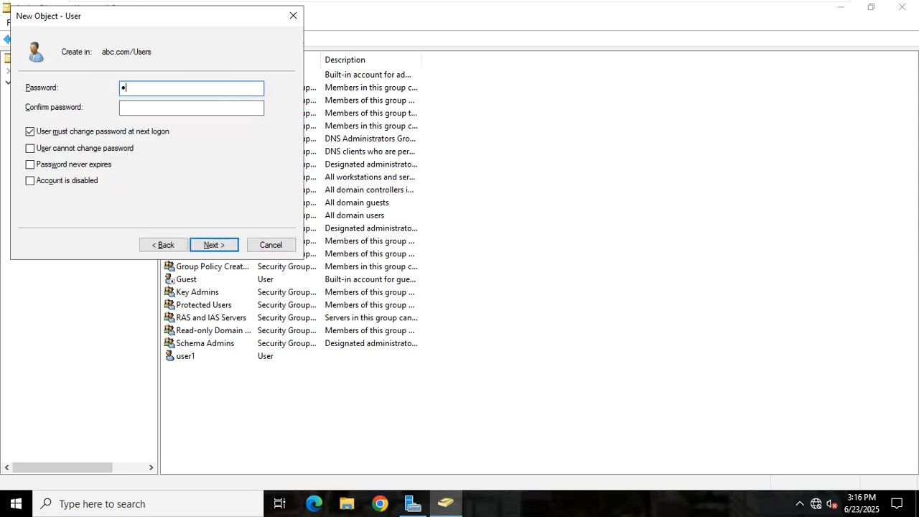
type("@ssw0rd")
key("Tab")
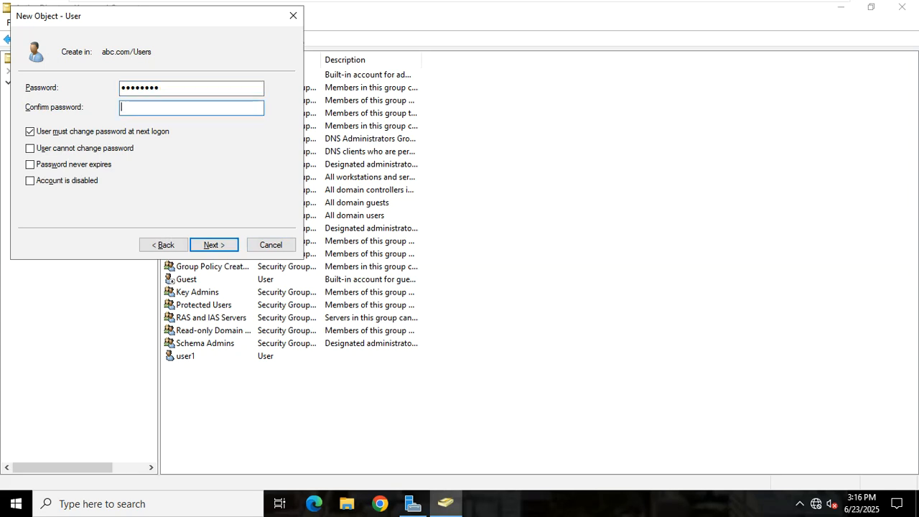
type("P@ssw0rd")
key("Tab")
key("space")
key("Return")
key("Return")
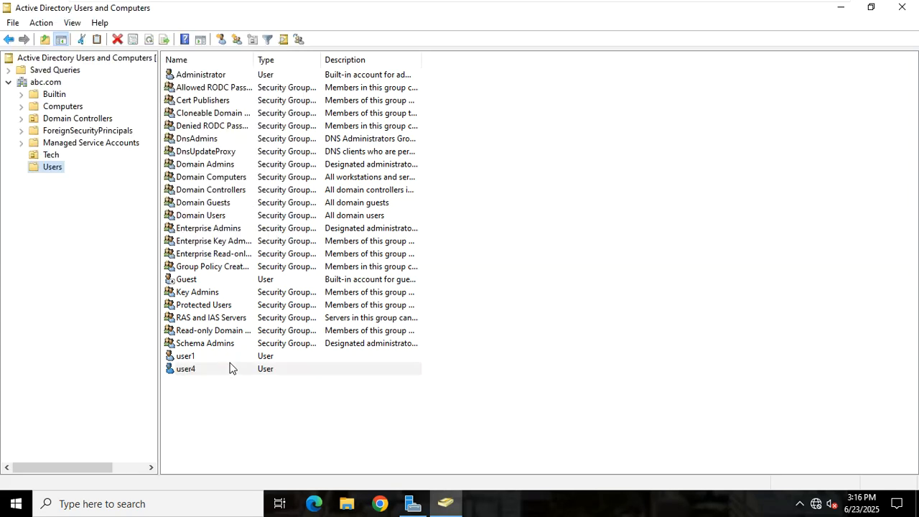
left_click(901, 7)
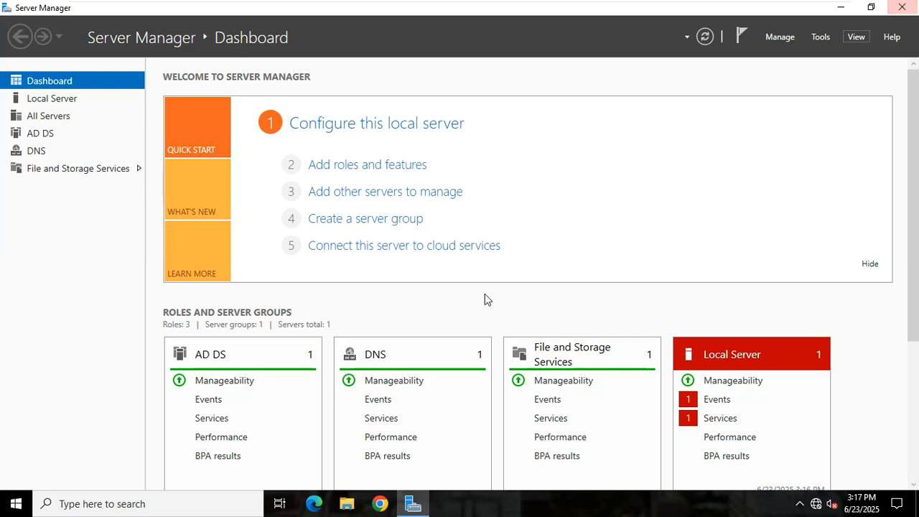
Sign the administrator out from the Start menu, despite open programs.
left_click(7, 501)
mouse_move(17, 377)
left_click(30, 336)
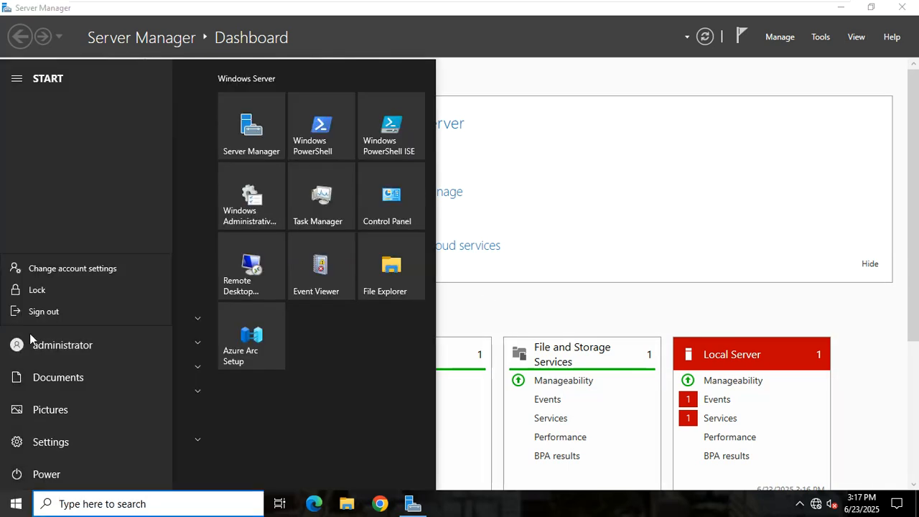
left_click(41, 314)
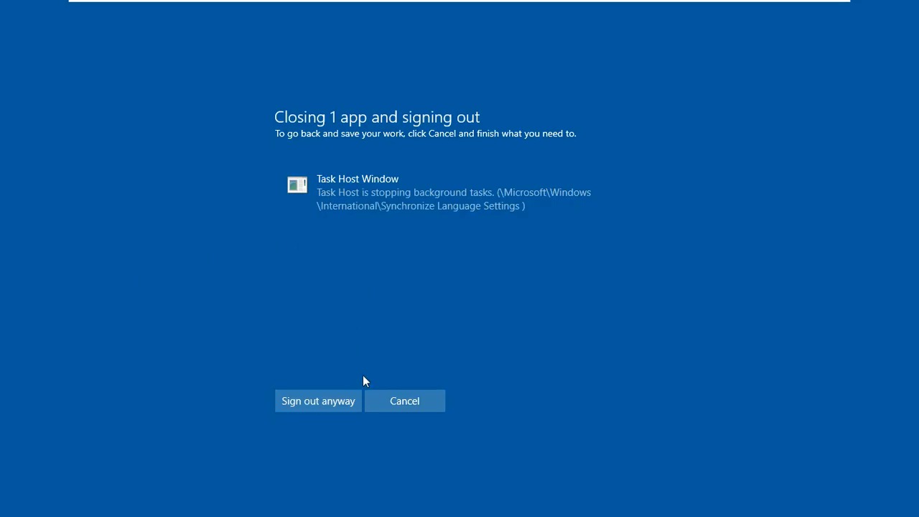
left_click(358, 401)
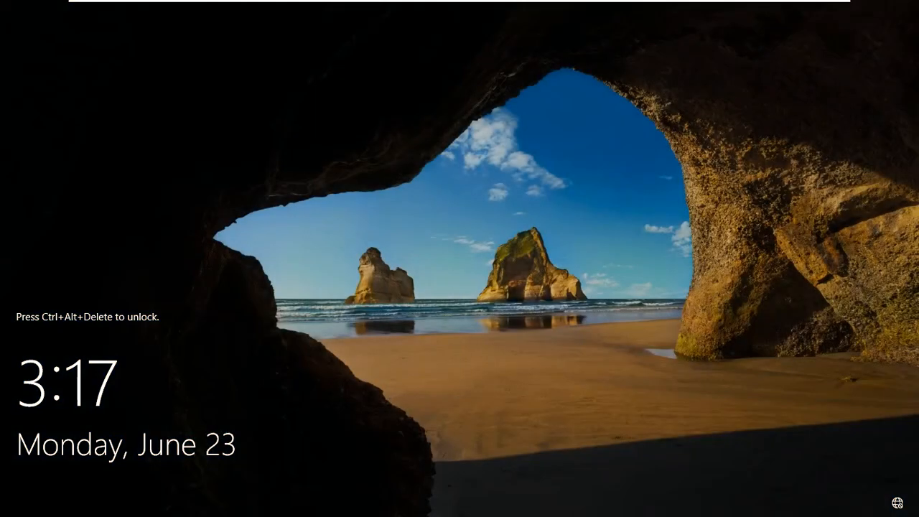
Attempt to sign in as domain user user4 on abc.com with its password.
mouse_move(215, 10)
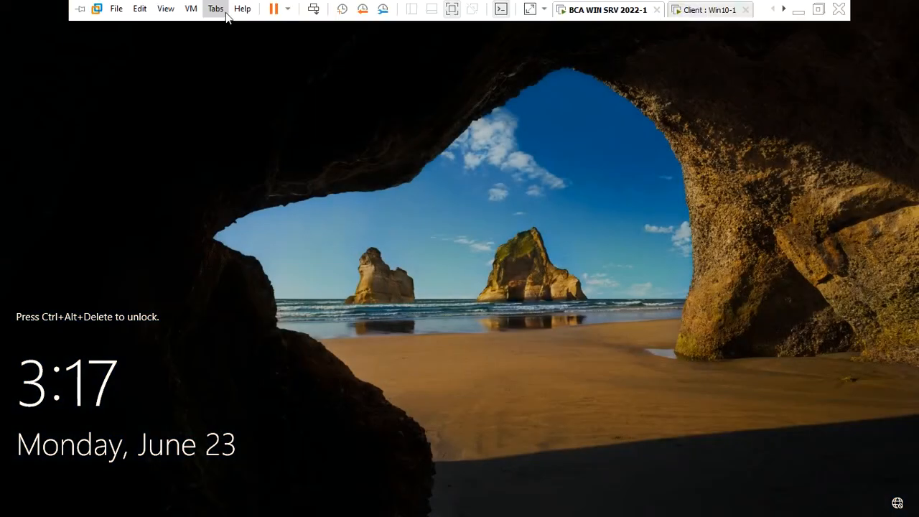
left_click(316, 9)
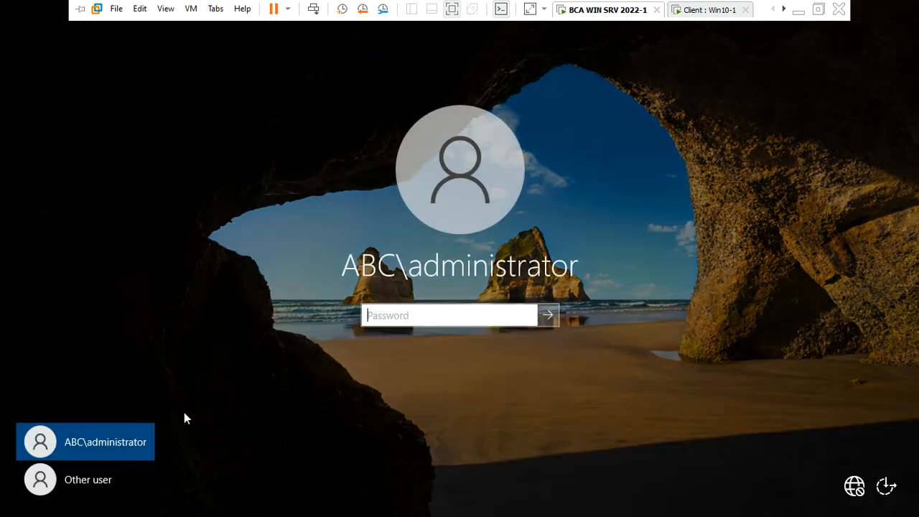
left_click(122, 475)
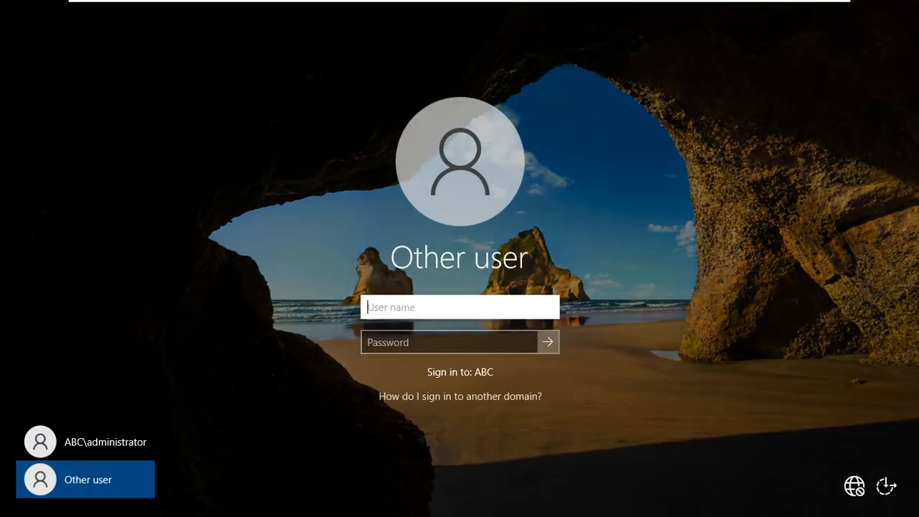
type("user4@")
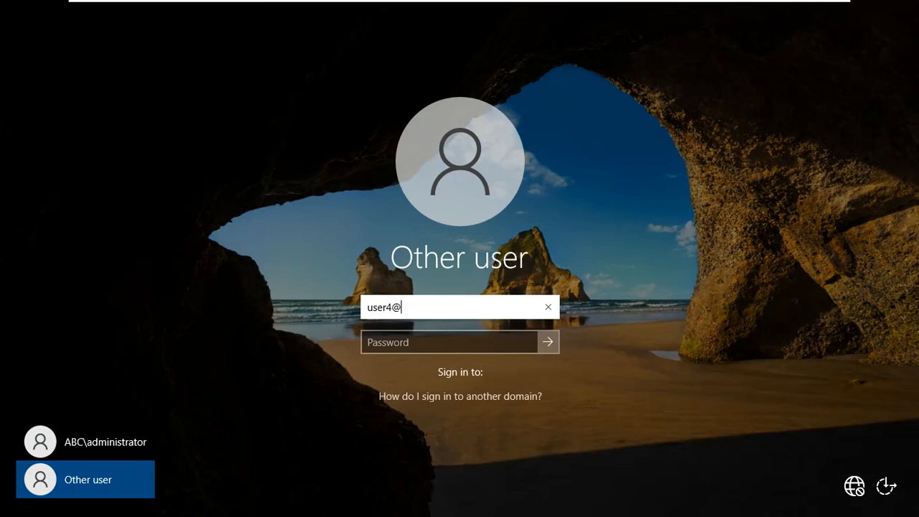
type("abc.com")
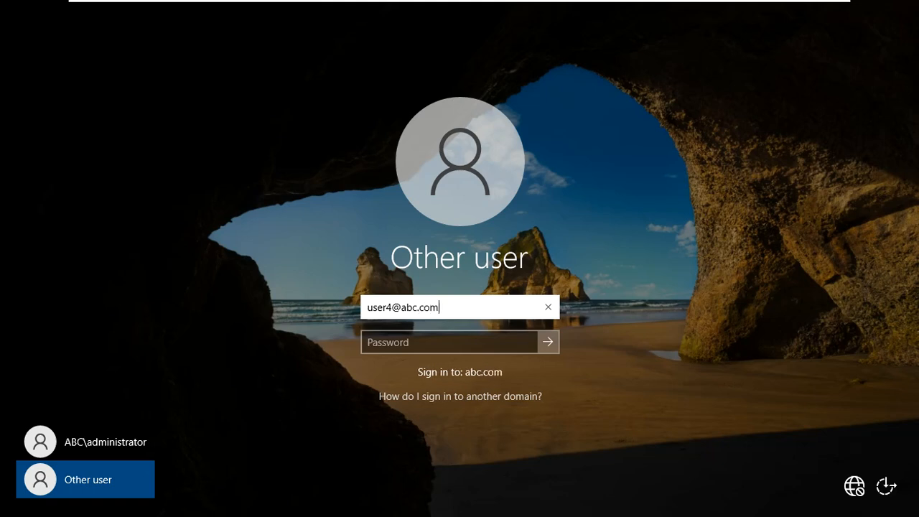
key("Tab")
type("••••••••")
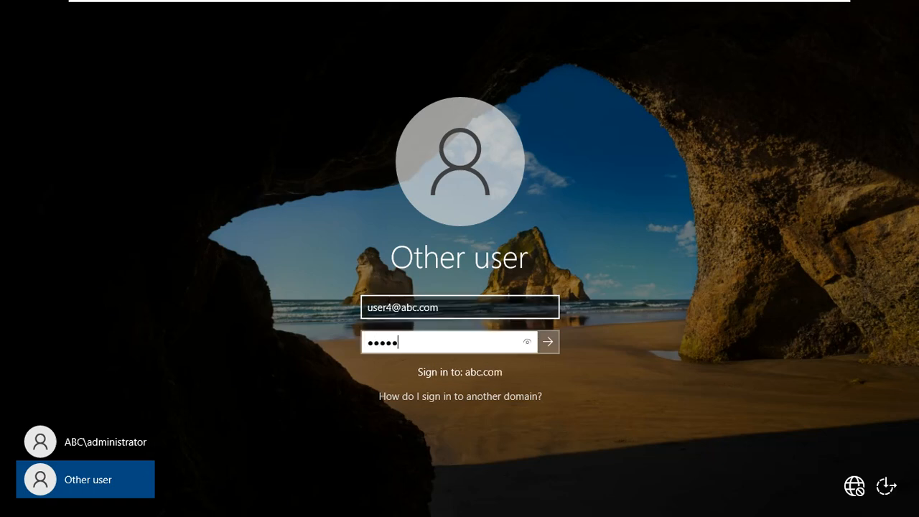
key("Return")
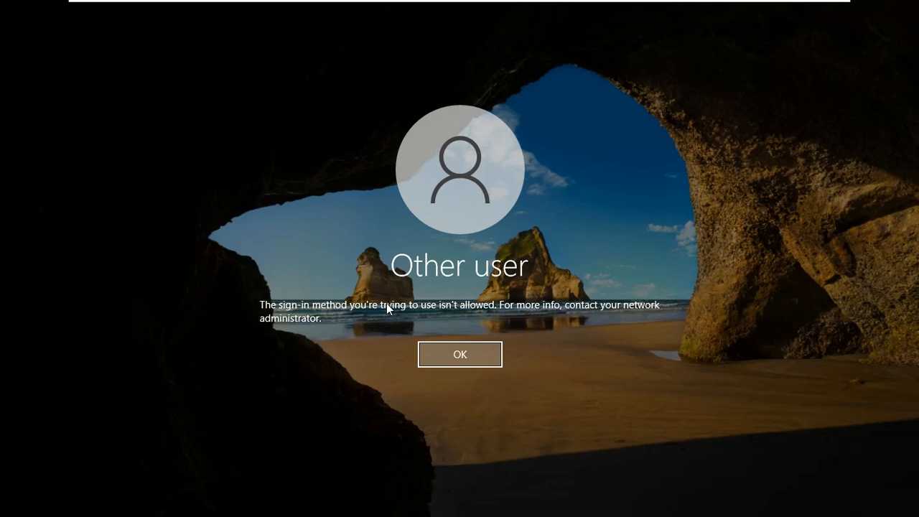
Dismiss the disallowed sign-in method error and leave the VM for the host desktop.
key("Return")
mouse_move(666, 16)
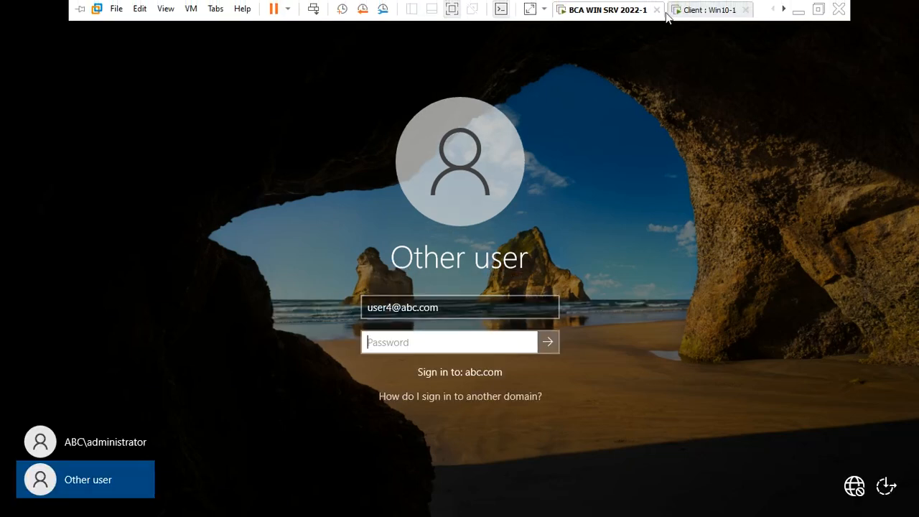
left_click(798, 10)
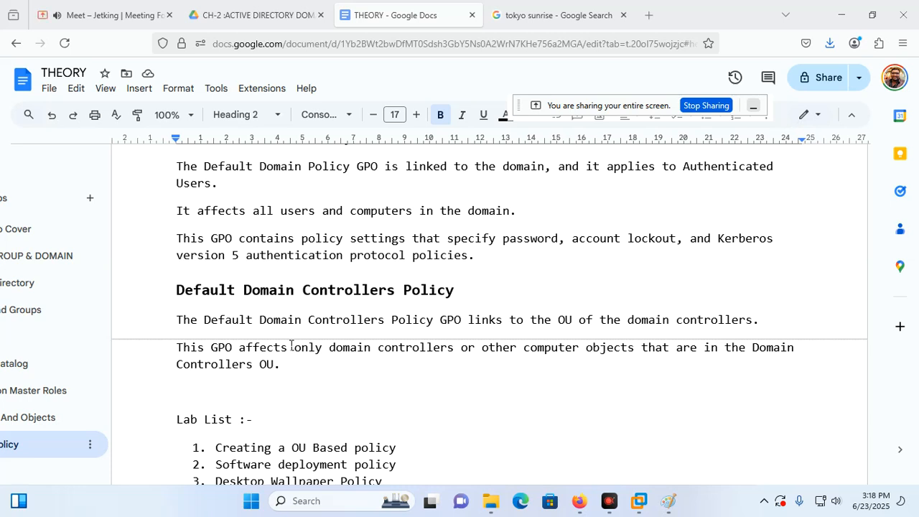
scroll(290, 346, "up", 5)
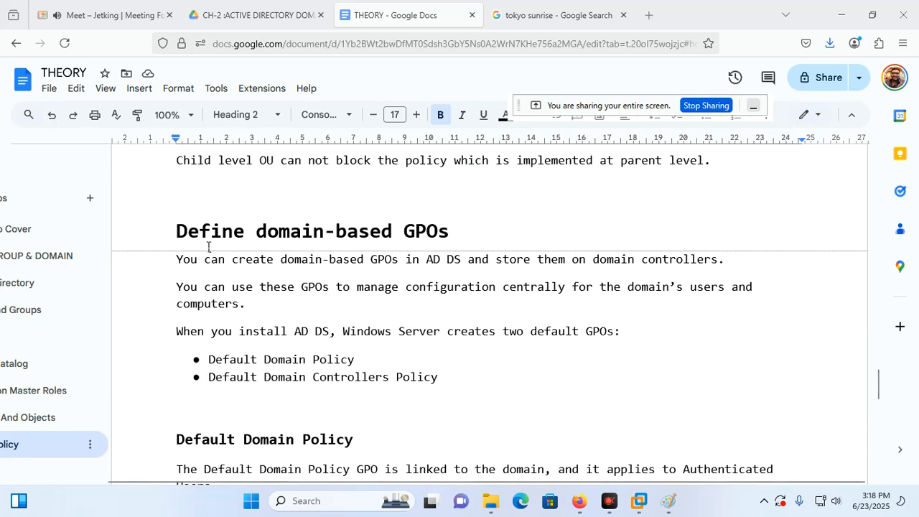
scroll(238, 254, "down", 1)
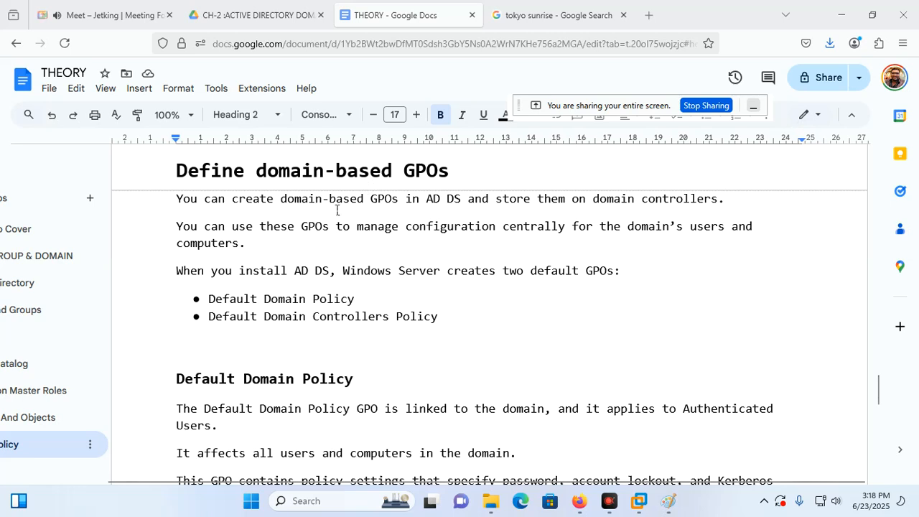
left_click_drag(182, 169, 542, 321)
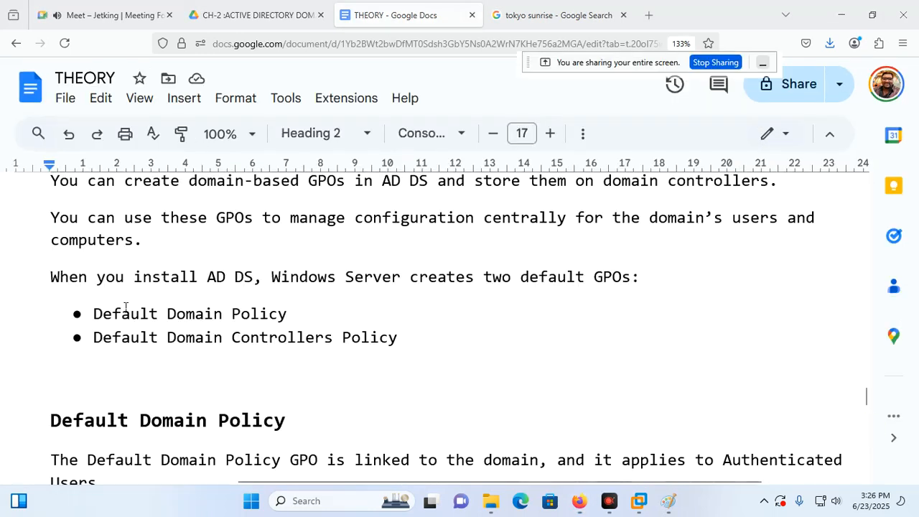
left_click_drag(52, 268, 643, 276)
left_click_drag(81, 314, 338, 314)
left_click_drag(99, 337, 451, 332)
left_click(451, 332)
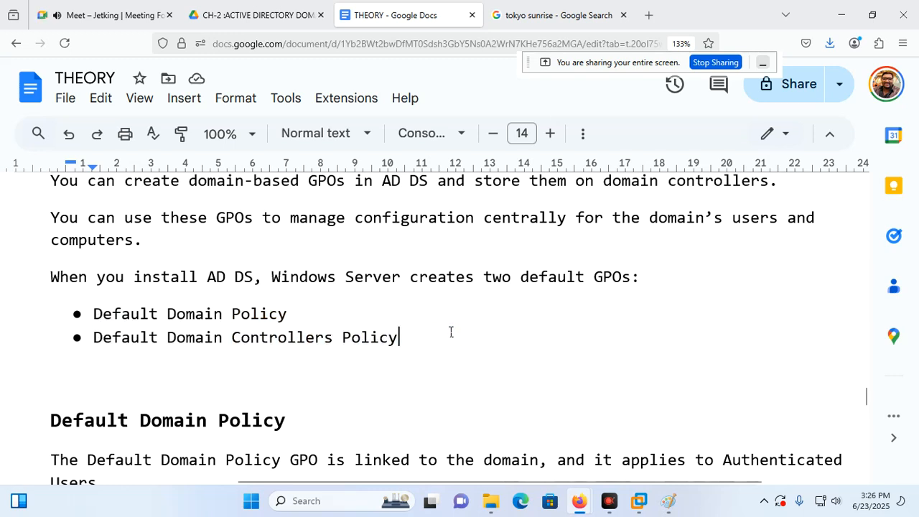
scroll(394, 385, "down", 3)
scroll(394, 385, "down", 2)
scroll(306, 332, "up", 2)
scroll(170, 375, "down", 3)
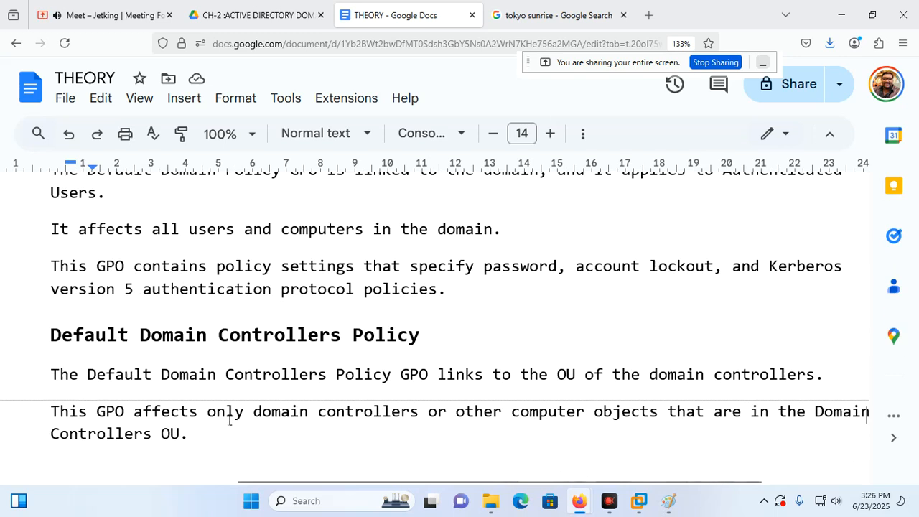
scroll(190, 331, "up", 3)
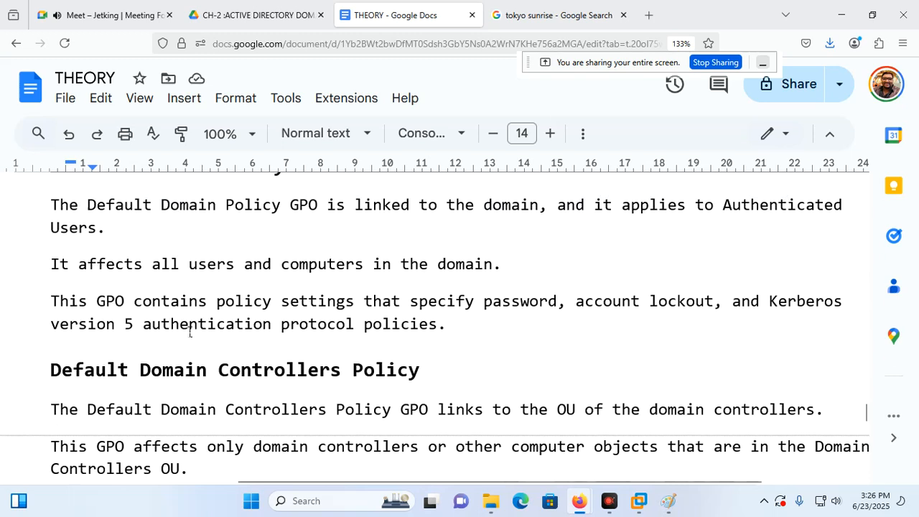
scroll(189, 331, "down", 2)
scroll(189, 328, "up", 2)
scroll(189, 327, "down", 2)
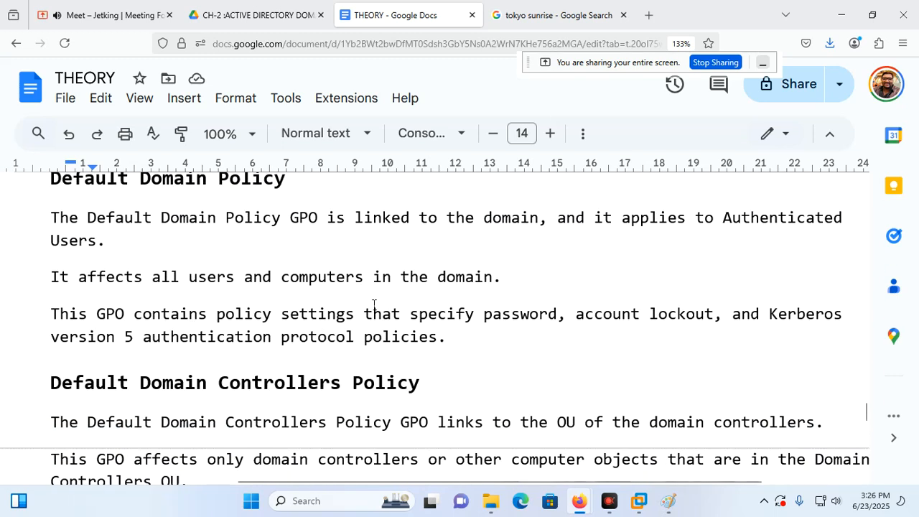
left_click_drag(866, 416, 866, 409)
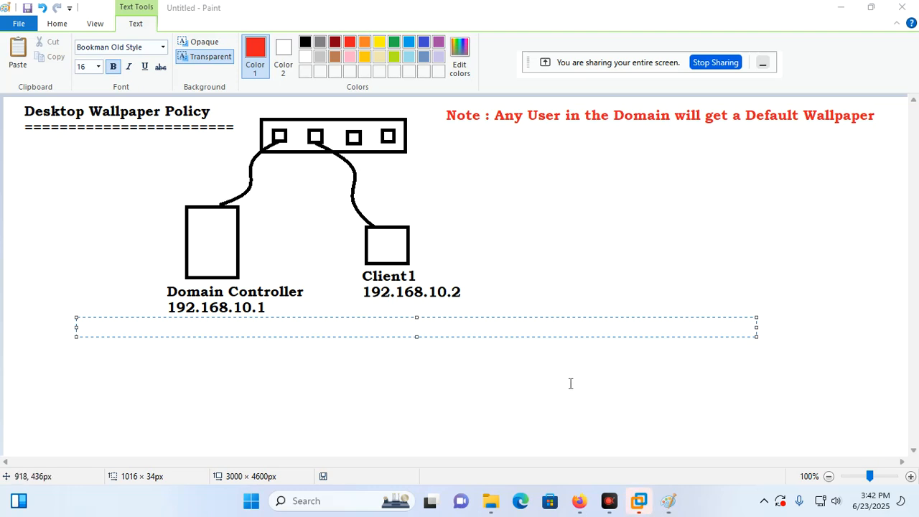
Type the 'Task :' heading in the Paint text box with a '1.' line below.
left_click(321, 328)
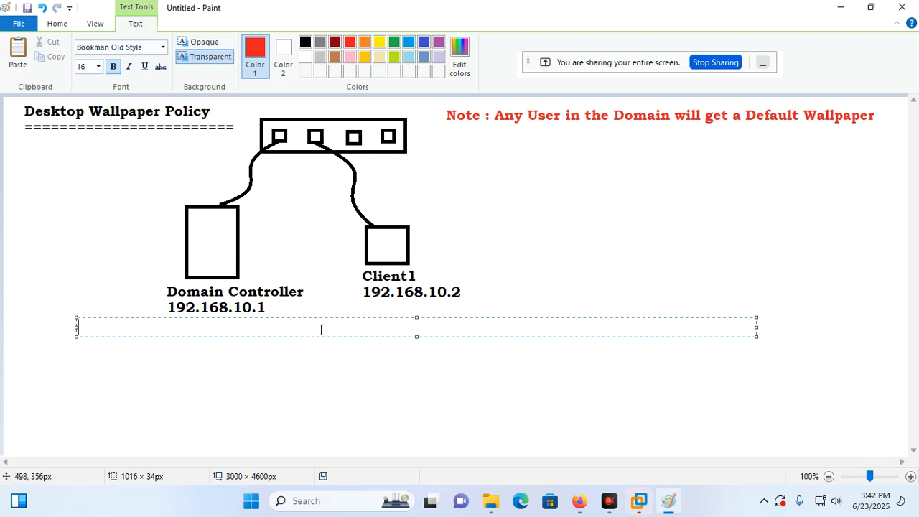
type("Task")
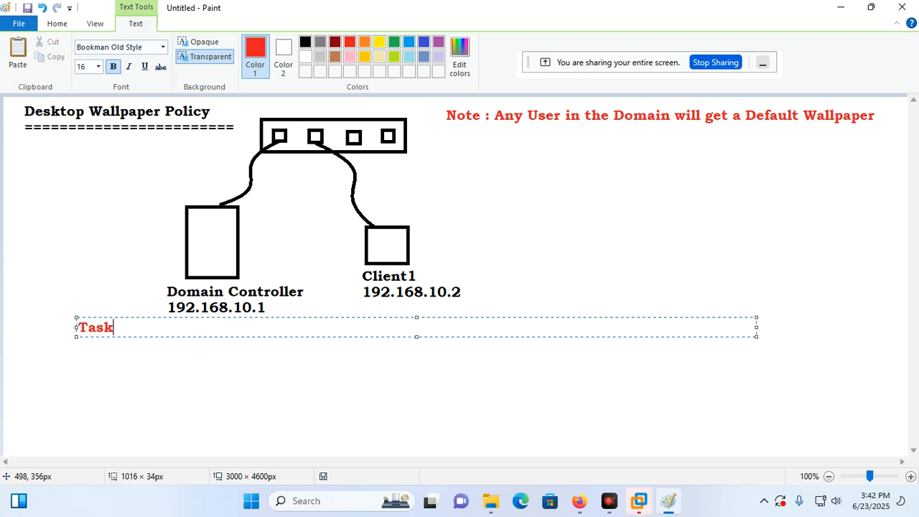
type(" :")
key("Return")
type("1.")
type("Client")
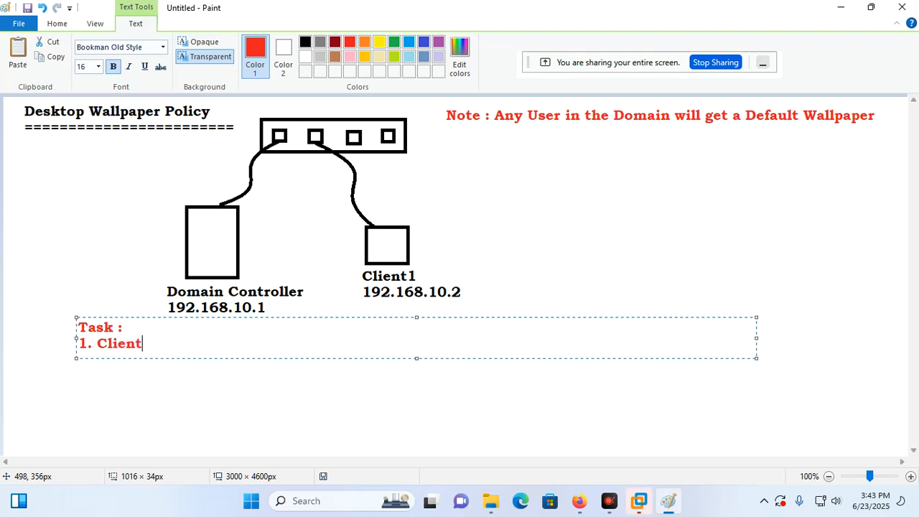
type("1 w")
key("BackSpace")
key("BackSpace")
key("BackSpace")
key("BackSpace")
key("BackSpace")
key("BackSpace")
key("BackSpace")
key("BackSpace")
key("BackSpace")
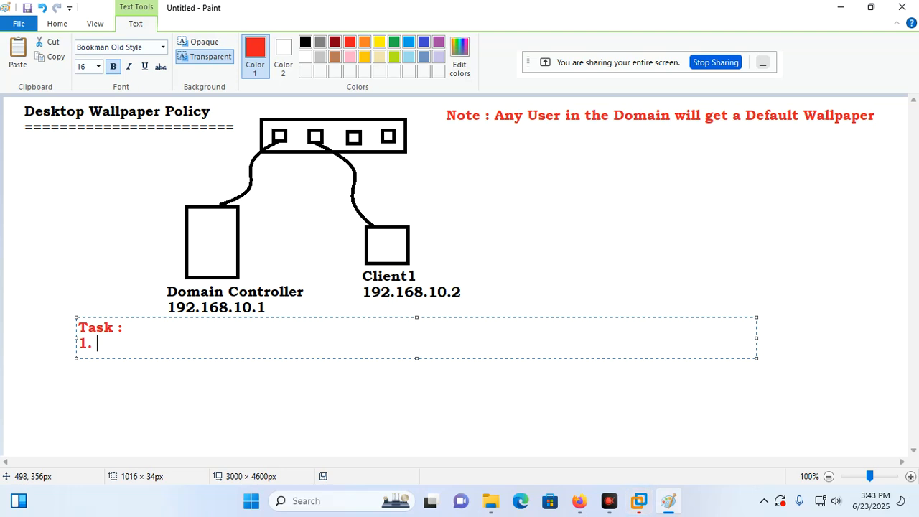
Type task 1: 'Configure Software Deployment Policy - One software will be deployed to a OU...installed automatically.'.
type("Configure Software Deplo")
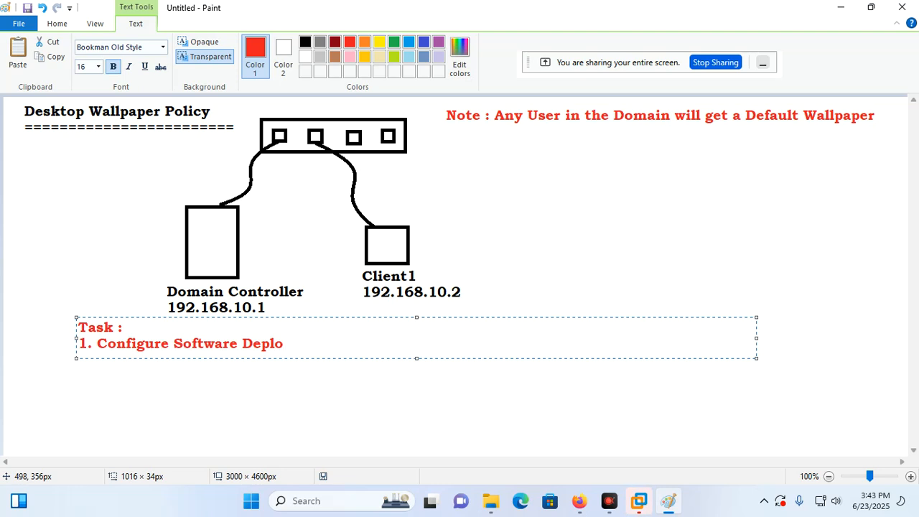
type("yment Policy ")
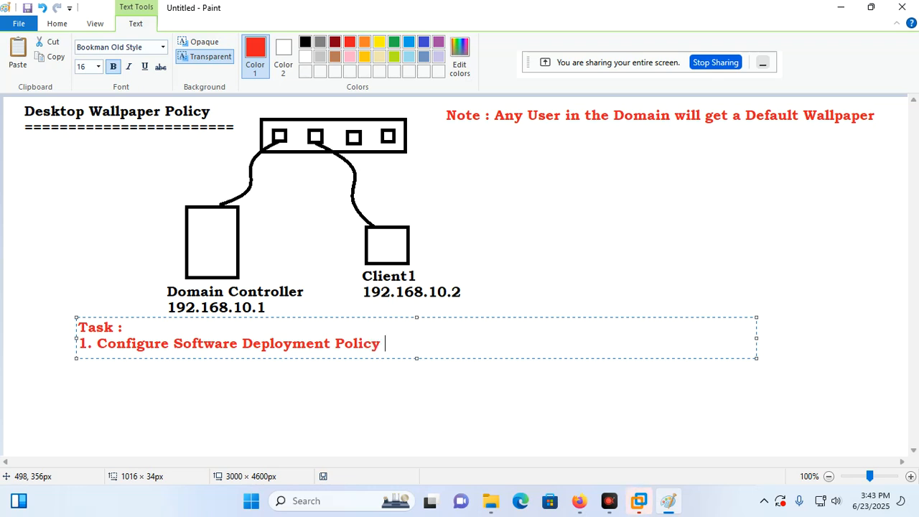
type("- One sog")
key("BackSpace")
type("ftwa")
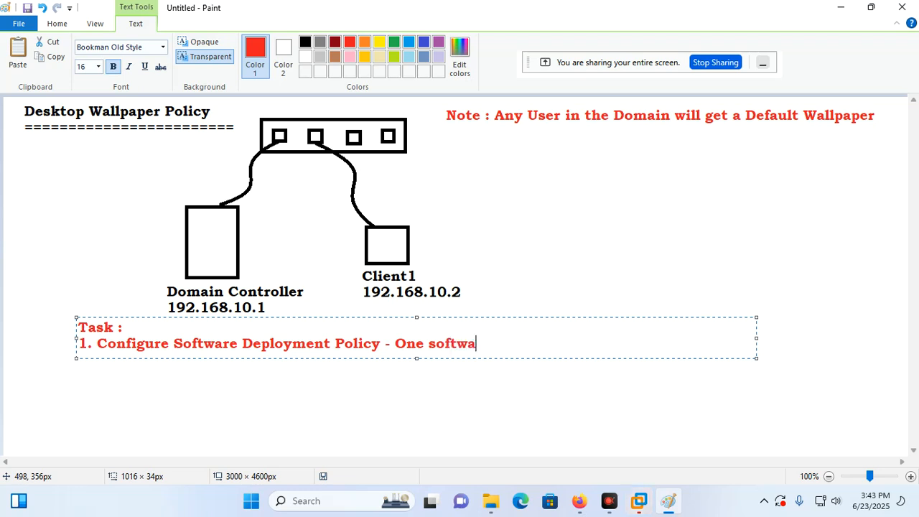
type("re will be de")
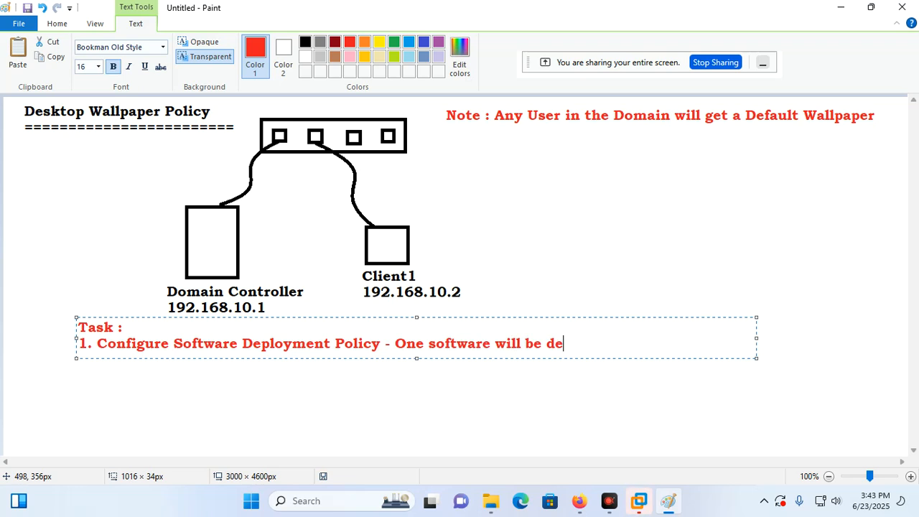
type("ployed to a OU.")
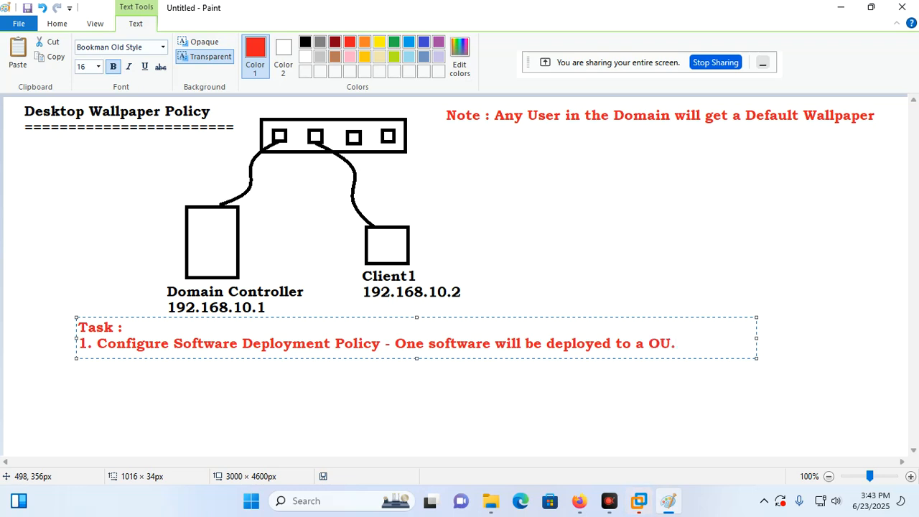
type(" When us")
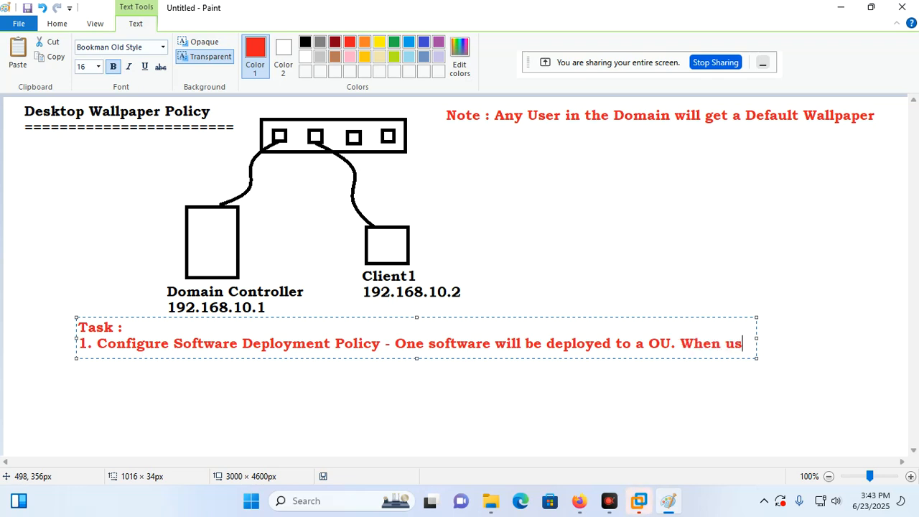
type("er will lo")
key("BackSpace")
type("og")
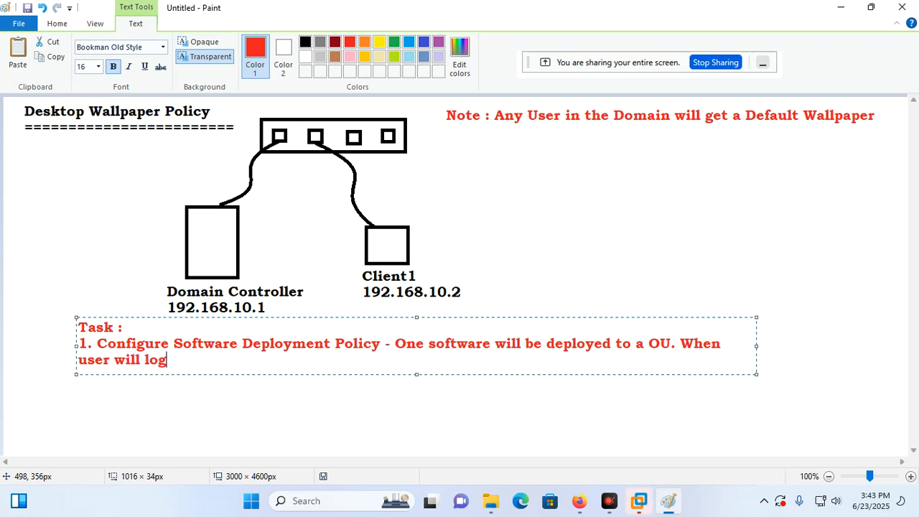
type("in the software")
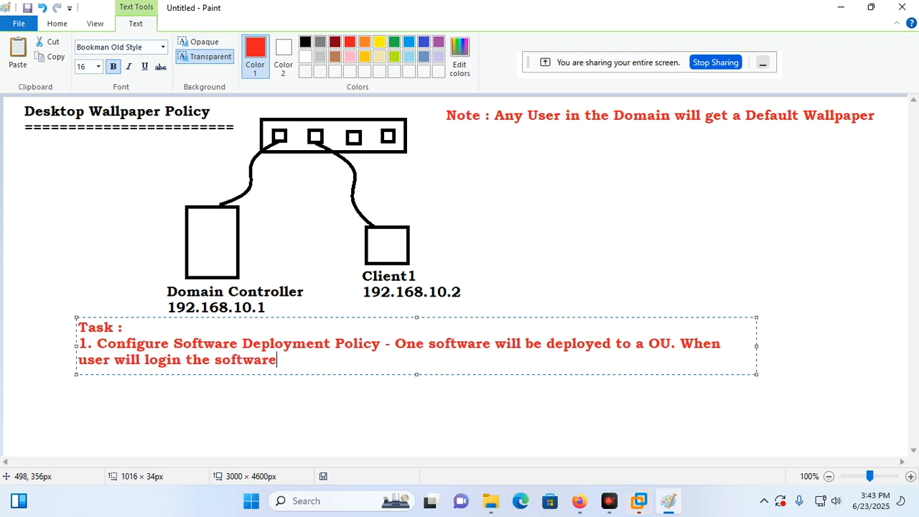
type(" will be is")
key("BackSpace")
type("n")
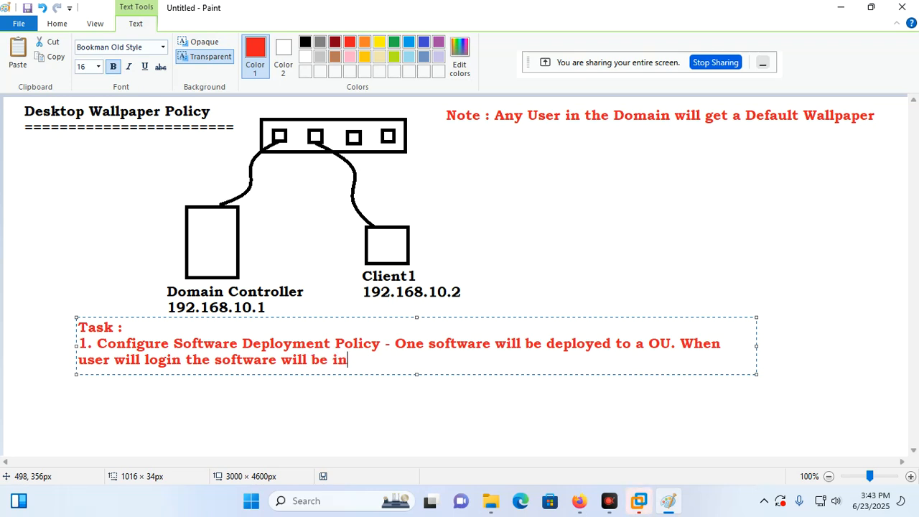
type("stalled a")
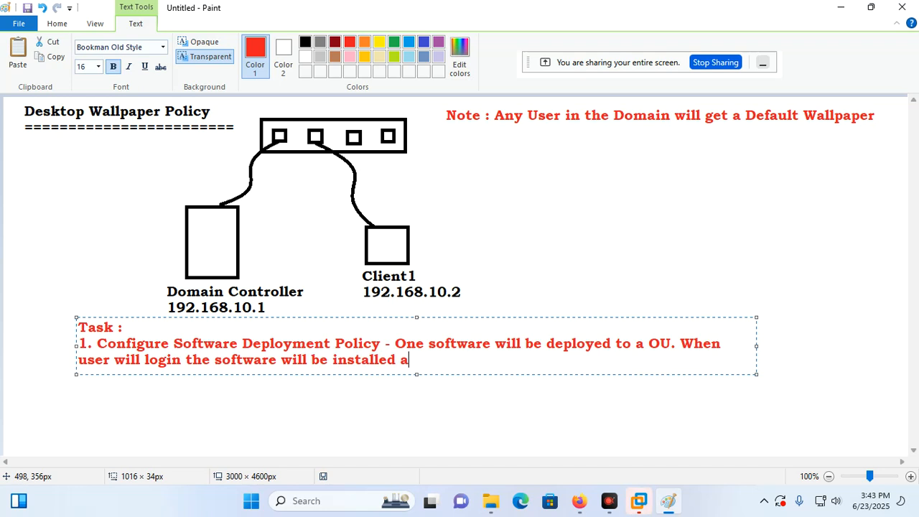
type("utomatically.")
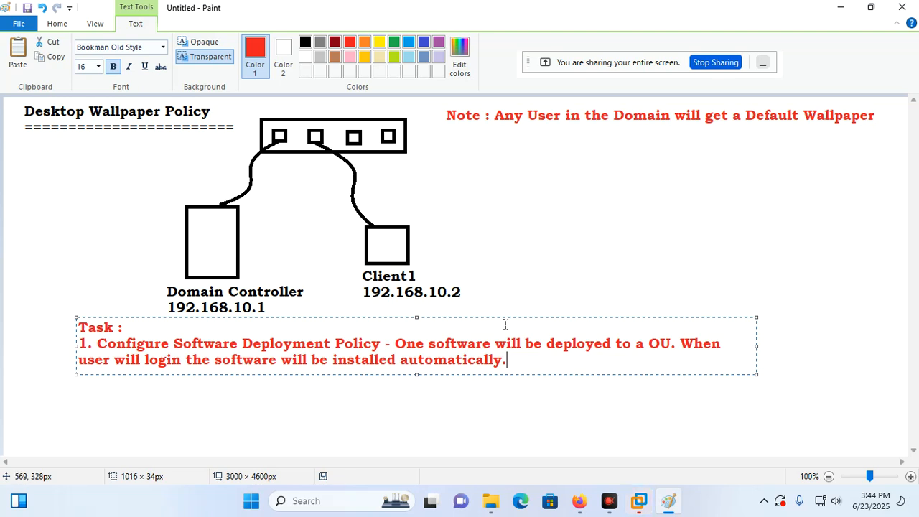
Widen the task text box to nearly the full canvas width and start a '2.' line.
left_click_drag(756, 343, 906, 346)
left_click_drag(76, 345, 13, 358)
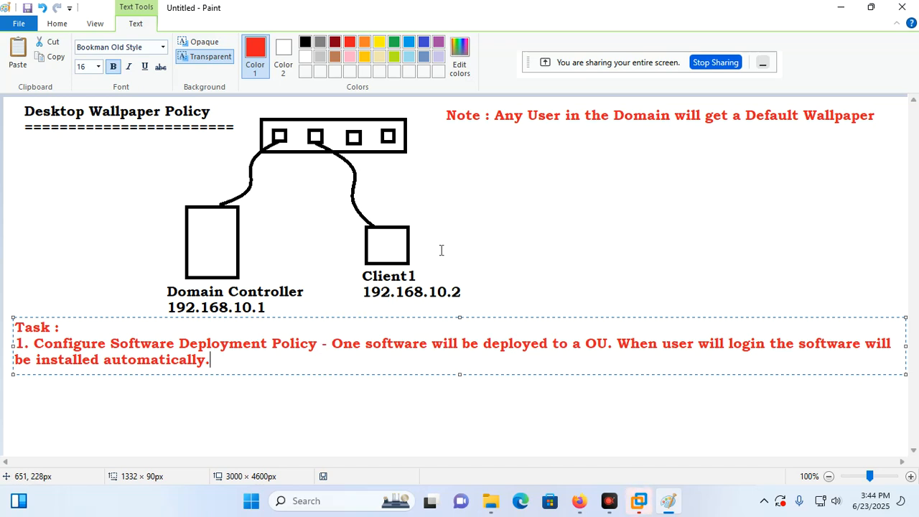
key("Return")
key("Return")
type("2.")
Colour the 'Configure Software Deployment Policy' heading dark red.
left_click_drag(34, 345, 317, 344)
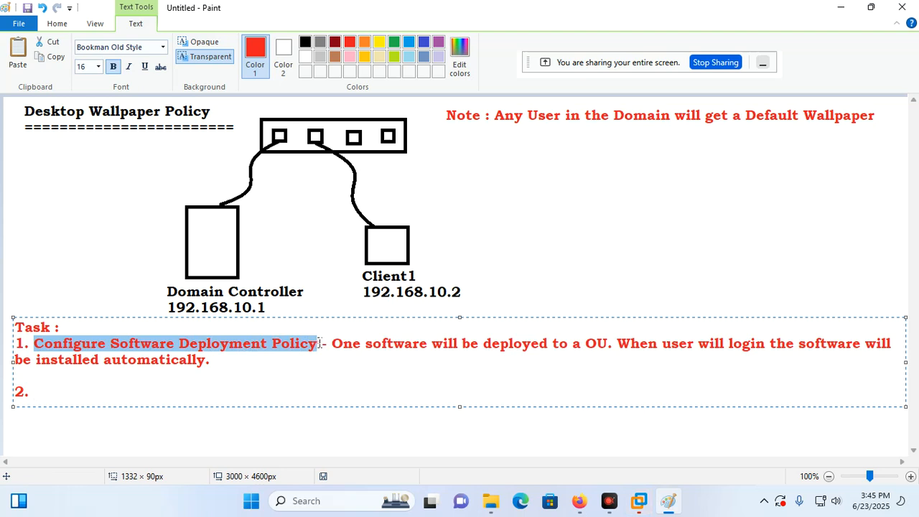
left_click(338, 45)
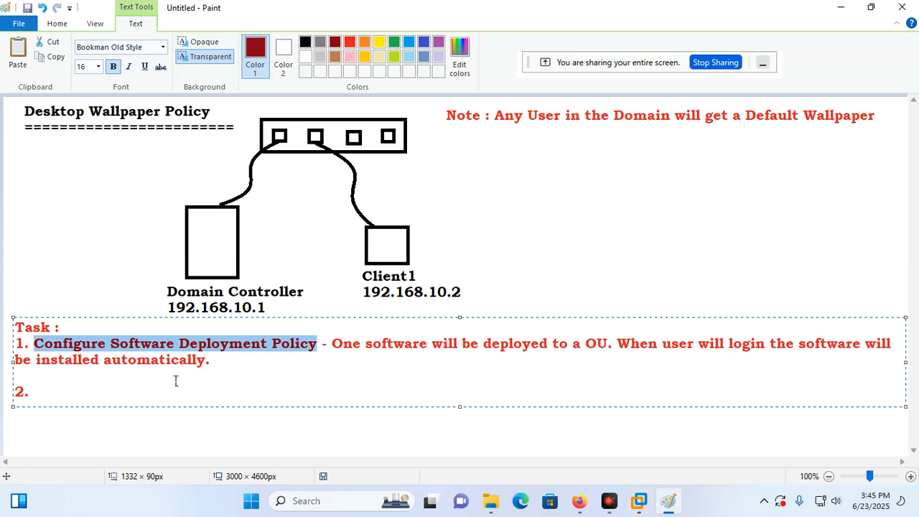
left_click(50, 394)
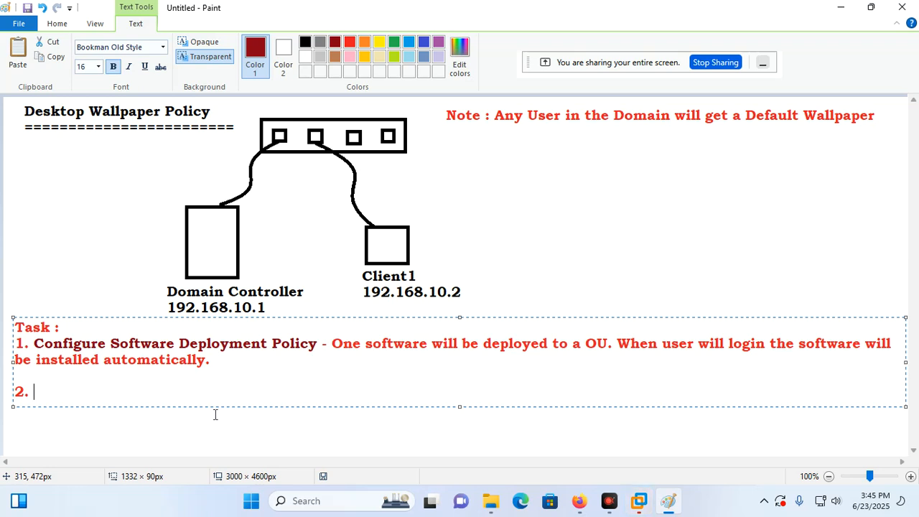
Type 'Folder Redirection Policy -' after the '2.' marker.
type("Fo")
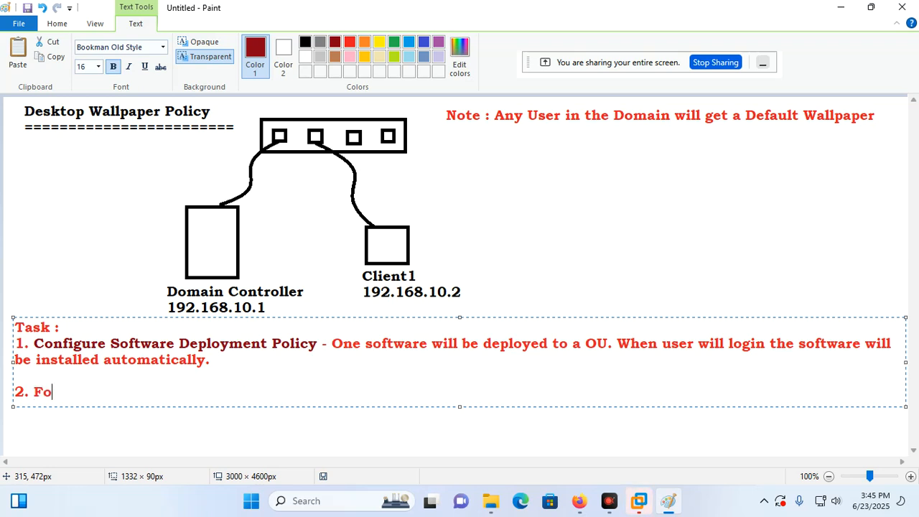
type("lder Re")
type("directio")
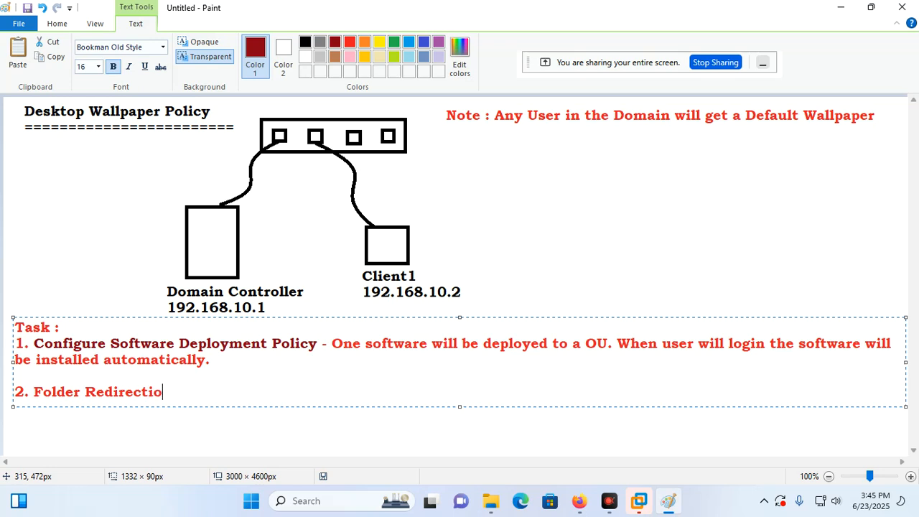
type("n Pol")
key("BackSpace")
type("oli")
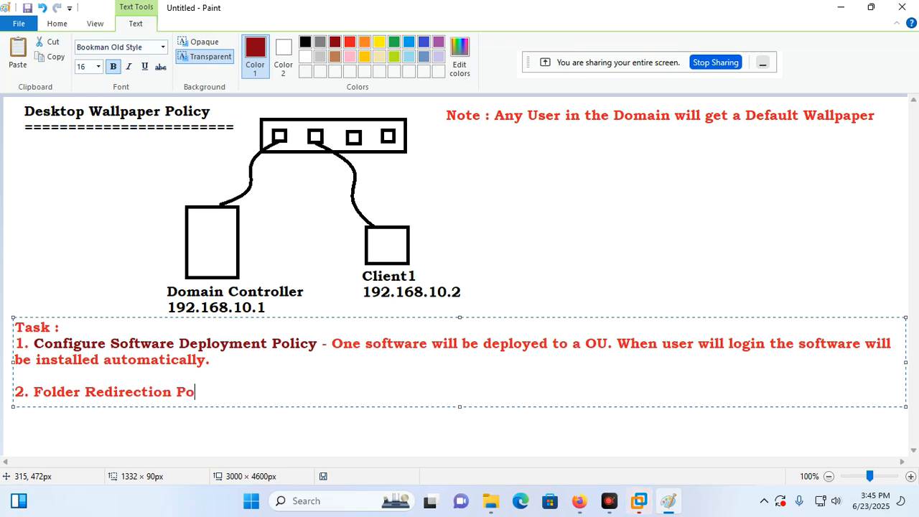
type("cy =")
key("BackSpace")
type("-")
Add the description 'Client users Desktop Folder will use storage from DC's Share2 Shared Folder'.
type("Clien")
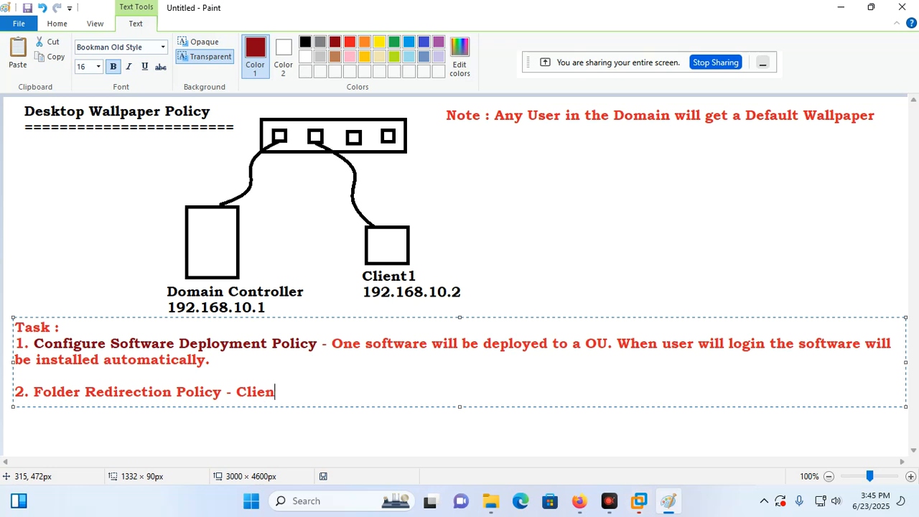
type("t users D")
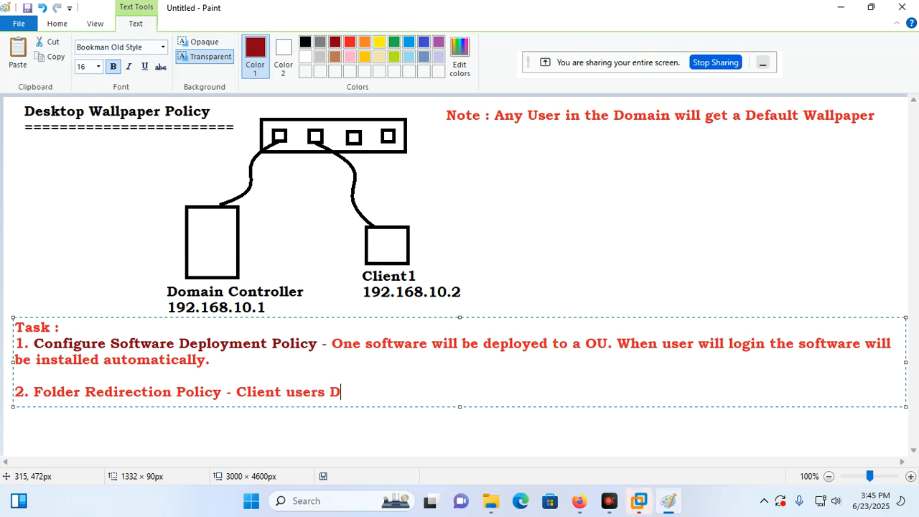
type("esktop F")
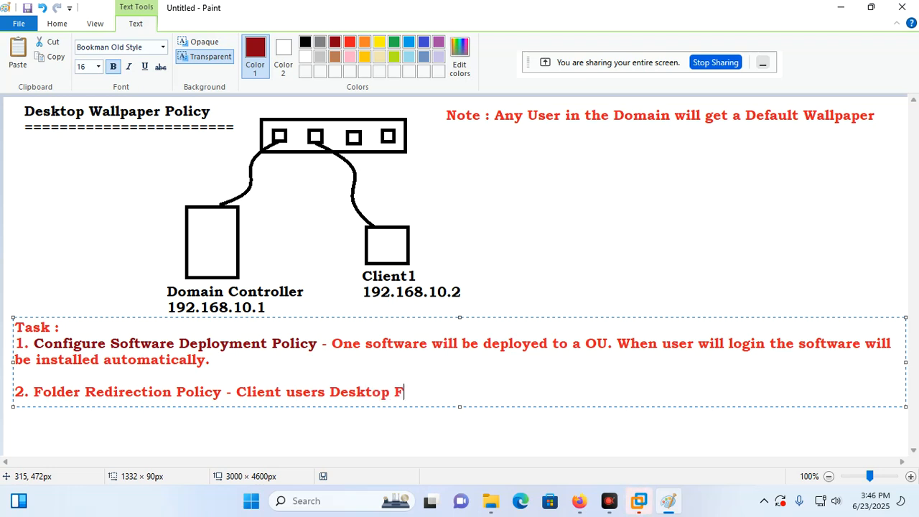
type("older will be us")
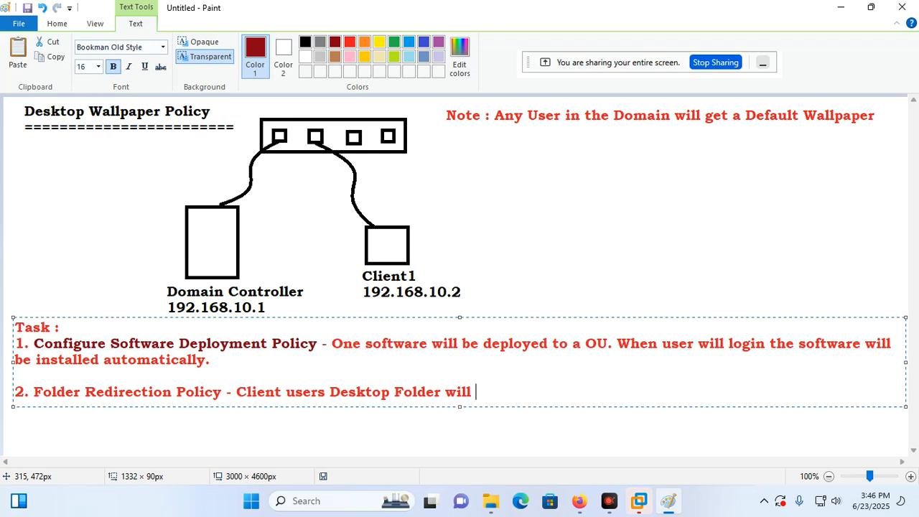
key("BackSpace")
key("BackSpace")
key("BackSpace")
key("BackSpace")
key("BackSpace")
type("use storage f")
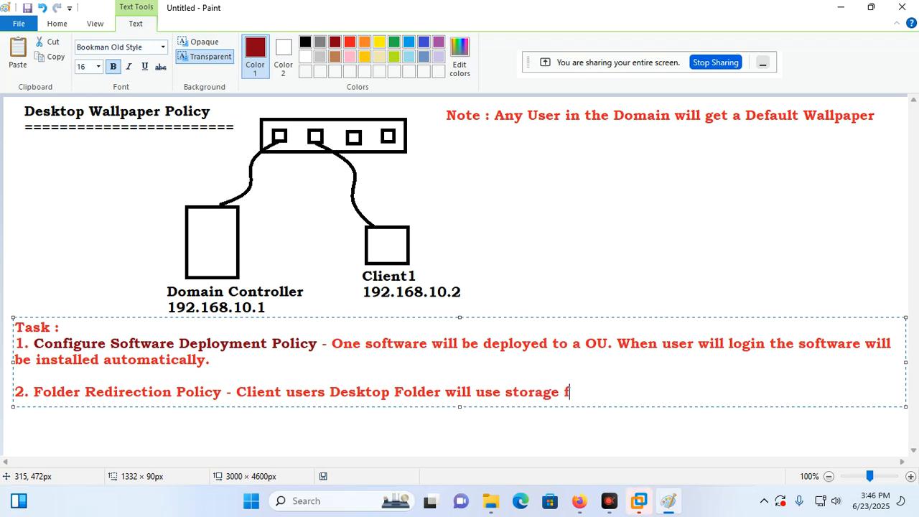
type("rom server")
key("BackSpace")
key("BackSpace")
key("BackSpace")
key("BackSpace")
key("BackSpace")
key("BackSpace")
type("S")
key("BackSpace")
type("D")
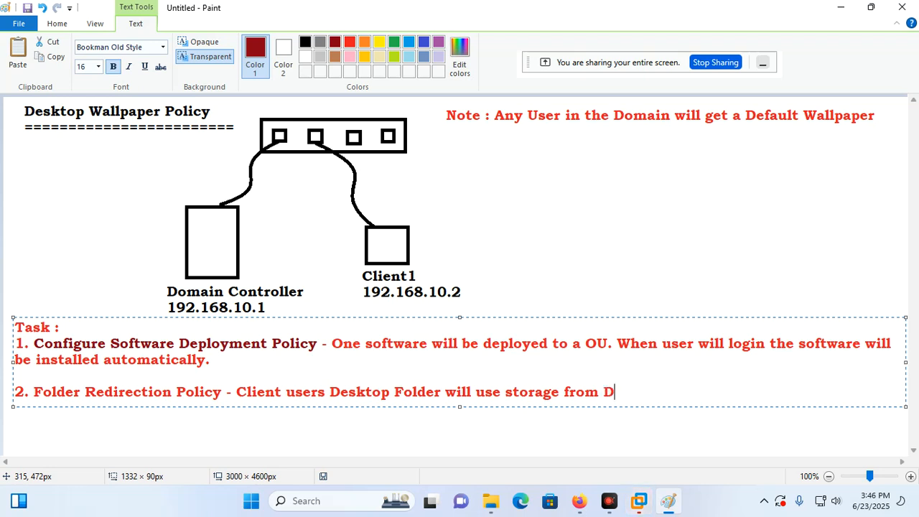
type("C's Share2 Shared Folder")
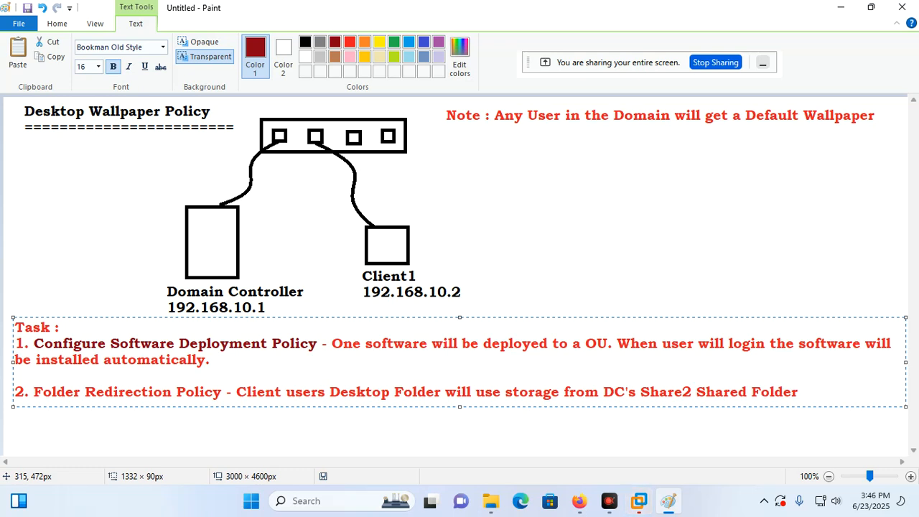
Recolour the 'Folder Redirection Policy' heading dark red and commit the text onto the canvas.
left_click_drag(31, 388, 222, 392)
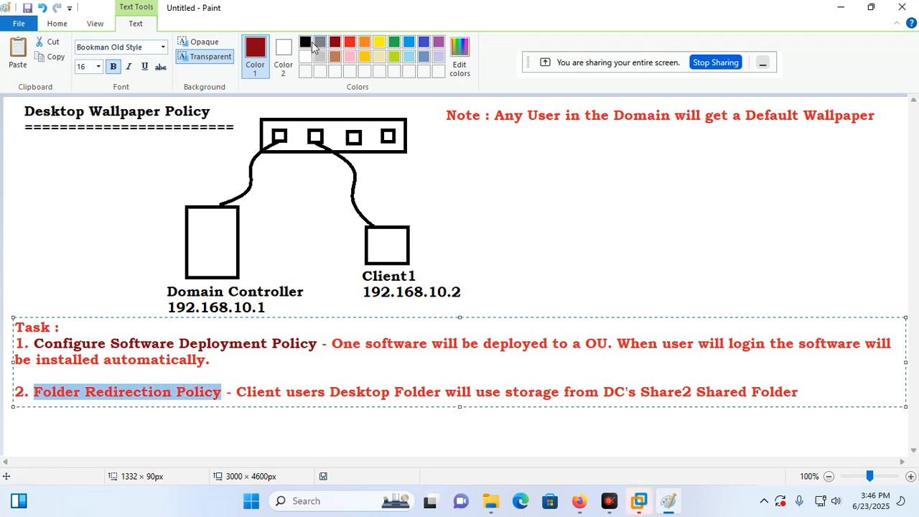
left_click(334, 41)
left_click(346, 369)
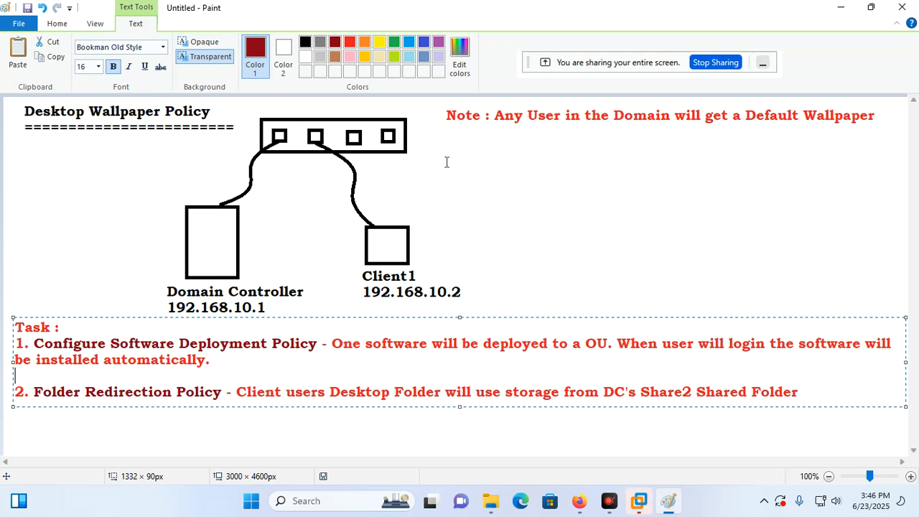
left_click(445, 227)
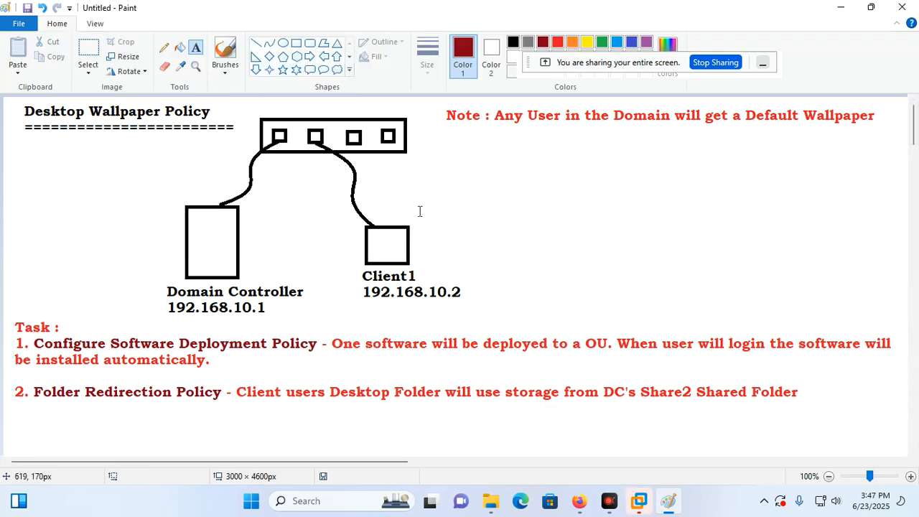
key("super+e")
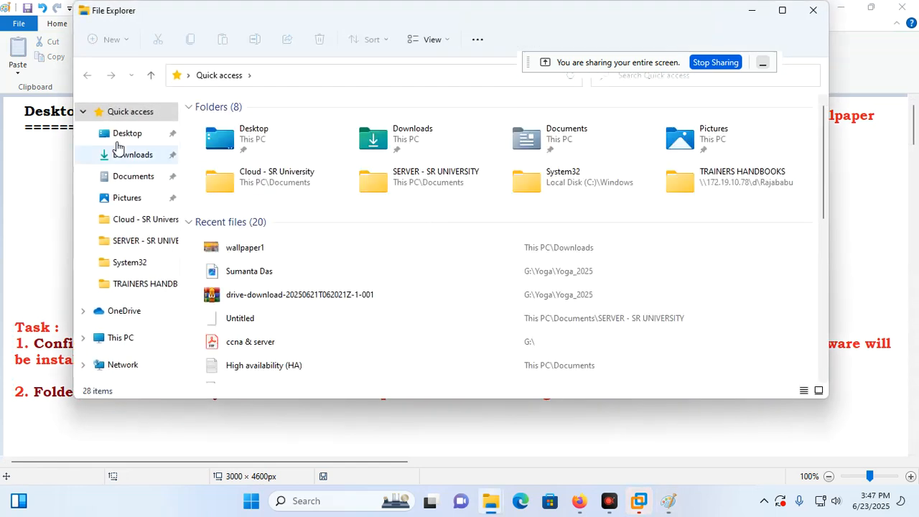
left_click(117, 138)
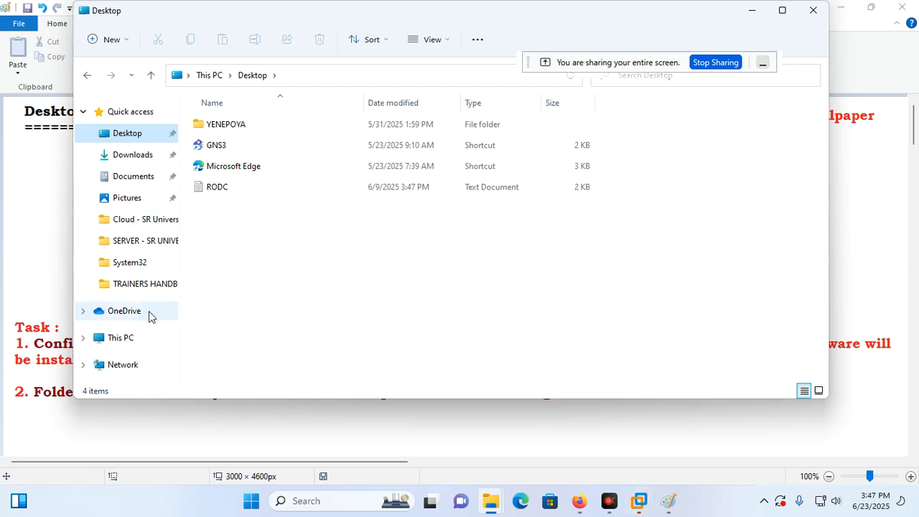
left_click(126, 314)
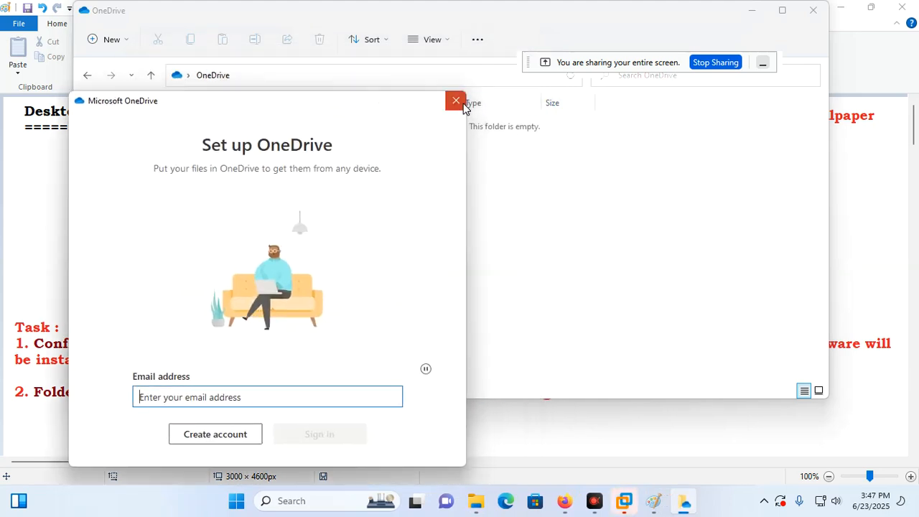
left_click(456, 101)
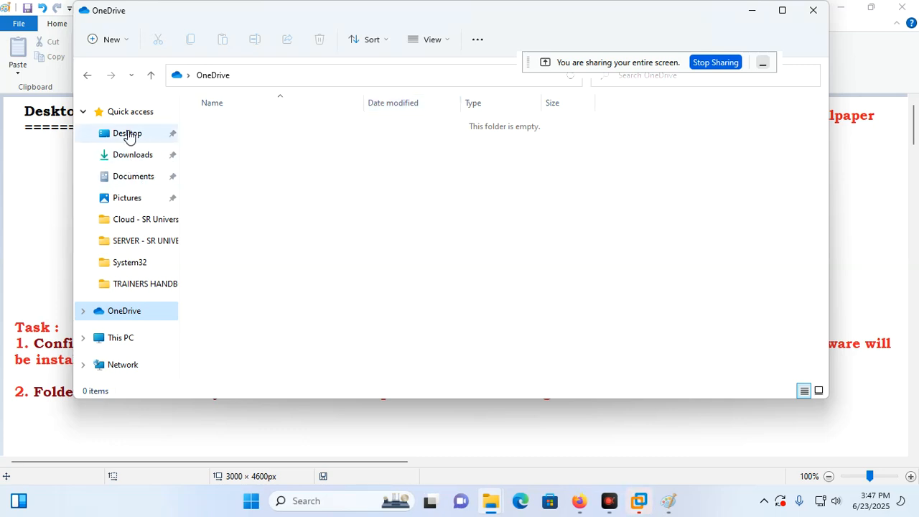
left_click(127, 135)
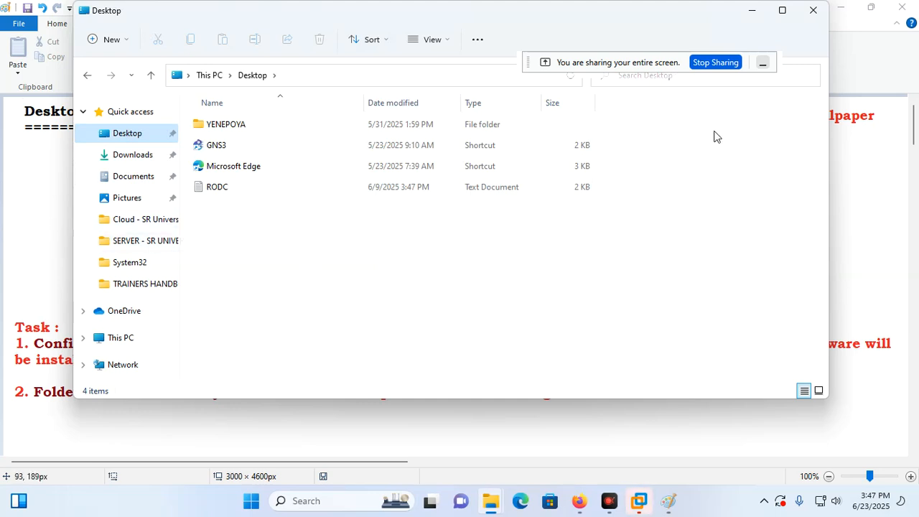
left_click(812, 11)
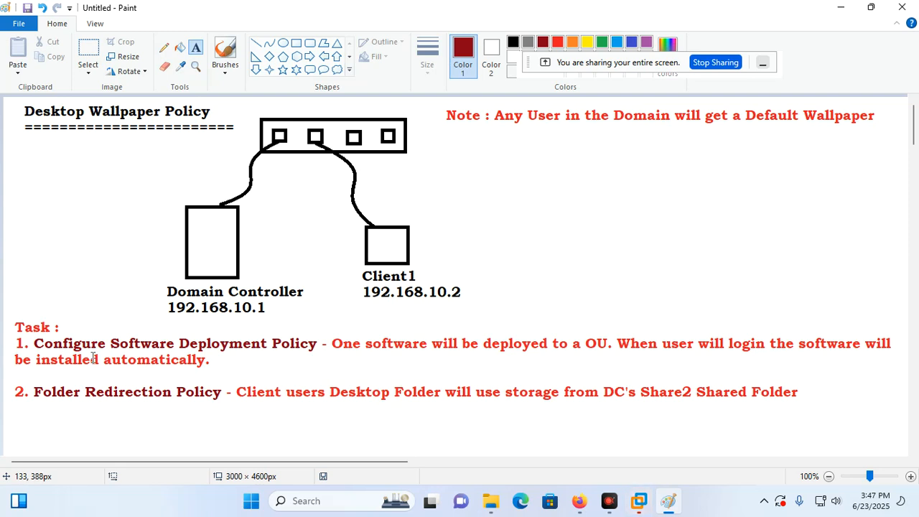
left_click(146, 206)
left_click(165, 184)
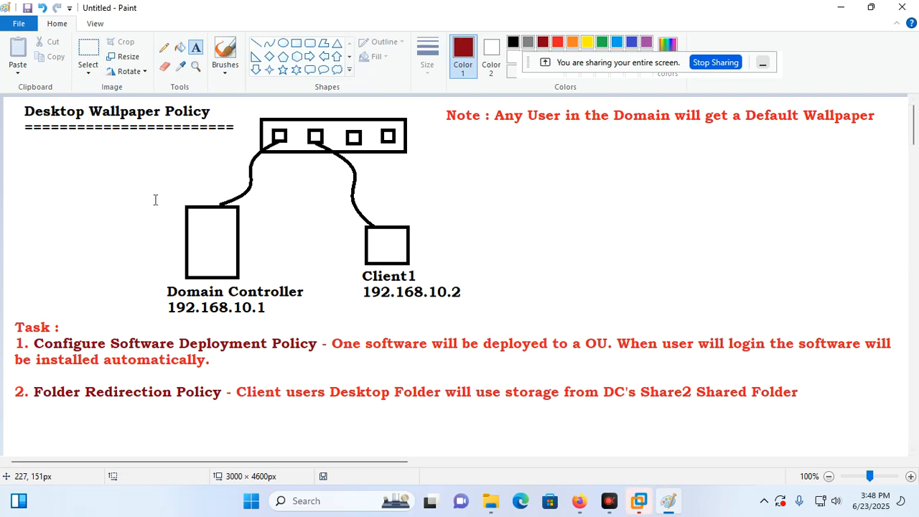